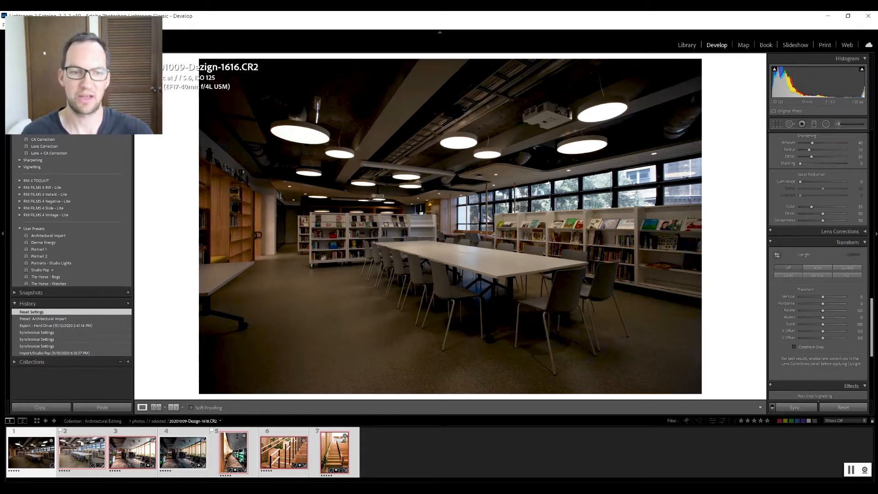
Reset the second photo's develop settings and synchronize all settings to the other selected photos, leaving out the first photo.
click(81, 452)
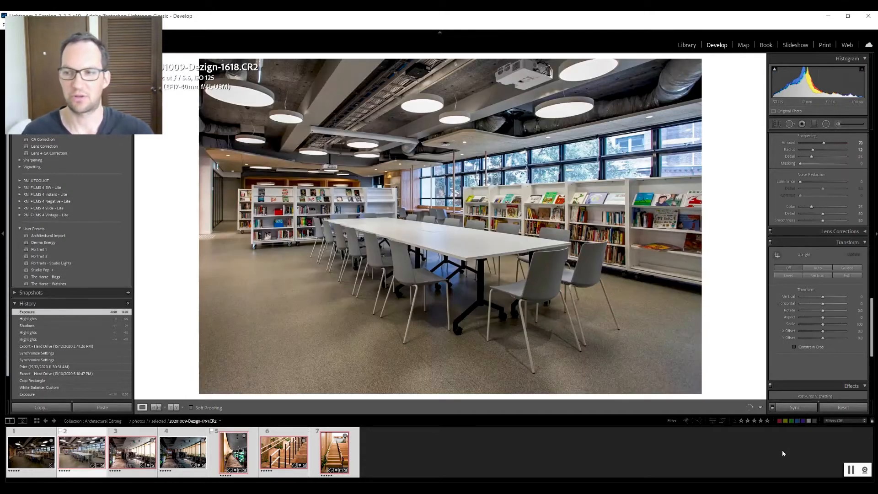
click(854, 408)
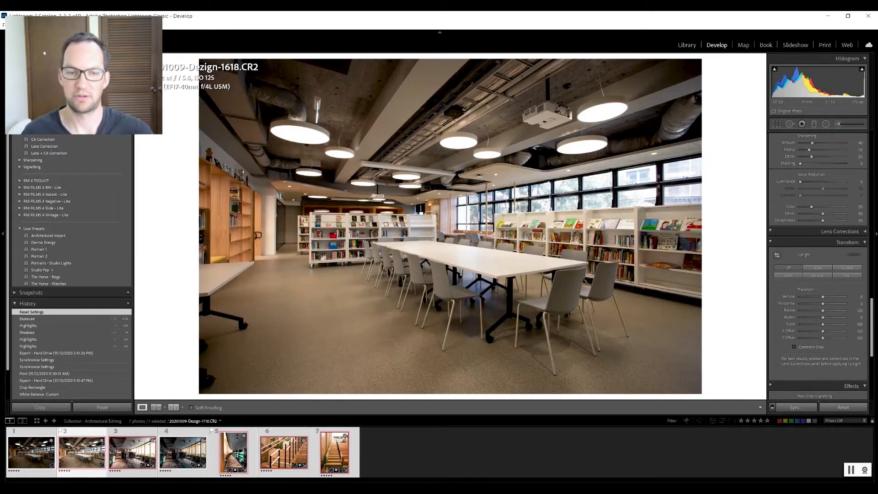
ctrl+click(36, 458)
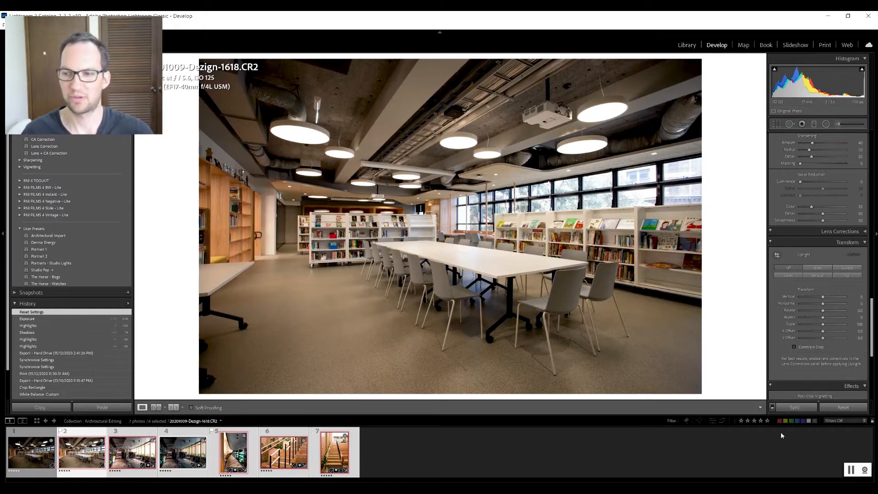
click(798, 408)
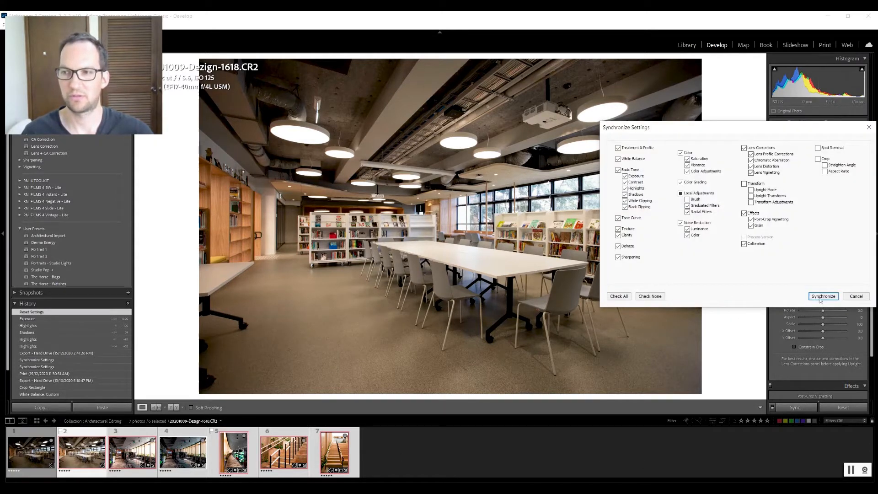
click(621, 297)
click(822, 298)
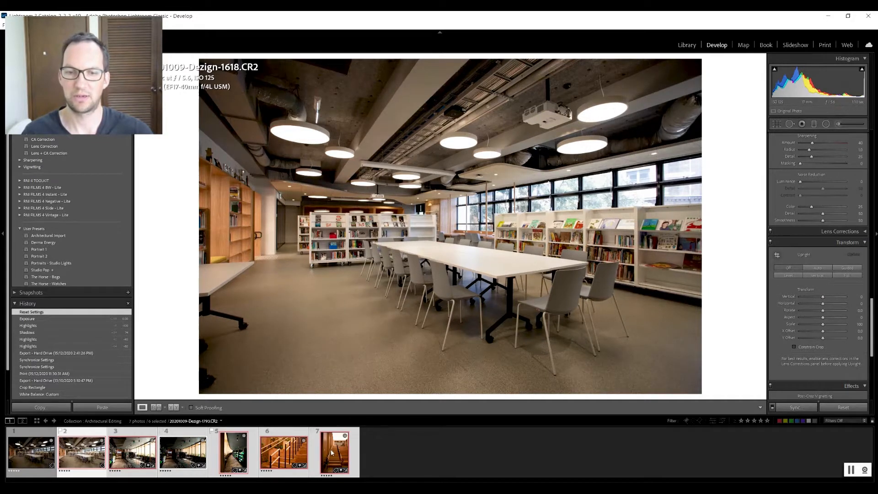
click(796, 407)
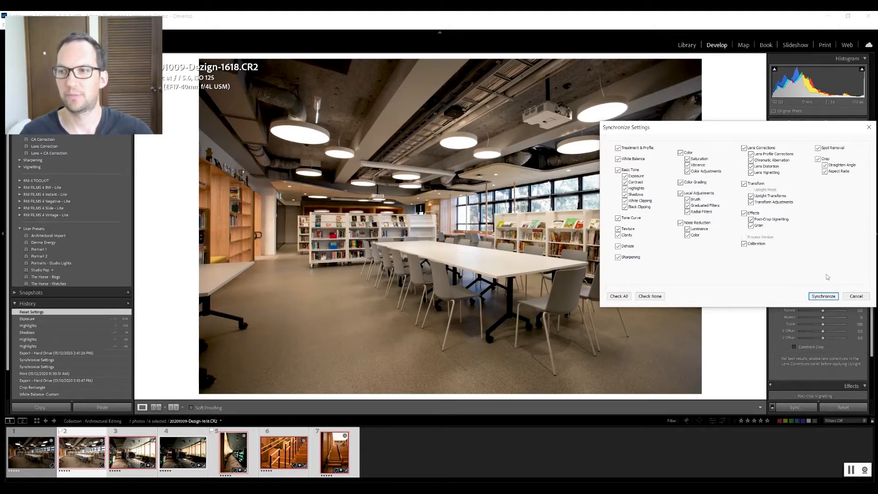
click(855, 296)
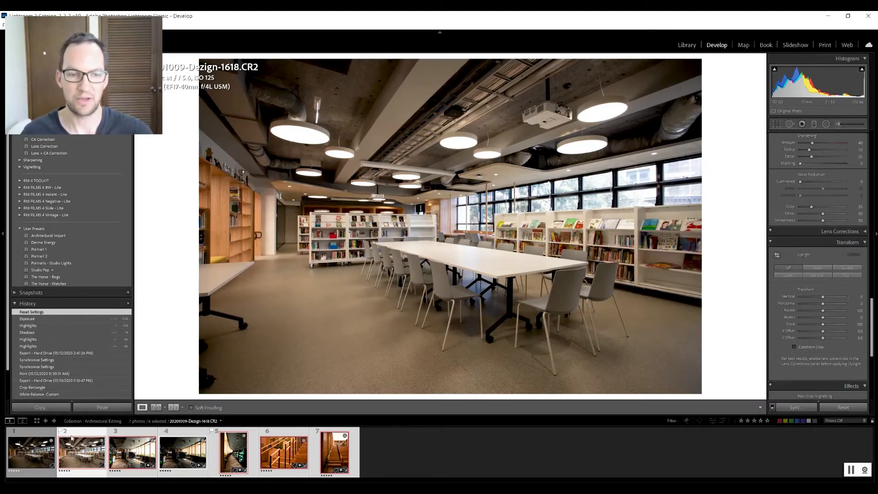
Apply the Architectural Import user preset to the first photo.
click(182, 448)
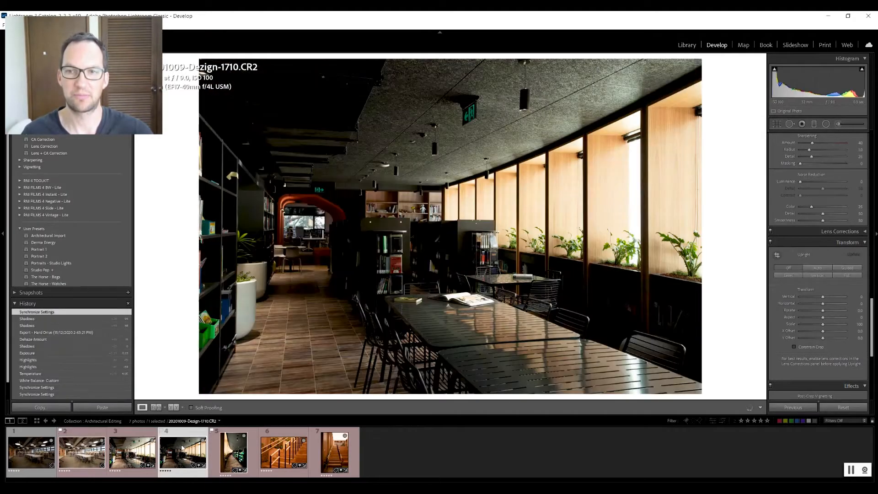
click(133, 452)
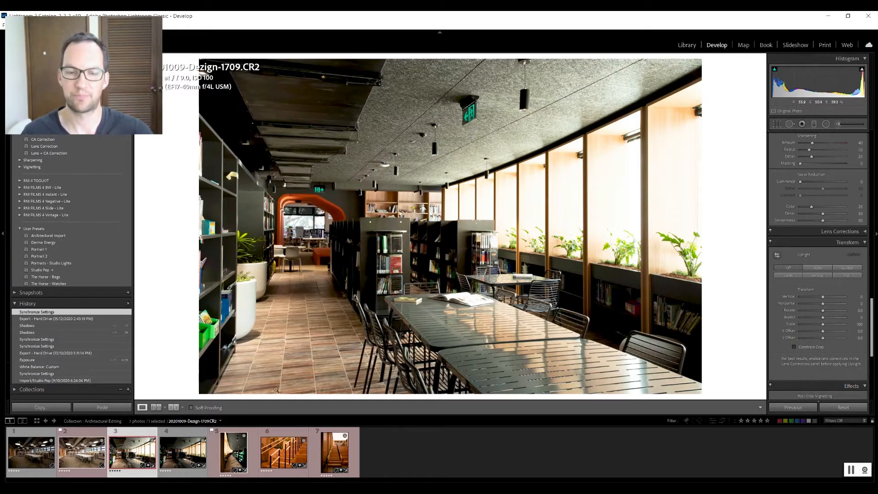
click(175, 453)
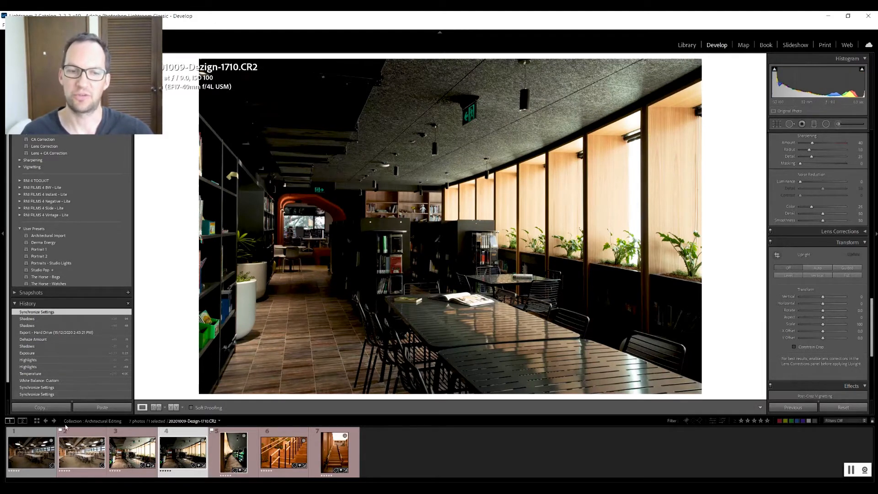
click(20, 456)
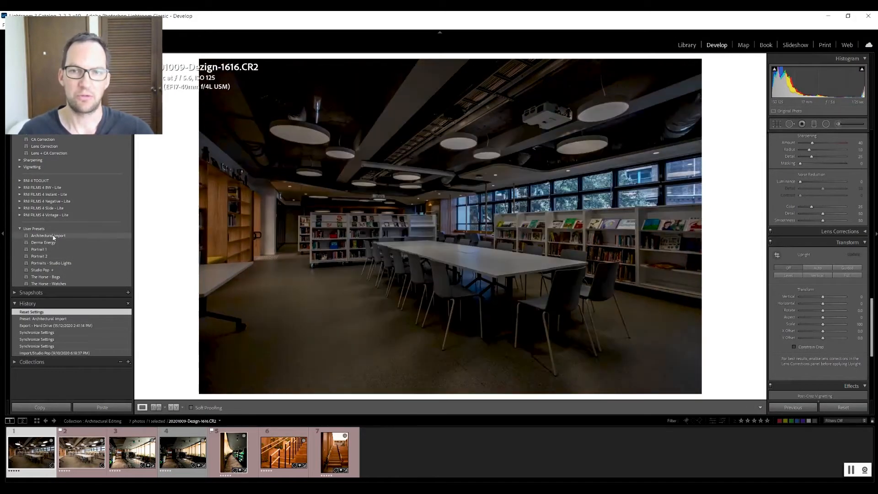
click(54, 236)
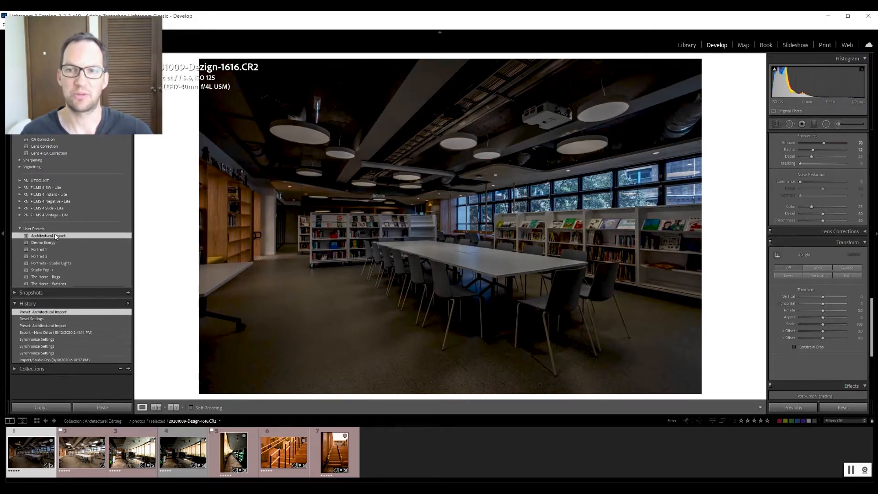
Set the first photo's white balance to As Shot.
scroll(817, 227, up, 10)
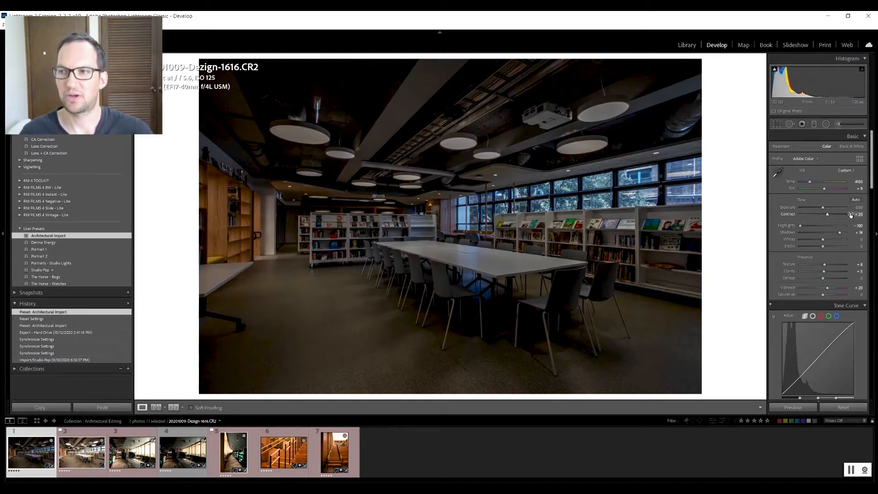
click(847, 171)
click(816, 179)
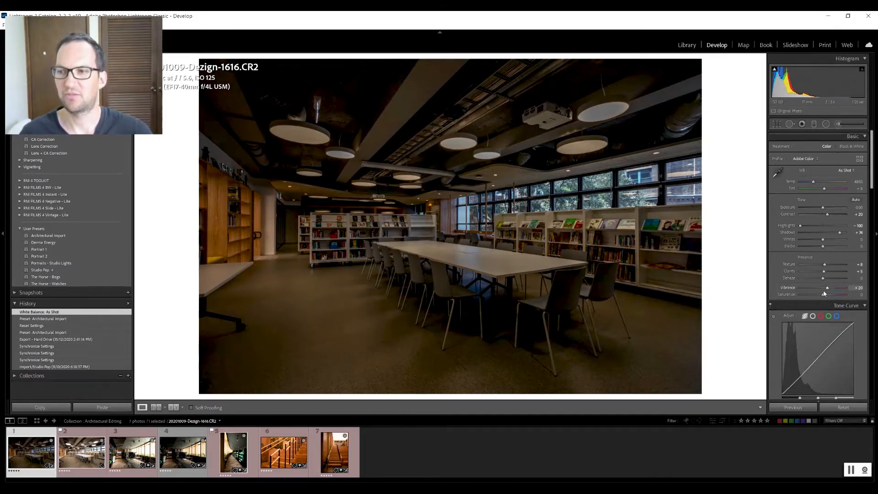
Set the first photo's Blue saturation to -25 and its Purple saturation to -6.
scroll(824, 289, down, 8)
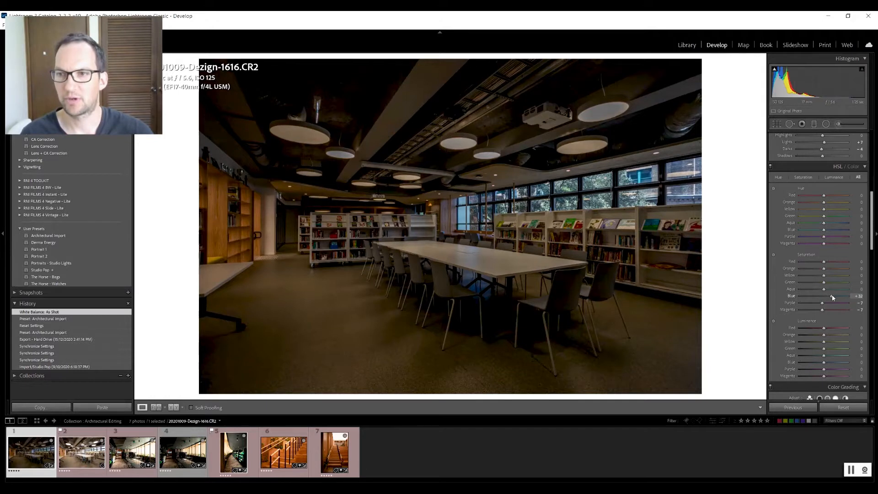
drag(828, 298, 838, 297)
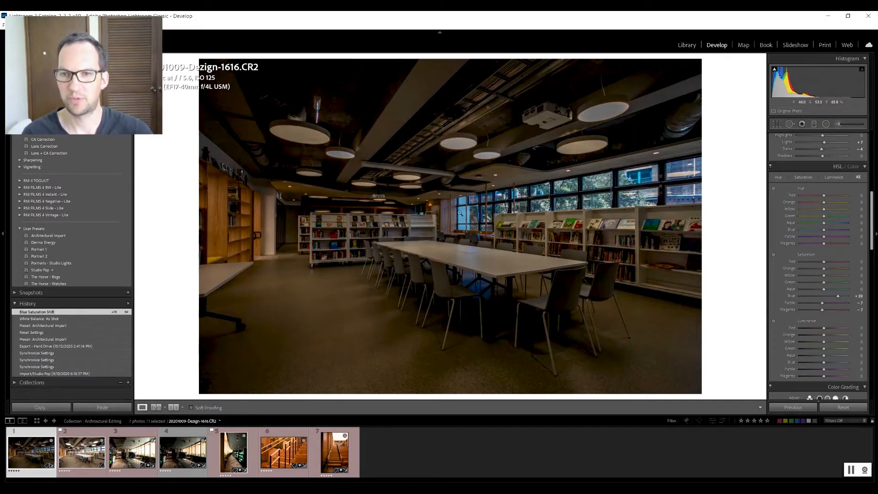
drag(837, 297, 818, 302)
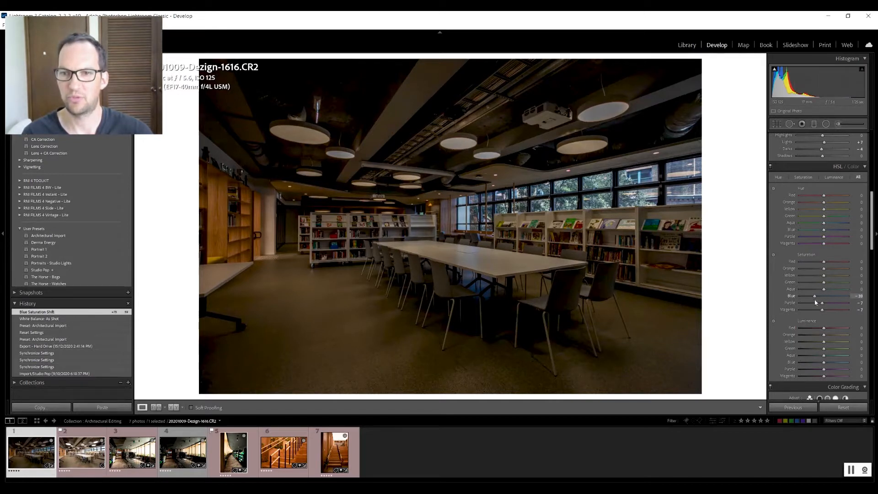
drag(814, 300, 818, 299)
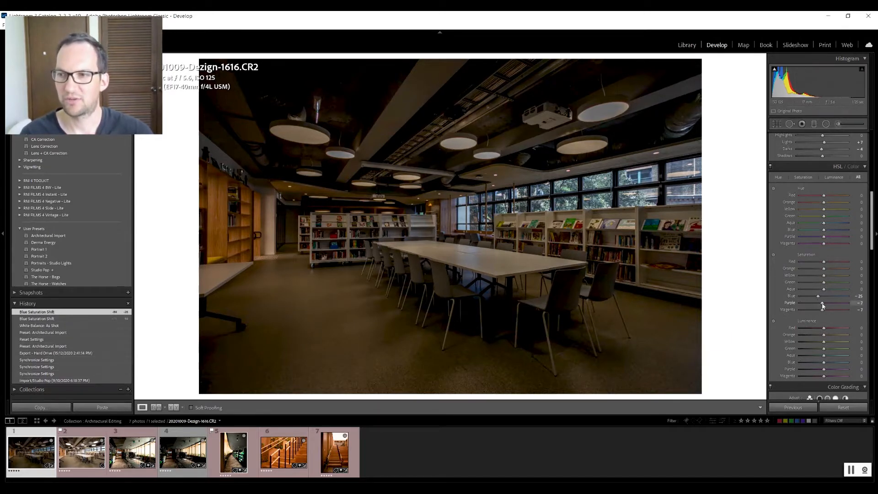
mouse_move(822, 302)
mouse_down()
mouse_move(832, 305)
mouse_move(814, 308)
mouse_move(822, 312)
mouse_up()
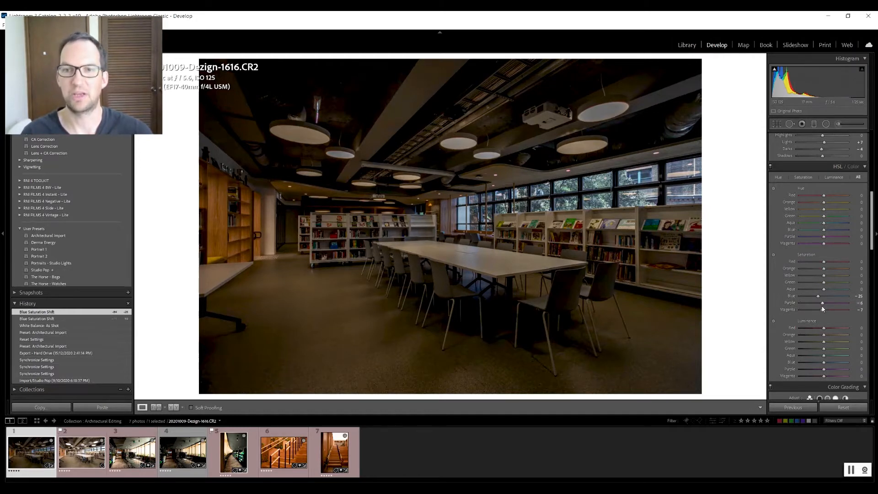
Raise the first photo's Shadows to +80.
scroll(823, 293, up, 10)
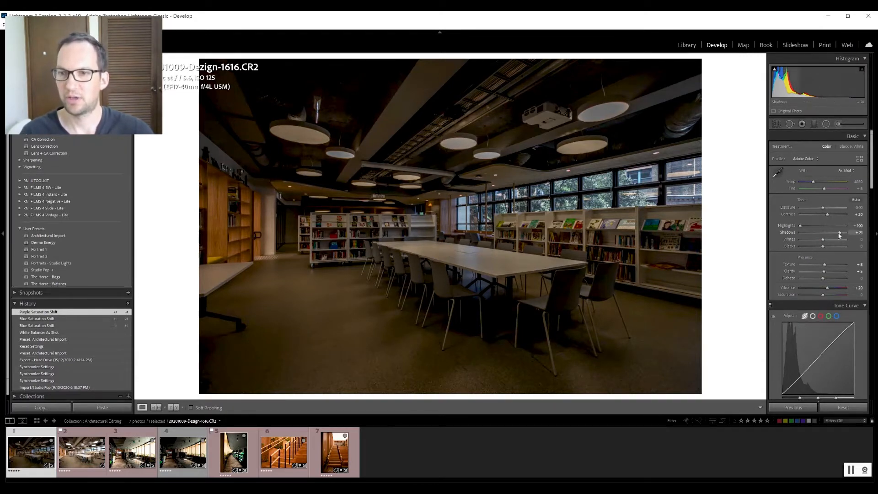
drag(840, 235, 841, 235)
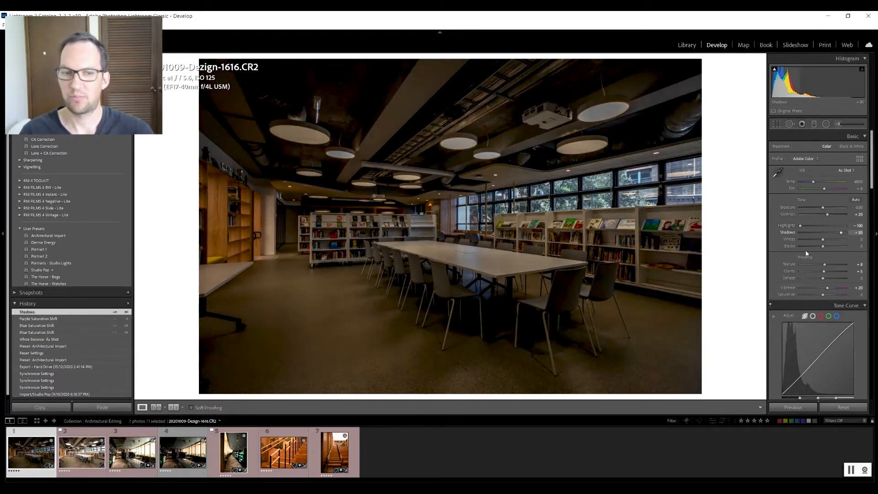
Enable the lens profile corrections on the second photo.
click(73, 456)
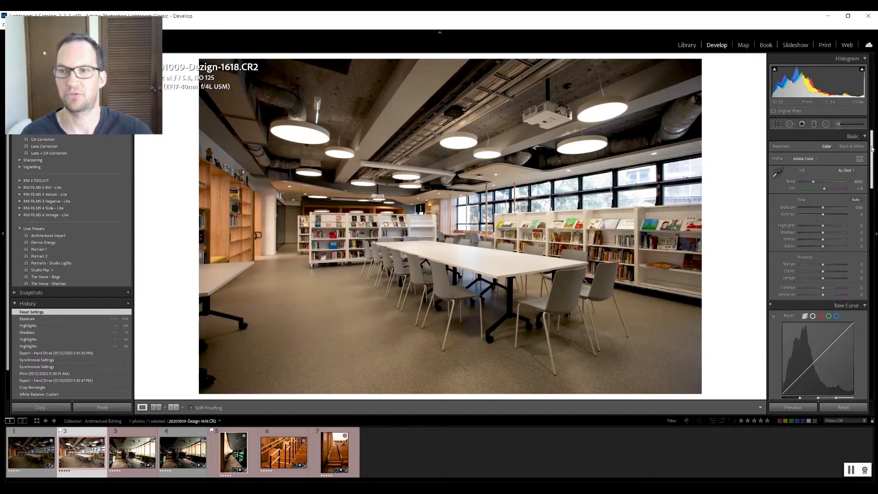
drag(872, 148, 865, 321)
click(822, 210)
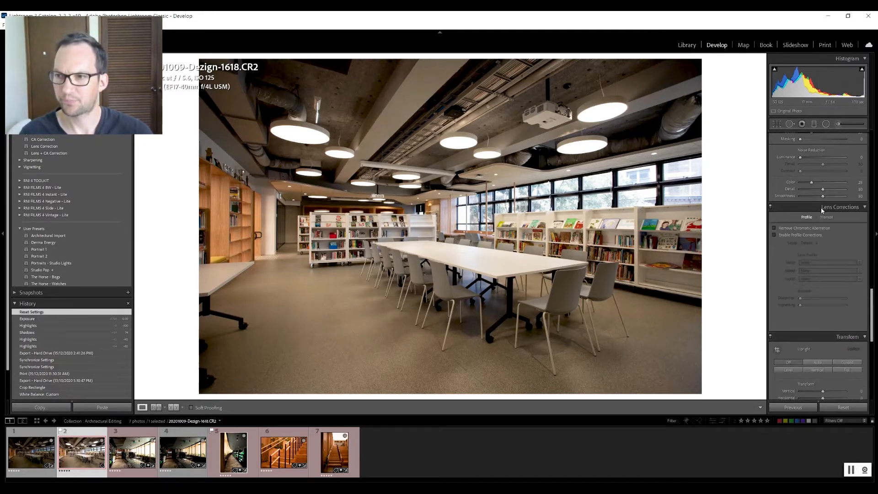
click(774, 235)
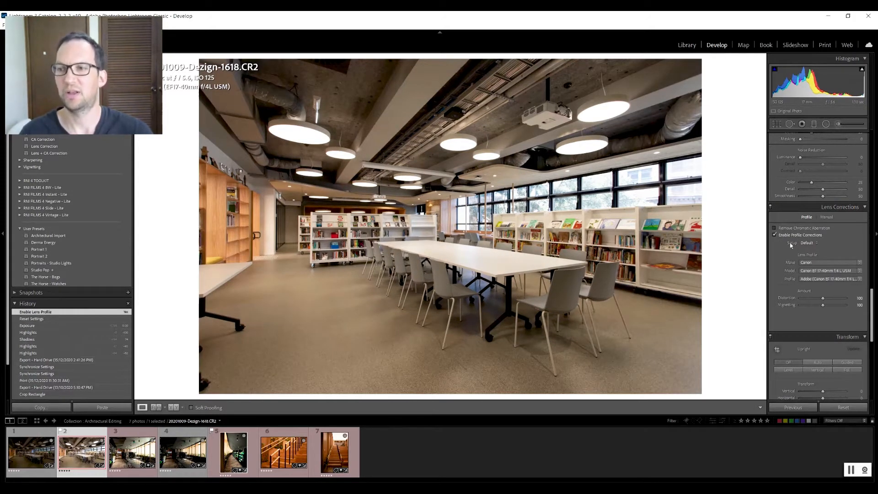
Toggle the second photo's profile corrections off and on to compare distortion and vignetting, leaving them enabled.
click(774, 235)
click(774, 235)
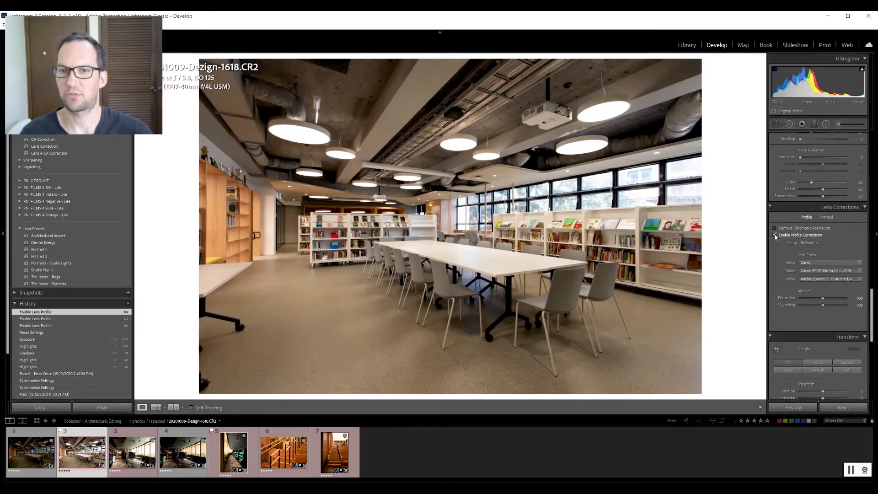
click(776, 236)
click(774, 235)
click(775, 235)
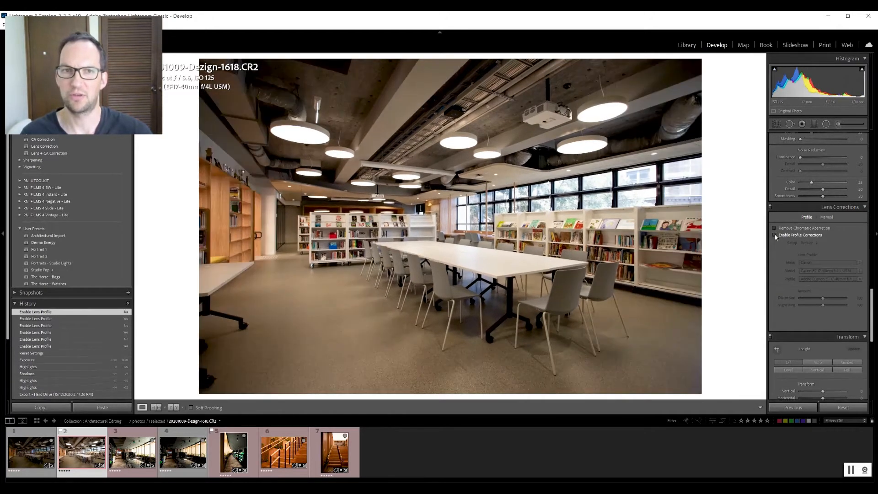
click(775, 235)
click(775, 235)
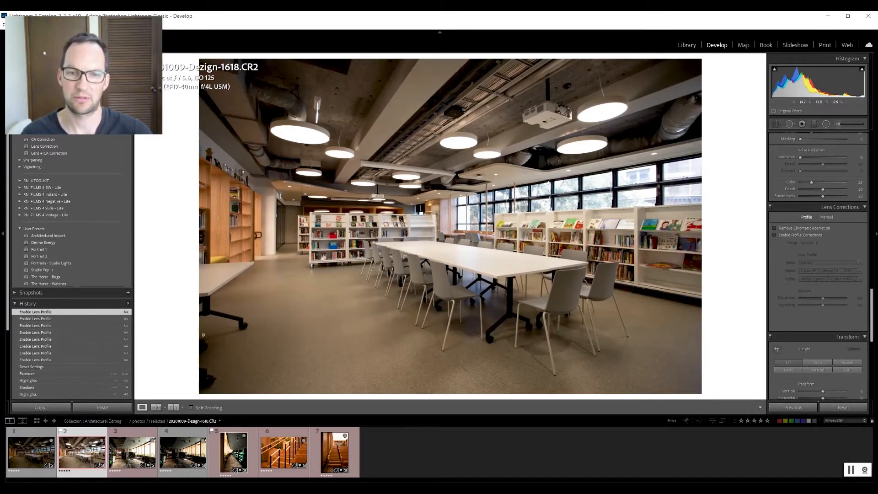
click(774, 235)
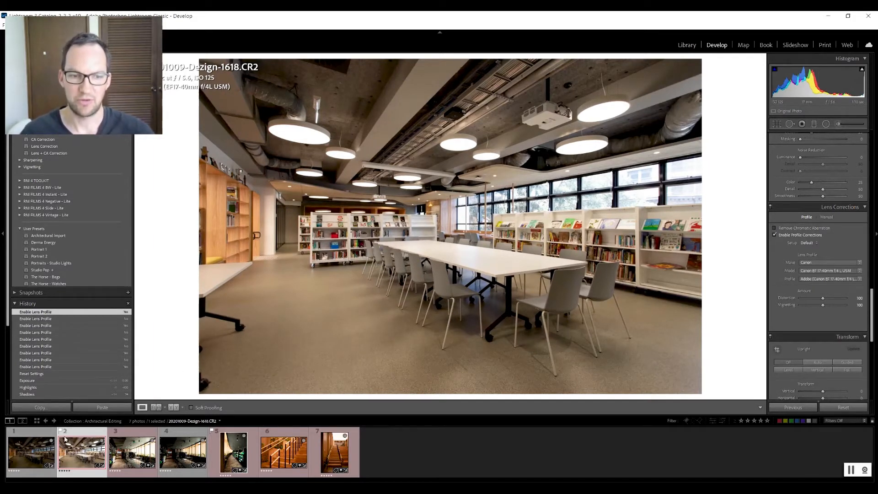
Select all seven photos with the first as the source and synchronize all of its settings to the others.
click(34, 451)
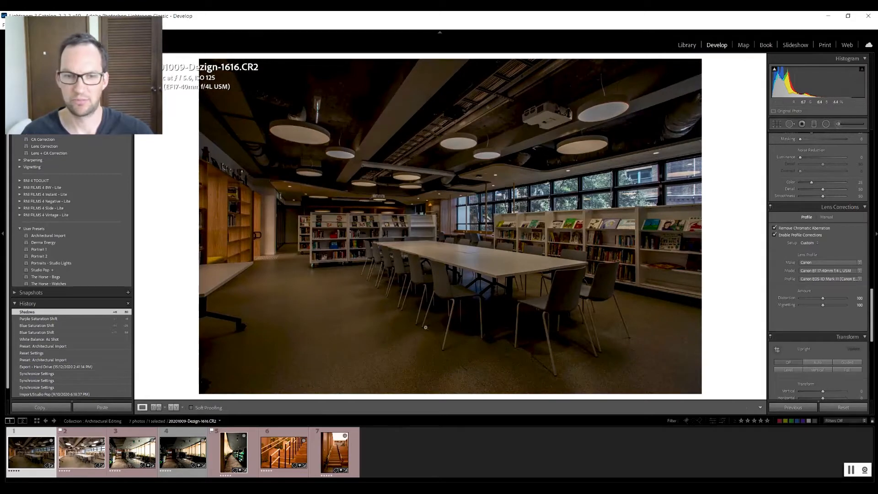
click(179, 446)
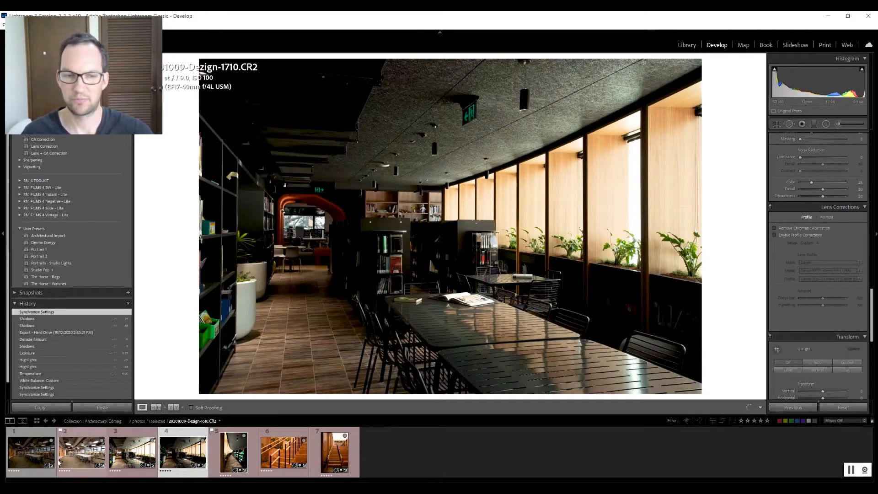
click(31, 450)
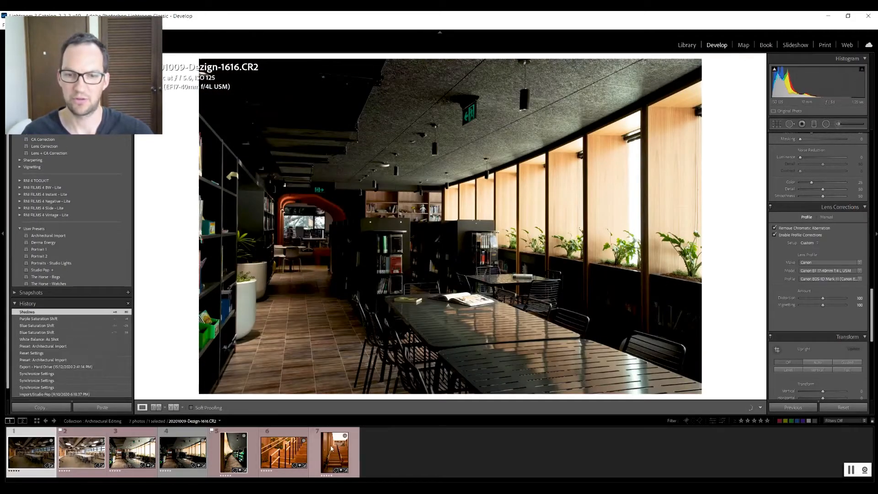
shift+click(334, 451)
click(796, 407)
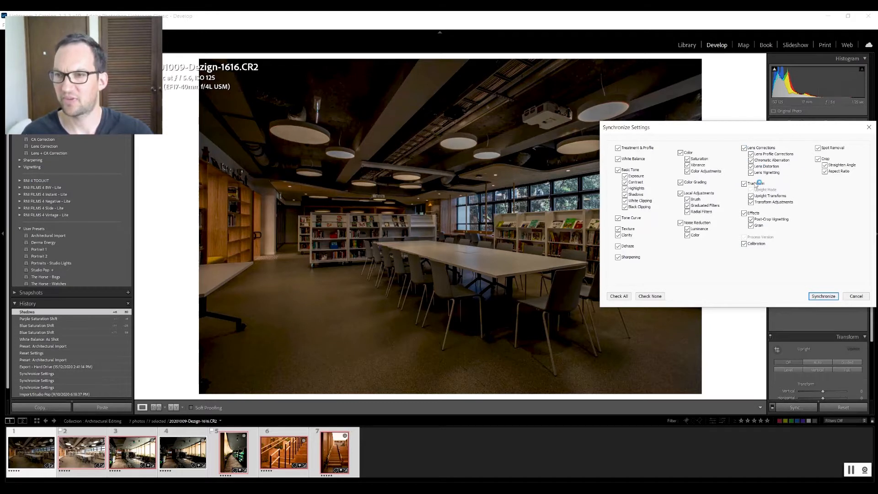
click(823, 296)
Change the seventh photo's lens profile to the Adobe (Canon EF 17-40mm f/4 L) profile.
click(320, 458)
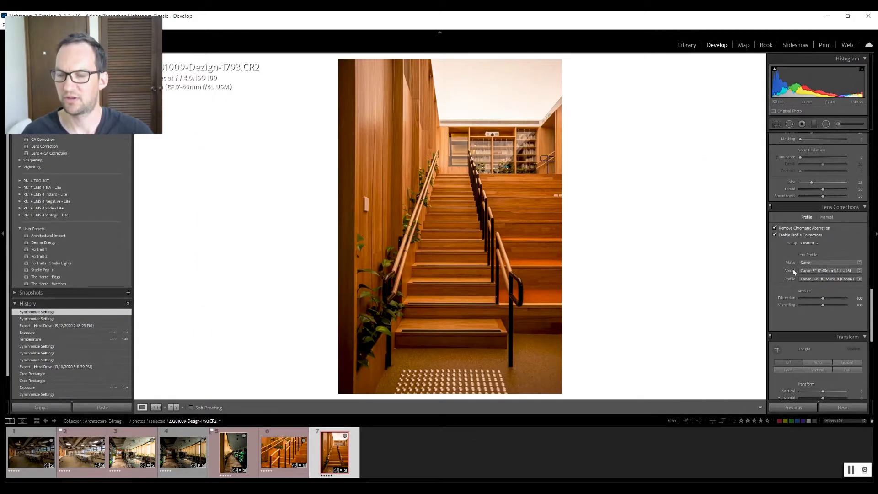
click(807, 264)
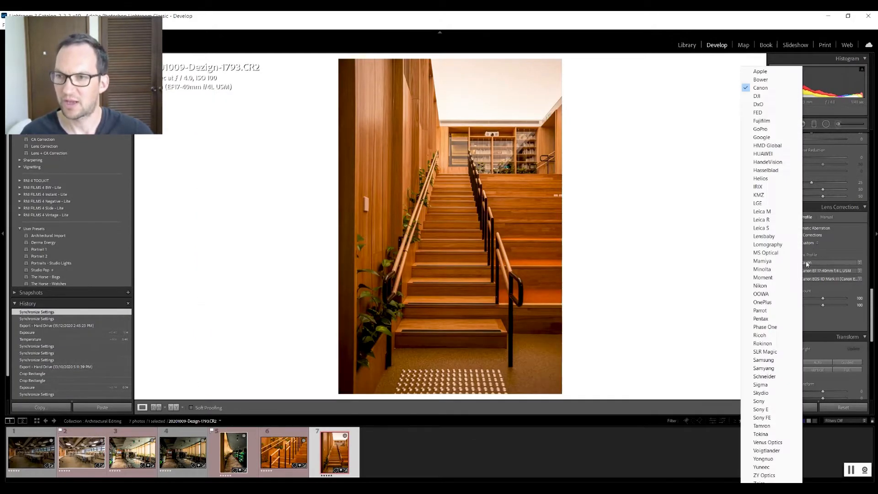
click(809, 243)
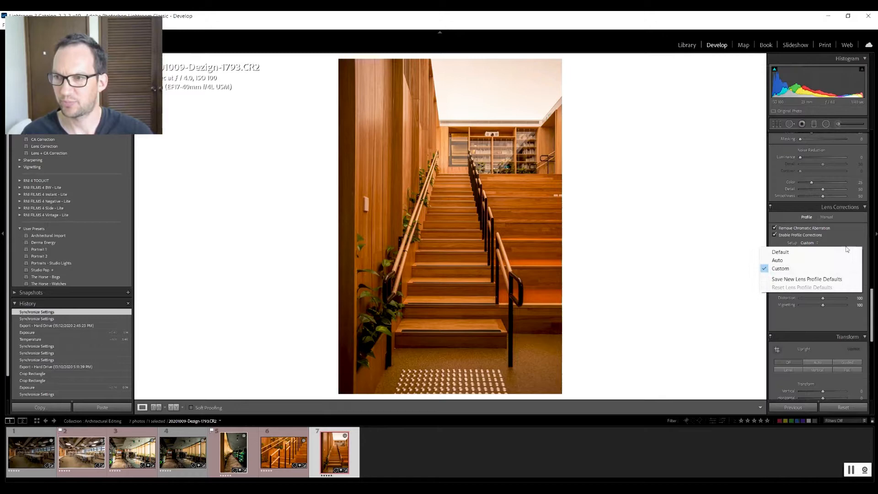
click(800, 322)
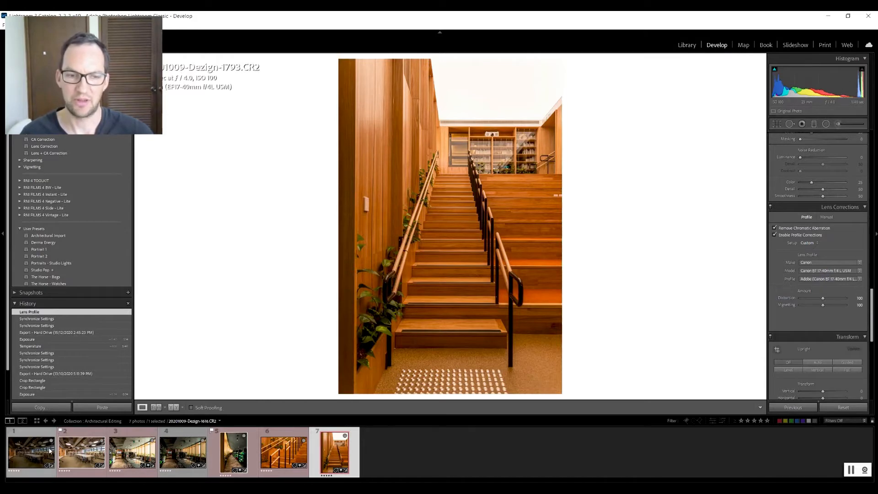
Set the second photo's white balance by sampling a neutral from the grey chair beside the long table.
click(65, 450)
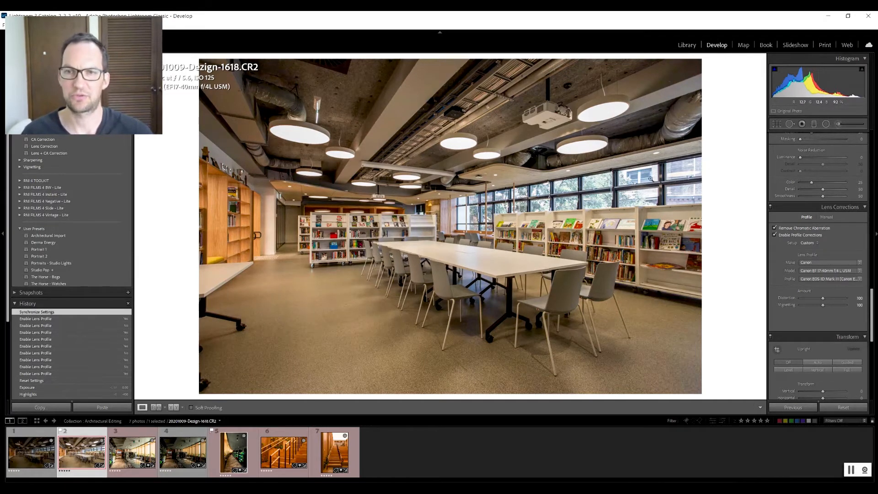
scroll(789, 180, up, 15)
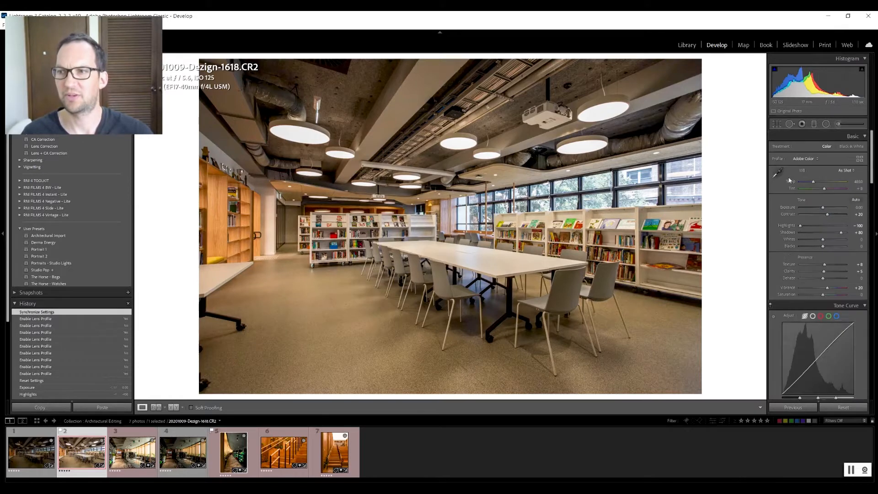
click(777, 173)
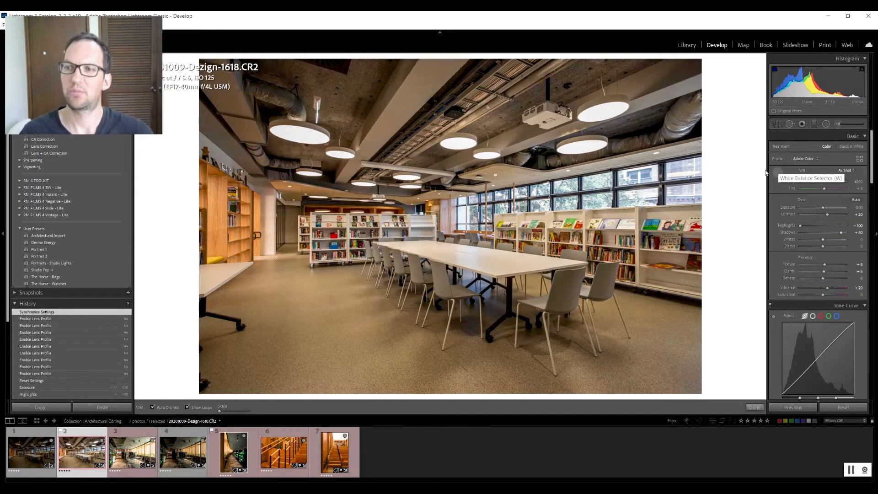
click(782, 171)
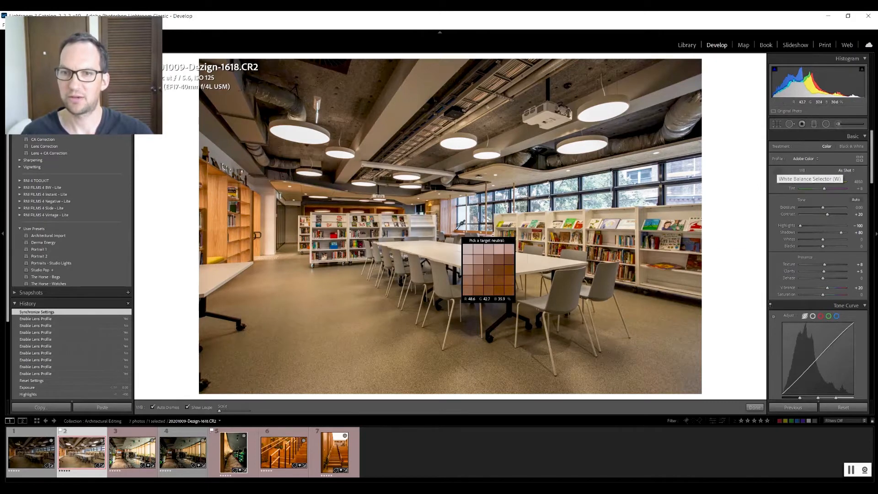
click(444, 269)
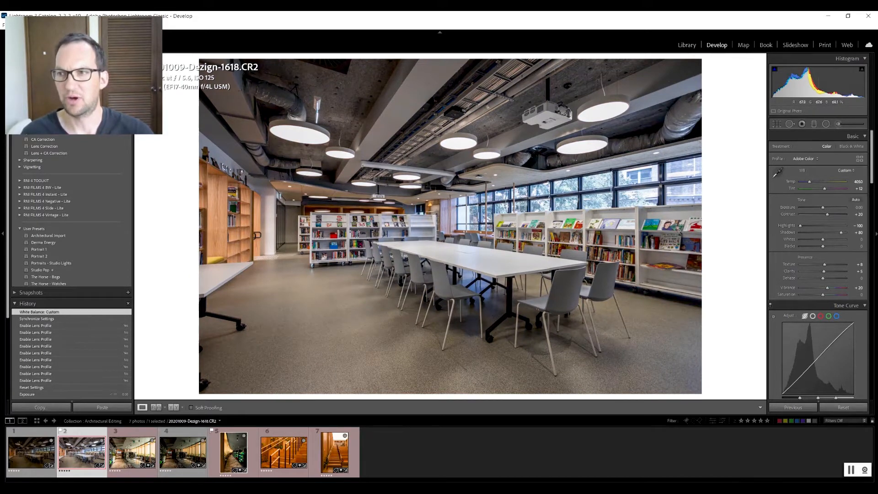
Resample the second photo's white balance from the white tabletop and the grey chair, finishing on the chair back.
click(783, 172)
click(451, 259)
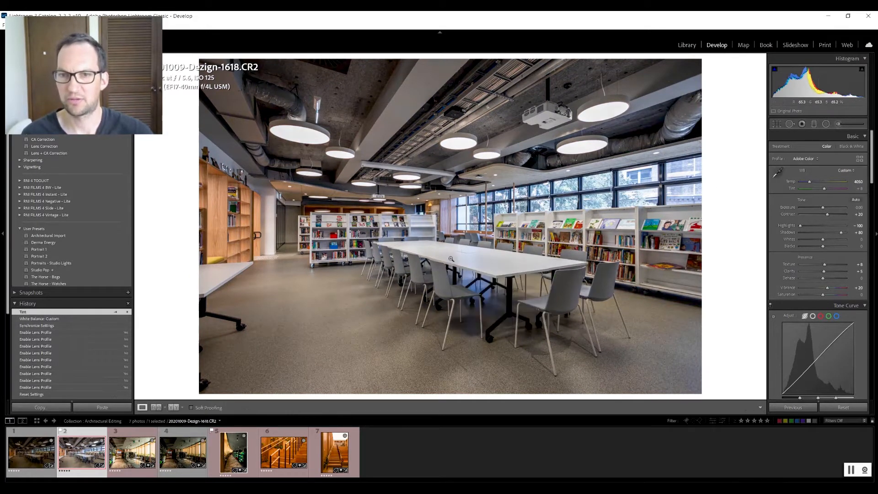
click(778, 171)
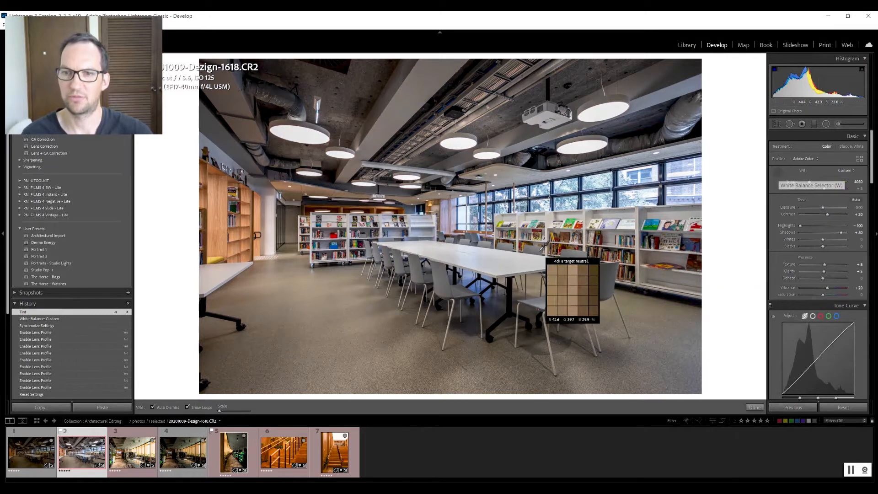
click(514, 266)
click(777, 172)
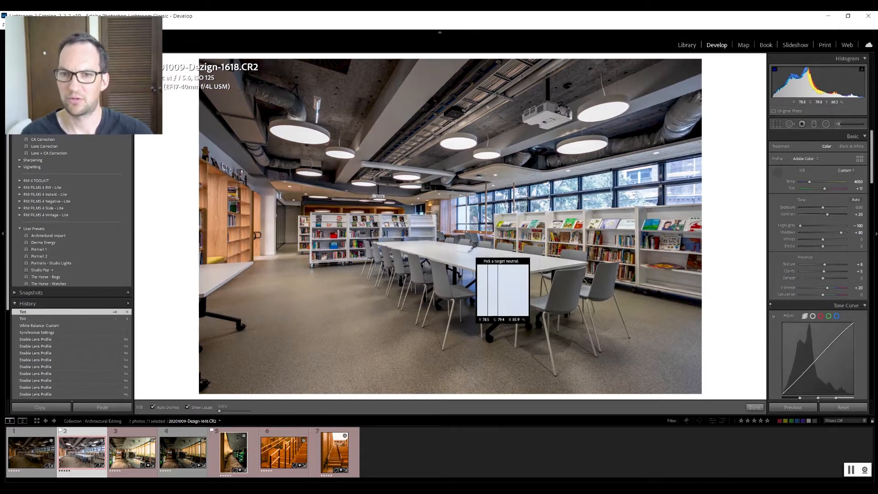
click(439, 274)
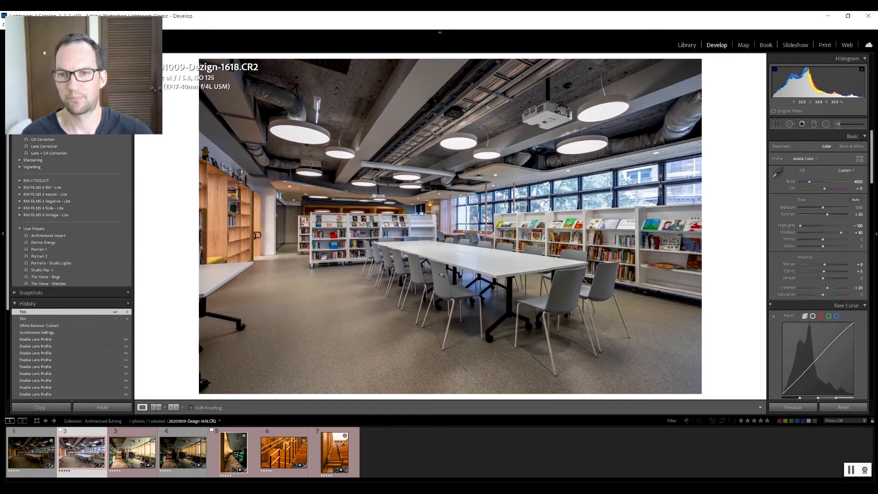
click(776, 172)
click(438, 270)
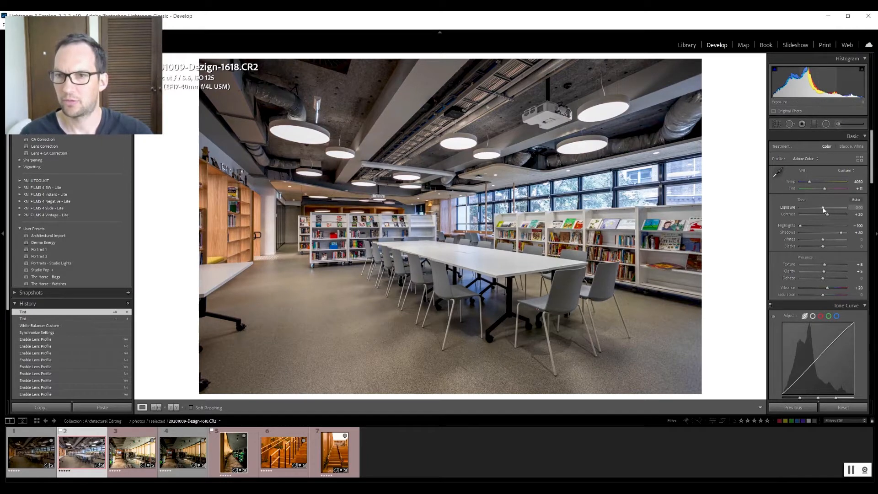
Set the second photo's Exposure to +0.46 and its temperature to 4045.
drag(824, 210, 825, 210)
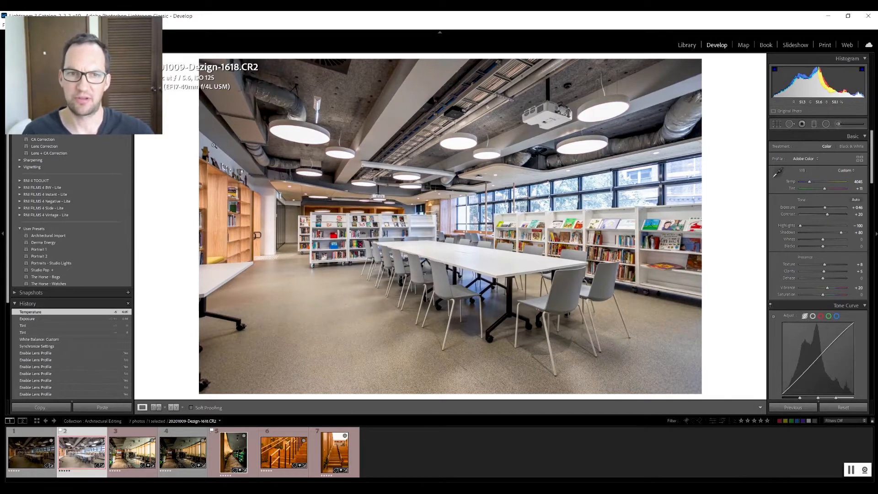
Straighten the second photo with Guided Upright, drawing vertical guides along the white bookshelf's edge and the column beside the wooden shelves.
scroll(823, 320, down, 15)
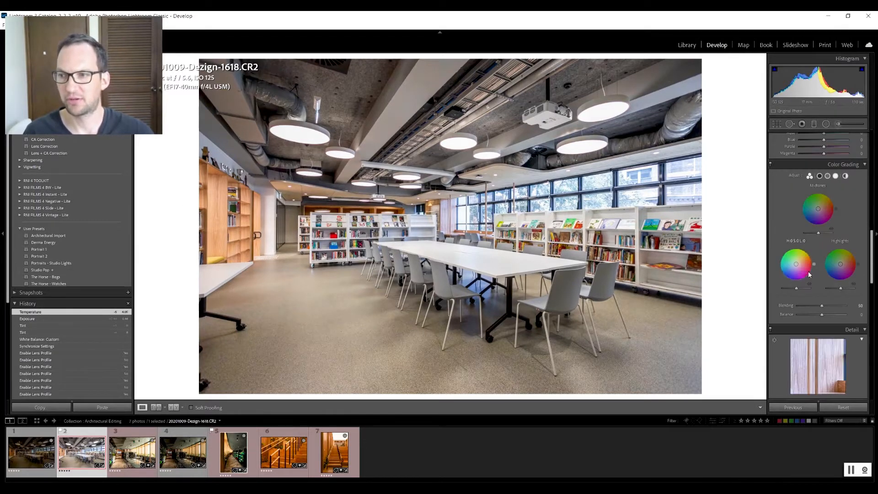
scroll(827, 323, up, 8)
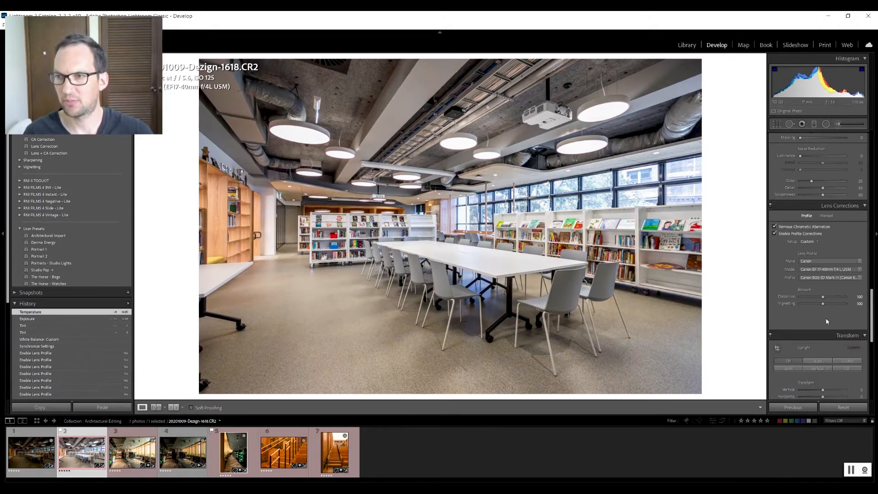
click(865, 206)
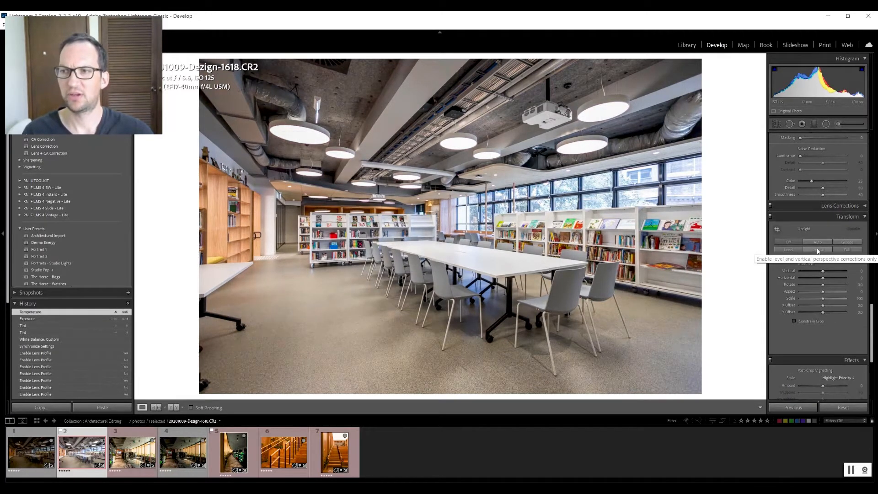
mouse_move(822, 271)
mouse_down()
mouse_move(829, 275)
mouse_move(813, 274)
mouse_move(822, 272)
mouse_up()
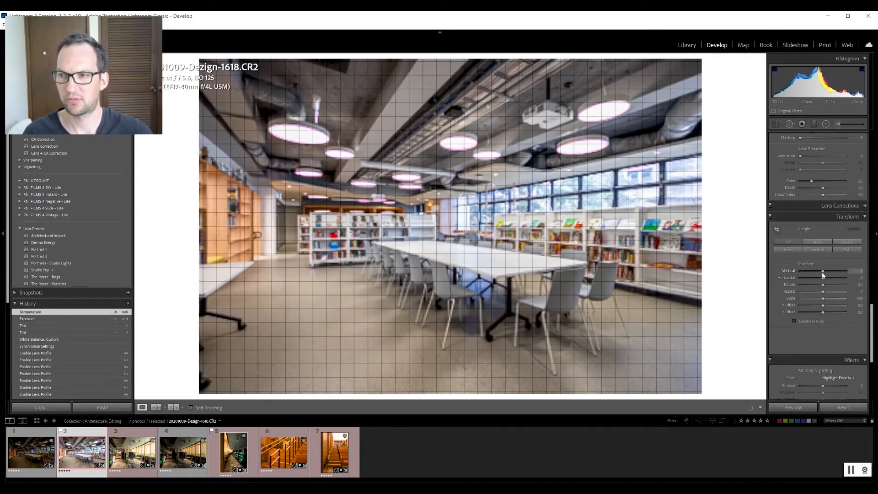
click(847, 244)
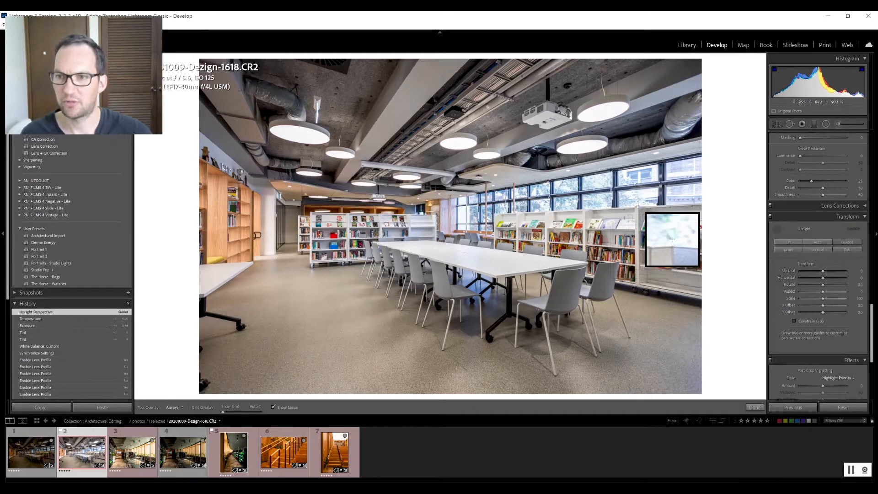
drag(638, 205, 638, 283)
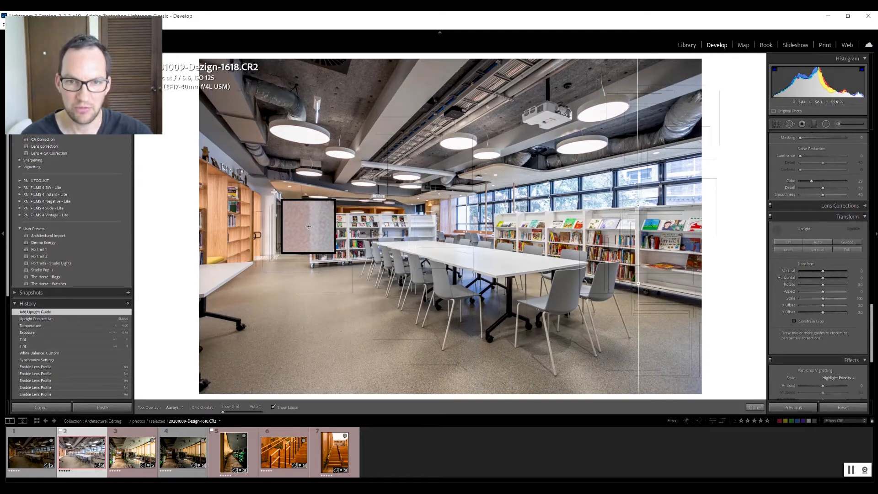
drag(273, 191, 274, 251)
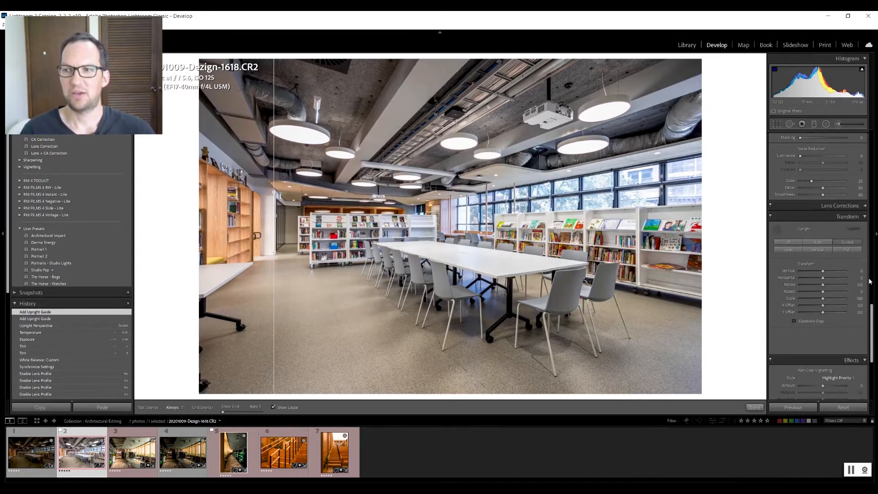
Try a positive Vertical perspective adjustment on the second photo and undo it.
drag(822, 272, 824, 273)
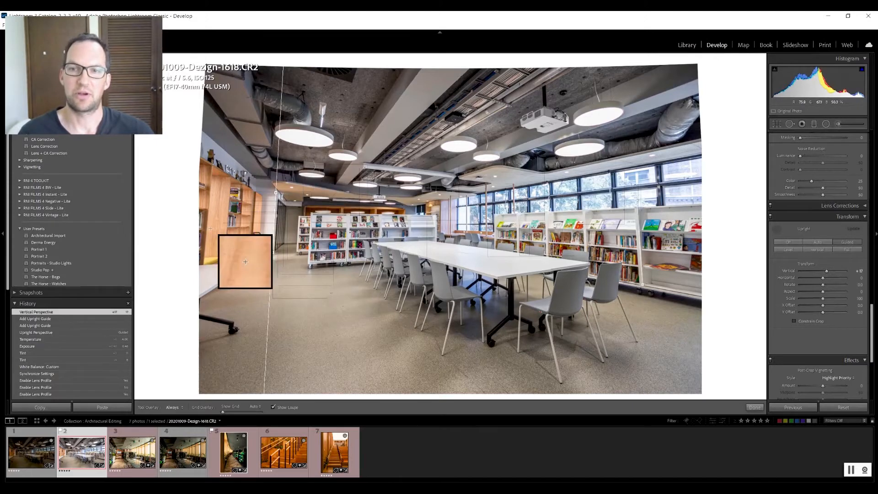
key(ctrl+z)
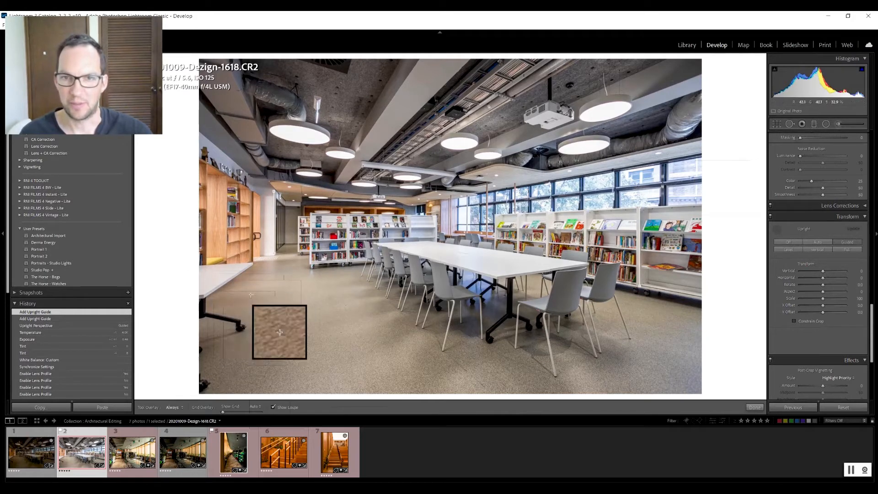
Crop the second photo inward from its lower-left corner, keeping the original aspect ratio.
click(777, 124)
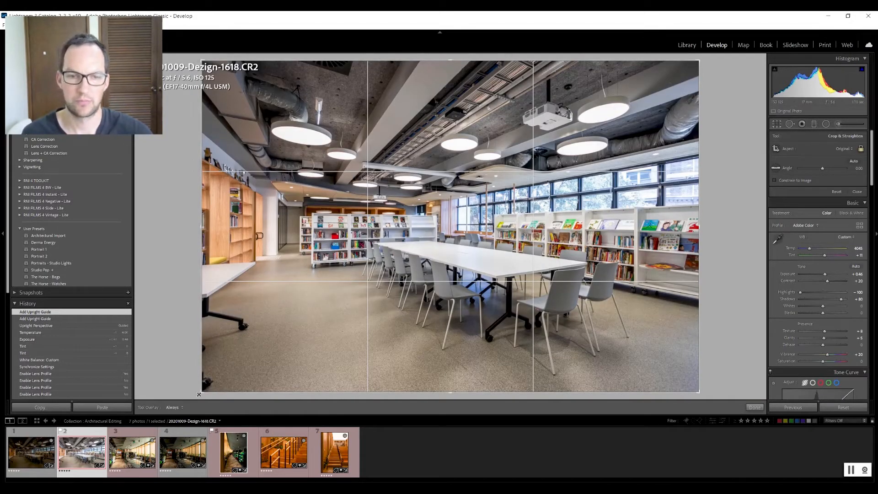
drag(199, 394, 238, 367)
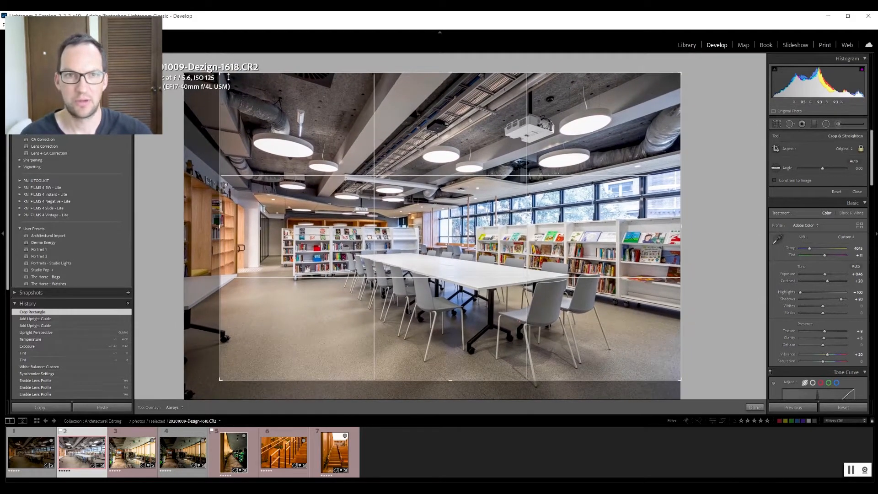
Try tightening the crop twice from the upper-left corner, and undo both extra crops.
drag(221, 72, 236, 81)
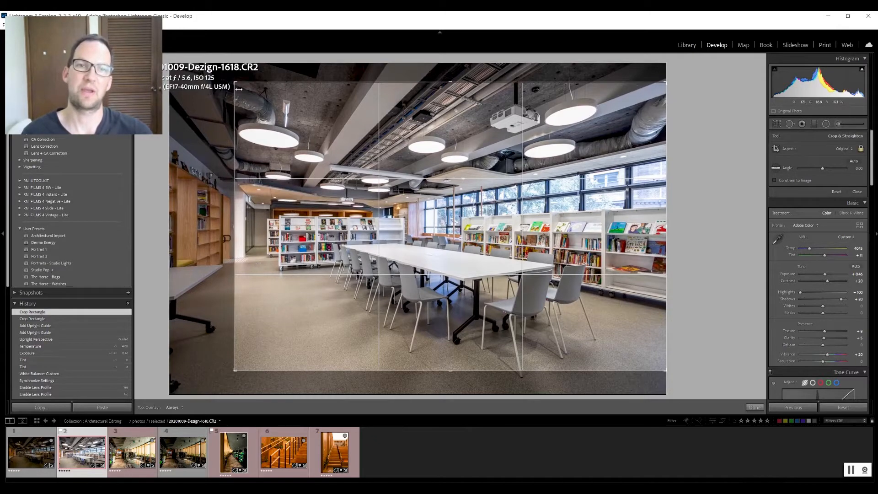
drag(237, 84, 250, 95)
key(Return)
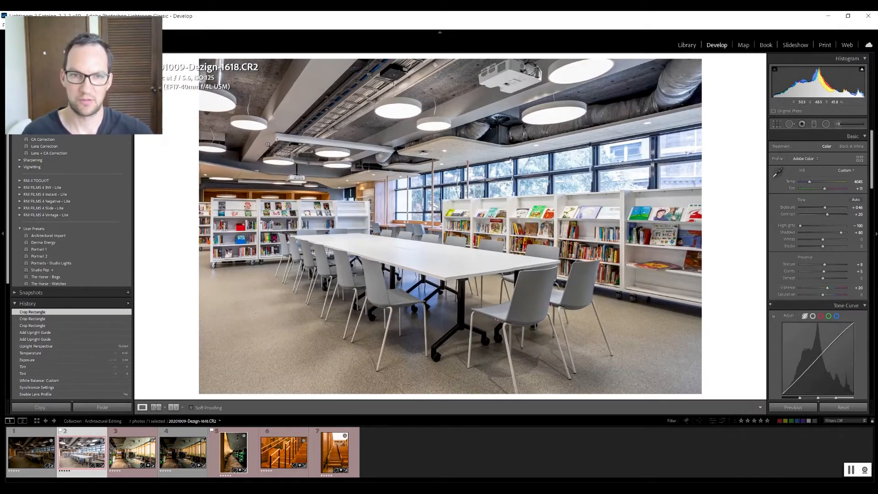
key(ctrl+z)
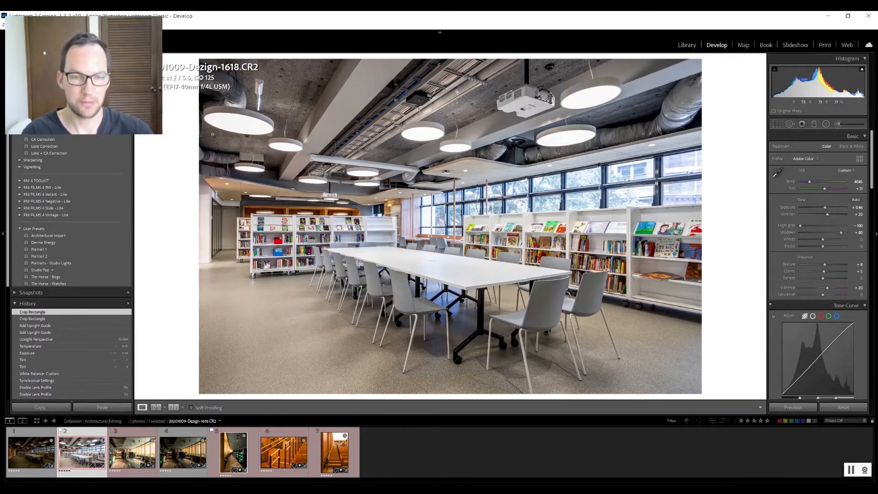
key(ctrl+z)
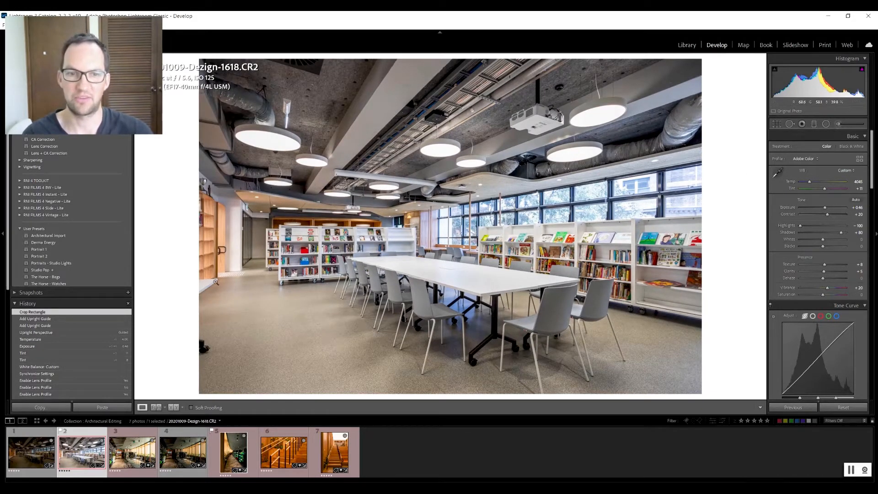
Tighten the second photo's crop around the long table and white bookshelves, cutting out the wooden shelves, and apply it.
click(777, 123)
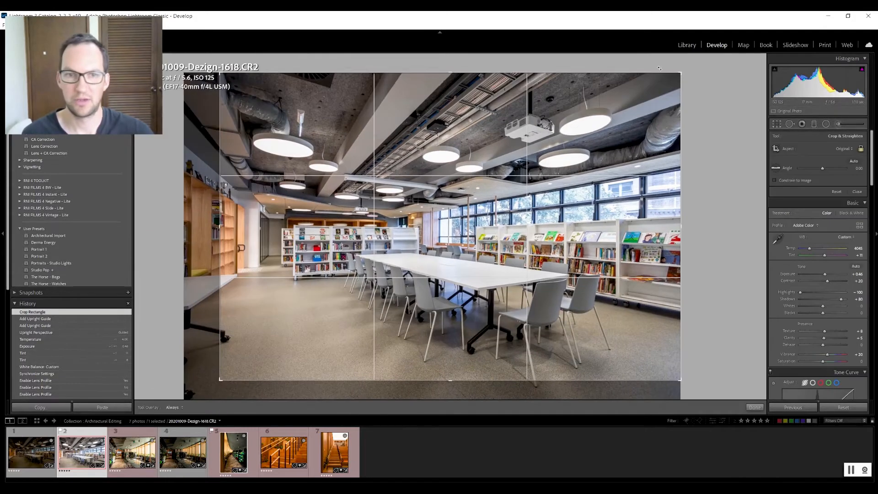
key(Return)
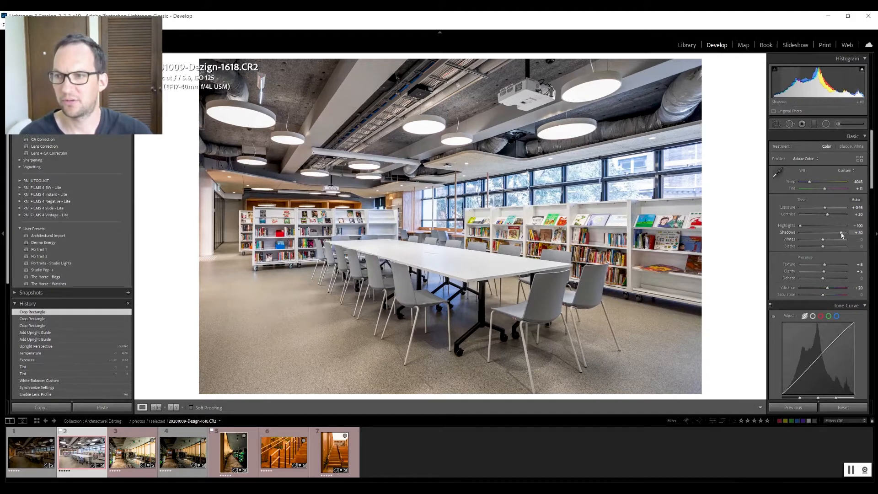
Set the second photo's Shadows to +52, Highlights to -15 and Contrast to +41.
drag(840, 232, 822, 228)
mouse_move(824, 227)
mouse_down()
mouse_move(796, 228)
mouse_move(858, 235)
mouse_move(811, 229)
mouse_move(835, 235)
mouse_move(830, 215)
mouse_up()
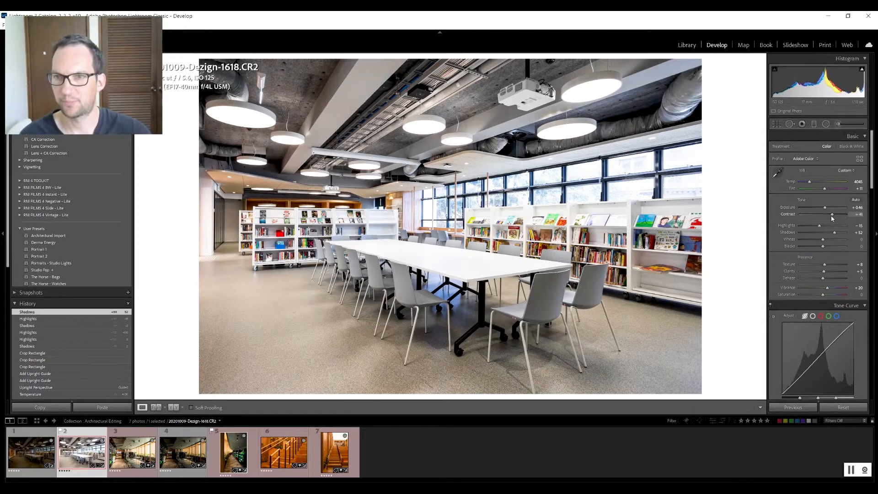
drag(832, 218, 832, 218)
Set the second photo's Texture to +5, Clarity to +17 and Vibrance to +100.
mouse_move(824, 264)
mouse_down()
mouse_move(825, 275)
mouse_move(811, 276)
mouse_move(827, 278)
mouse_move(803, 275)
mouse_move(828, 273)
mouse_up()
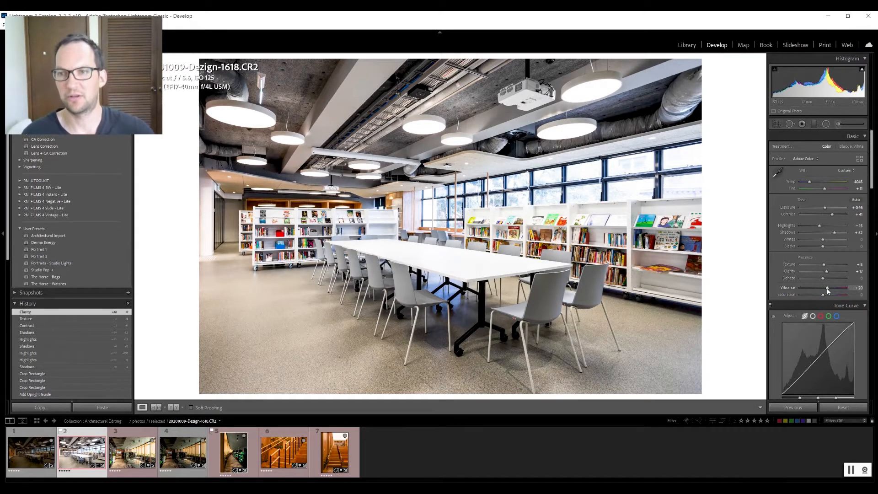
drag(828, 291, 847, 288)
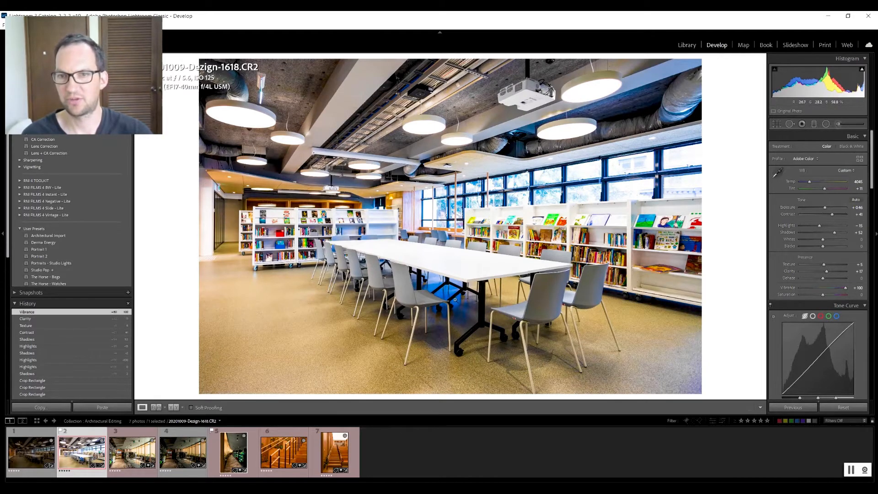
Try the blue saturation at 0 and adjust it once more, and set the second photo's Vibrance to +26.
scroll(830, 234, down, 8)
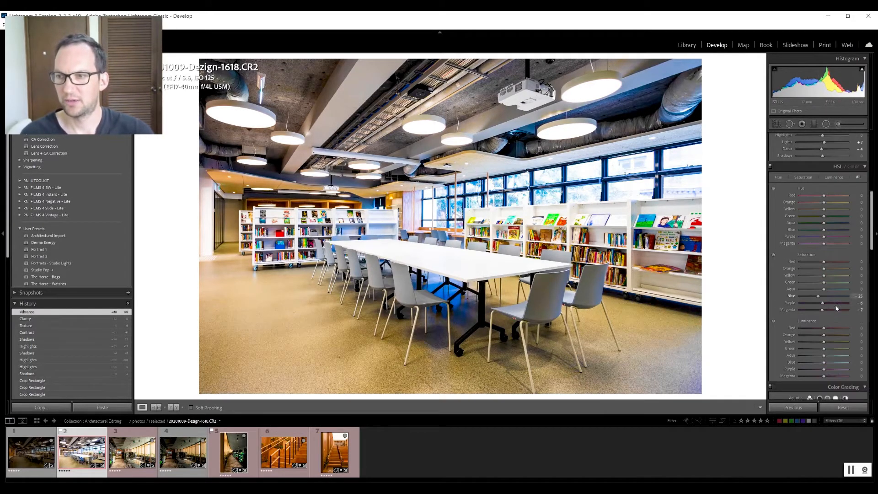
mouse_move(819, 299)
mouse_down()
mouse_move(811, 298)
mouse_move(828, 298)
mouse_up()
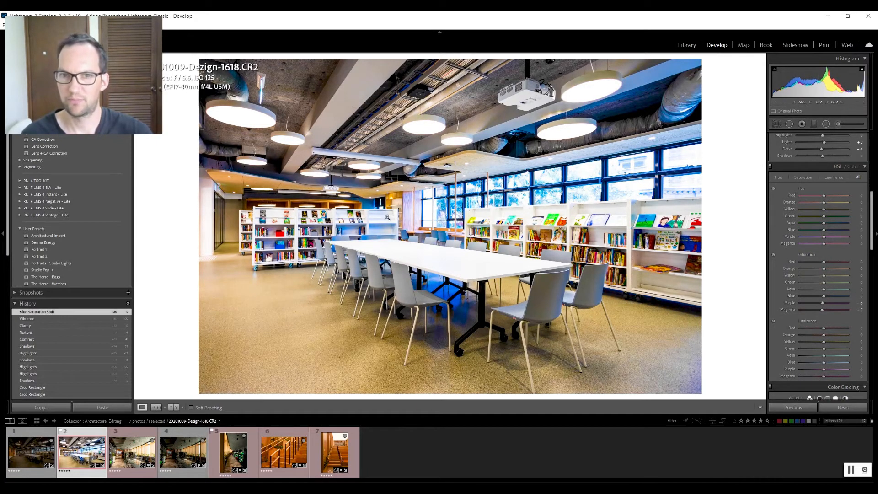
drag(823, 298, 829, 292)
scroll(830, 244, up, 10)
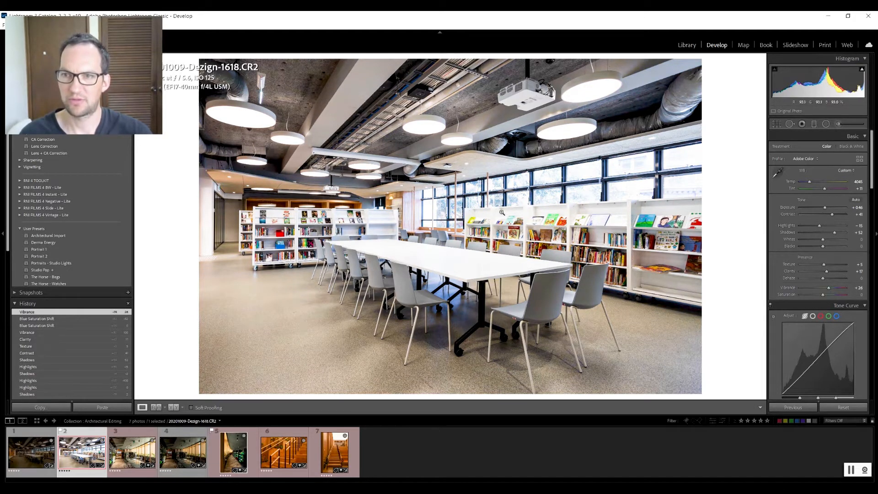
Activate the Adjustment Brush on the second photo with the Lights - Reduce effect preset.
click(839, 125)
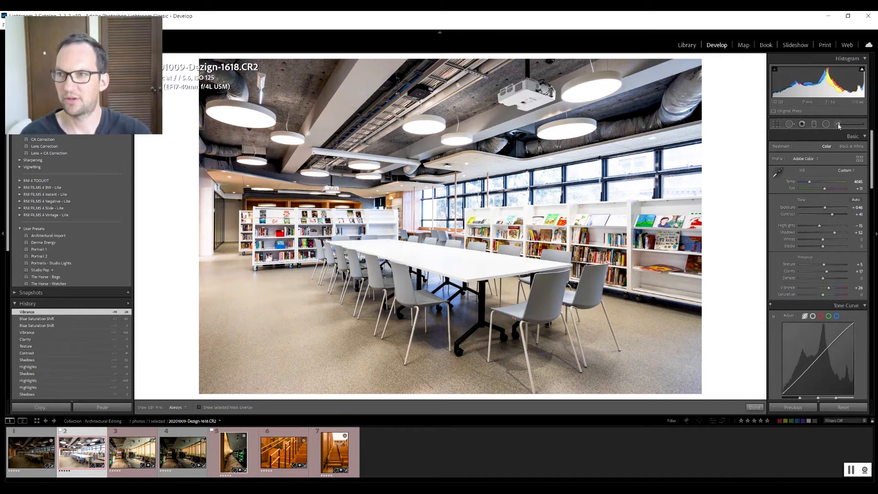
click(813, 149)
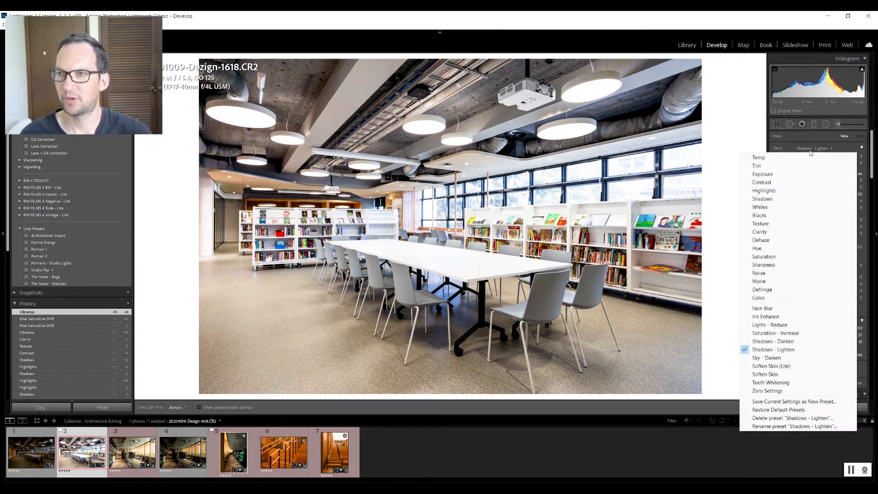
click(765, 326)
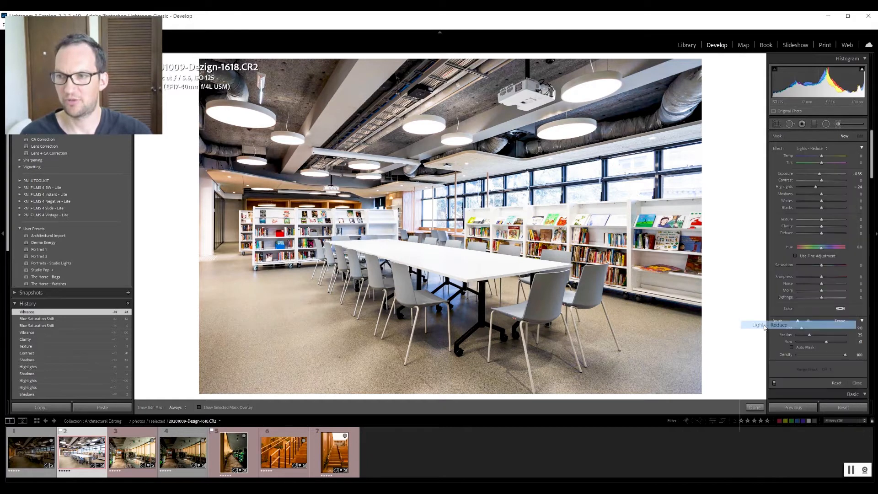
click(813, 149)
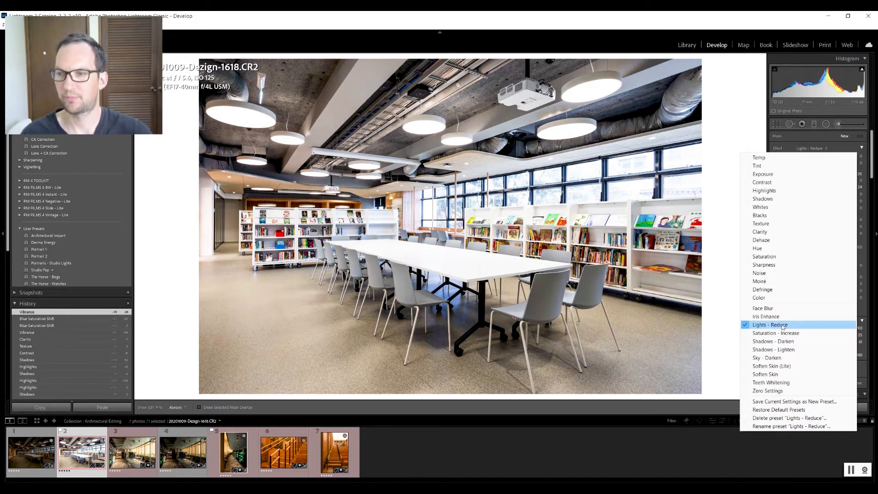
click(783, 325)
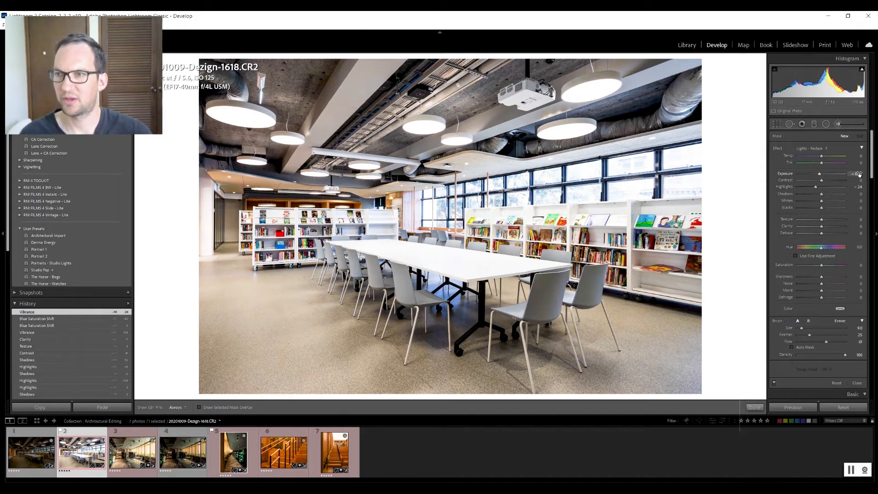
click(814, 149)
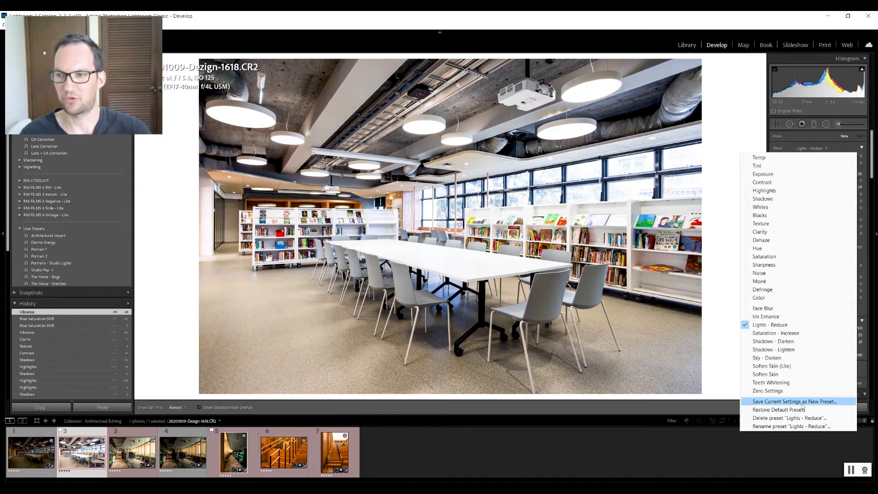
click(743, 137)
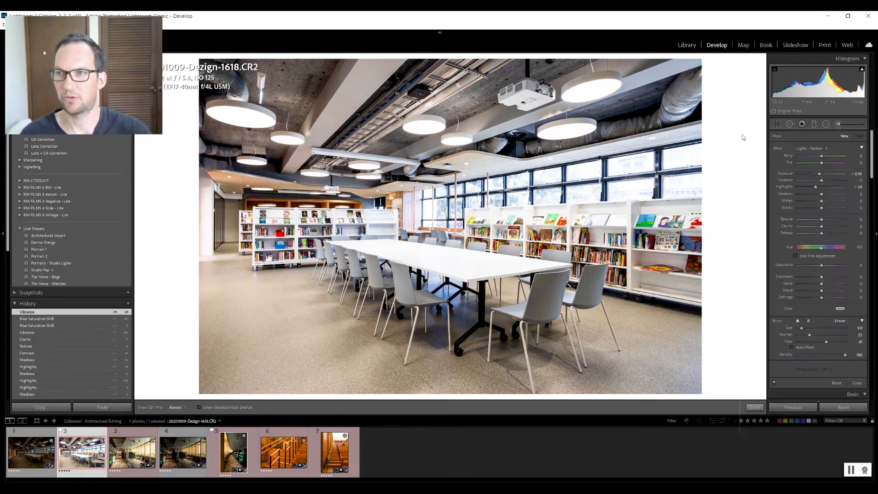
Zero the brush's Highlights and Exposure, and try custom values of about -0.6 Exposure and -18 Highlights.
click(855, 187)
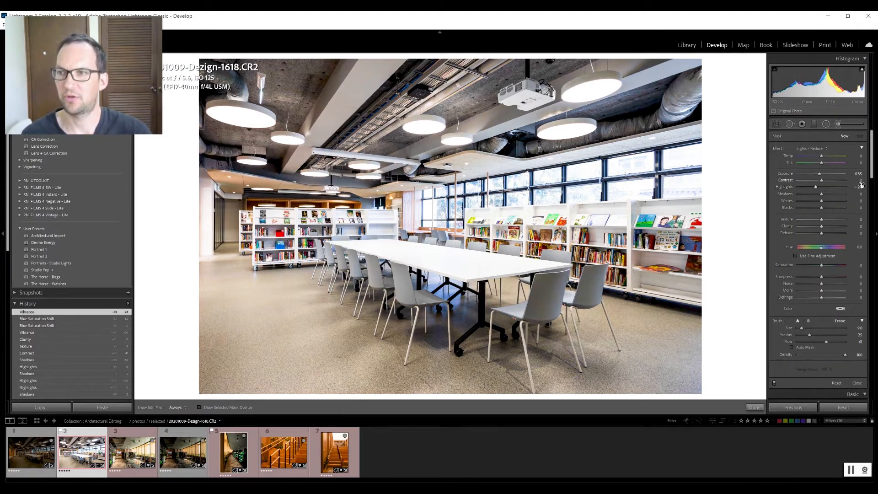
text(0)
click(858, 173)
text(0)
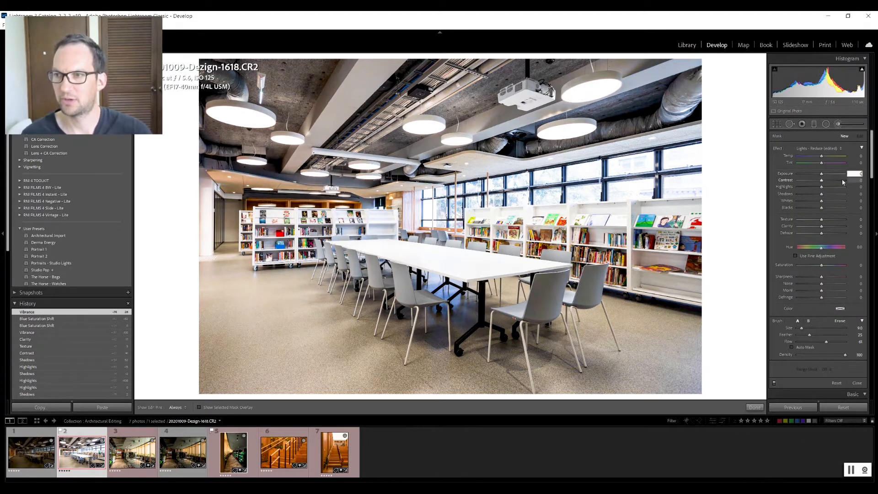
drag(821, 176, 818, 179)
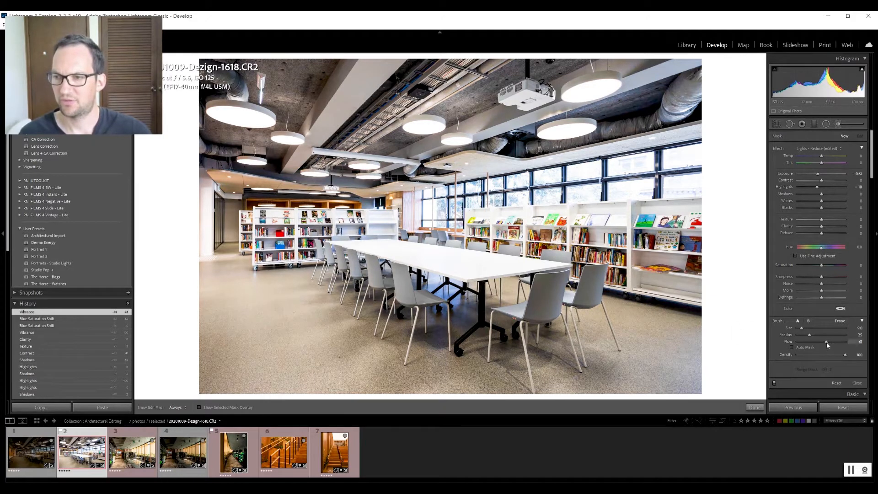
Set the brush's Flow to 56, Feather to 50 and Size to about 17.
drag(827, 345, 824, 348)
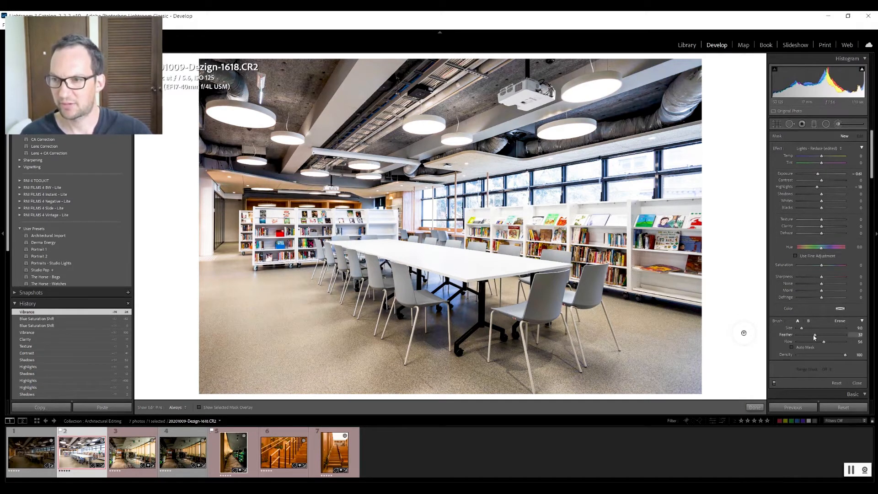
drag(815, 337, 823, 339)
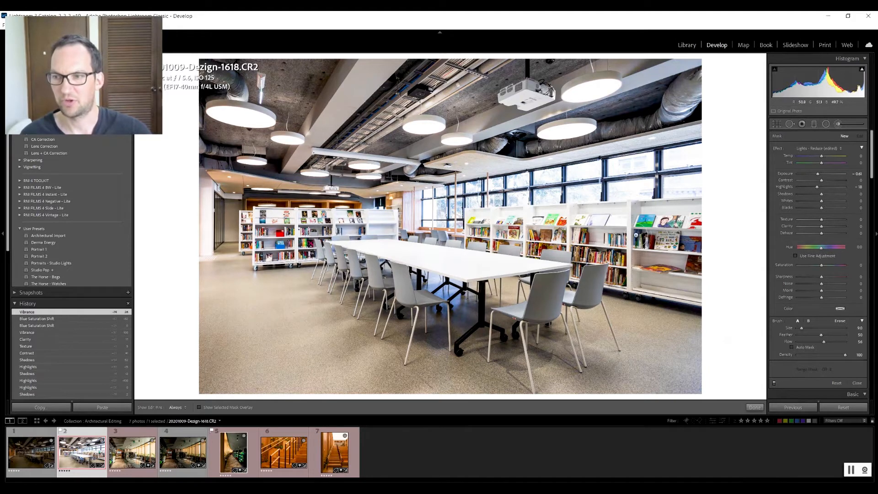
drag(799, 328, 806, 330)
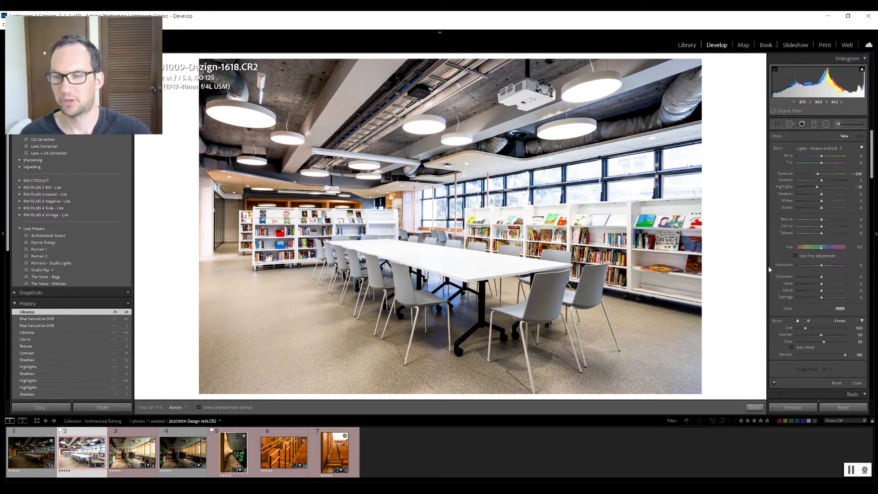
drag(804, 330, 805, 328)
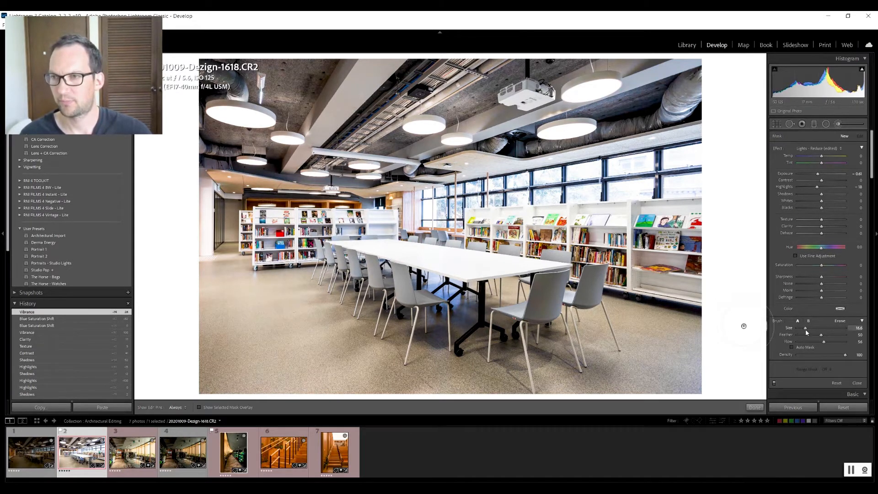
Place a first brush dab at the right edge of the bookshelves and give it the Lights - Reduce effect.
click(822, 147)
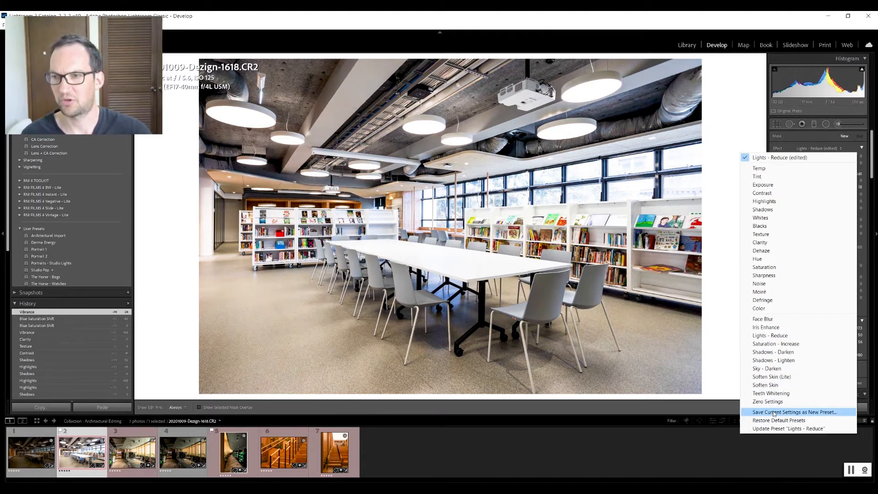
click(728, 281)
click(808, 149)
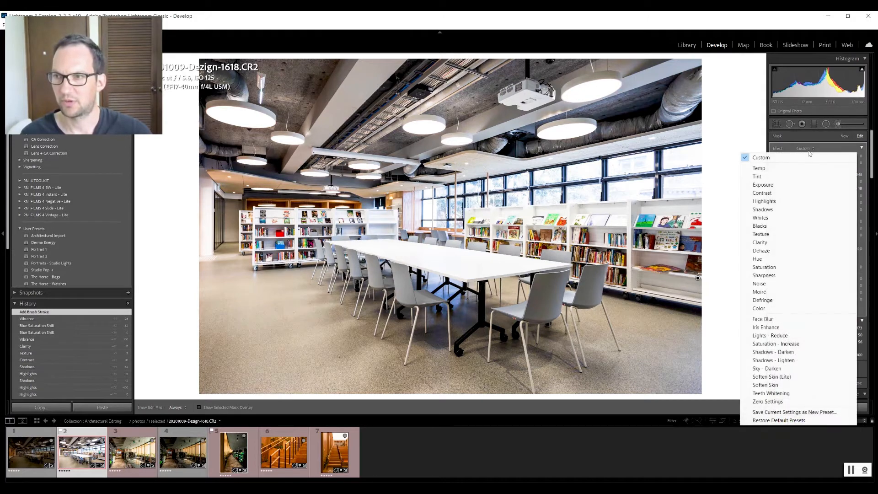
click(810, 335)
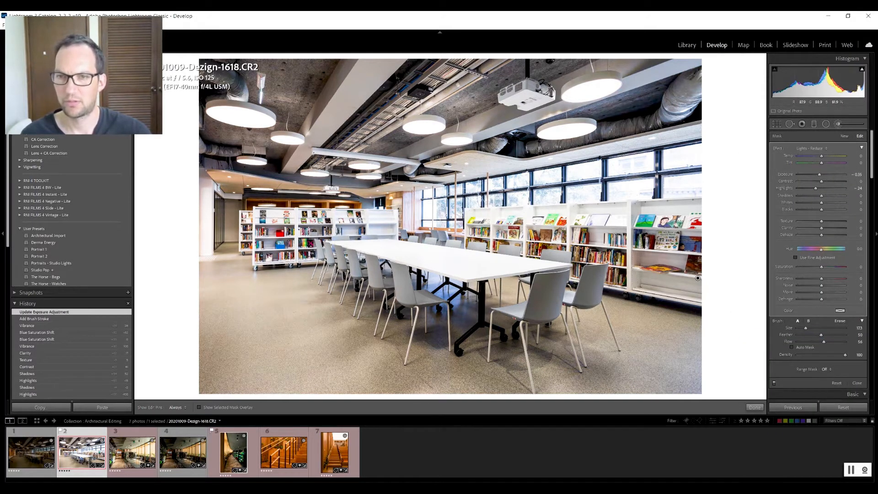
Brush the Lights - Reduce effect over the white bookshelves and the distant windows behind the table.
key(h)
click(586, 212)
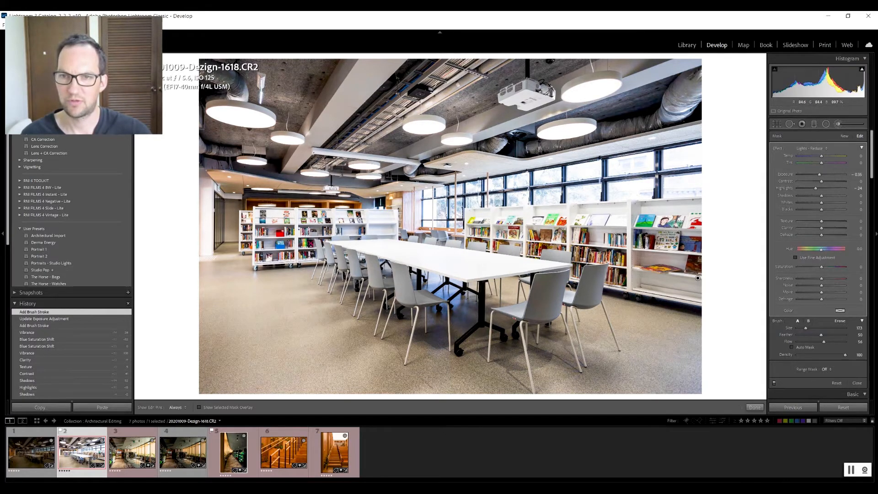
drag(430, 208, 438, 192)
key(h)
Reduce the brush size to about 11 and paint the reduction closely along the far windows beside the wooden panelling.
scroll(434, 192, down, 3)
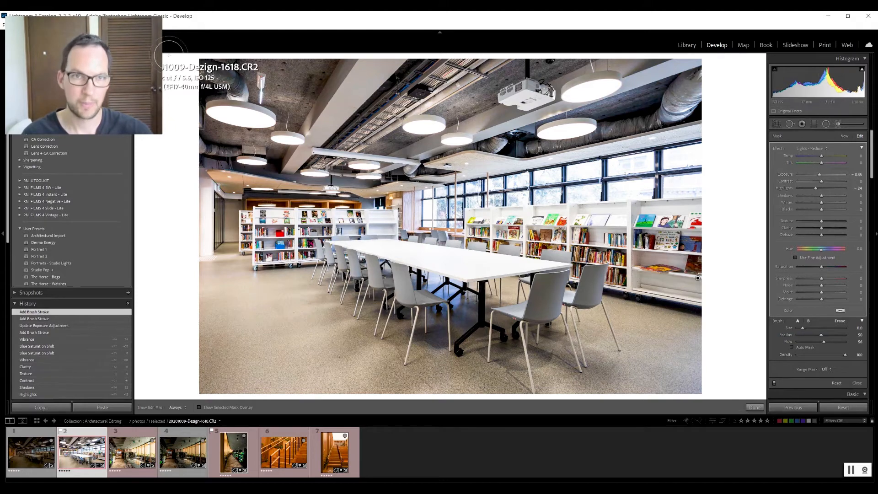
key(z)
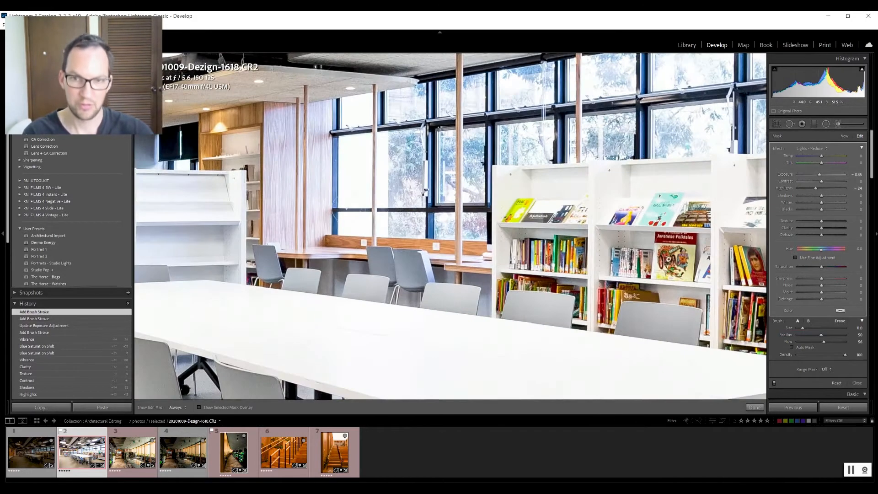
key(h)
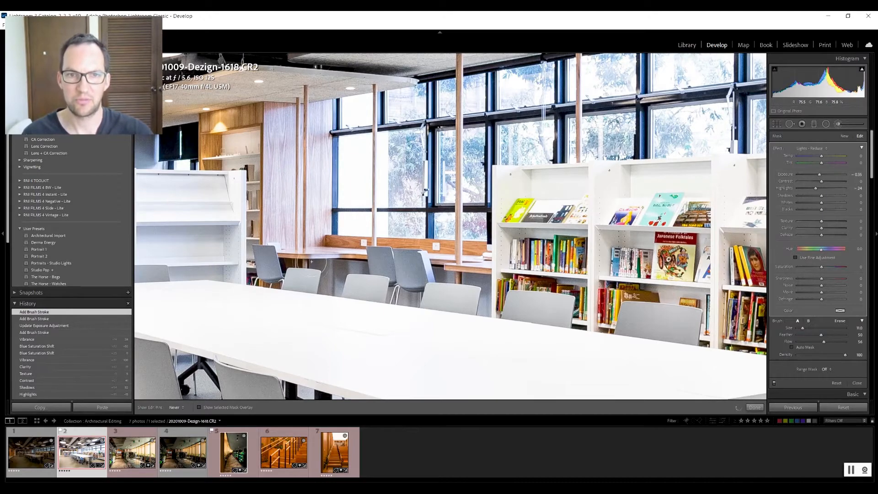
drag(312, 262, 362, 203)
key(z)
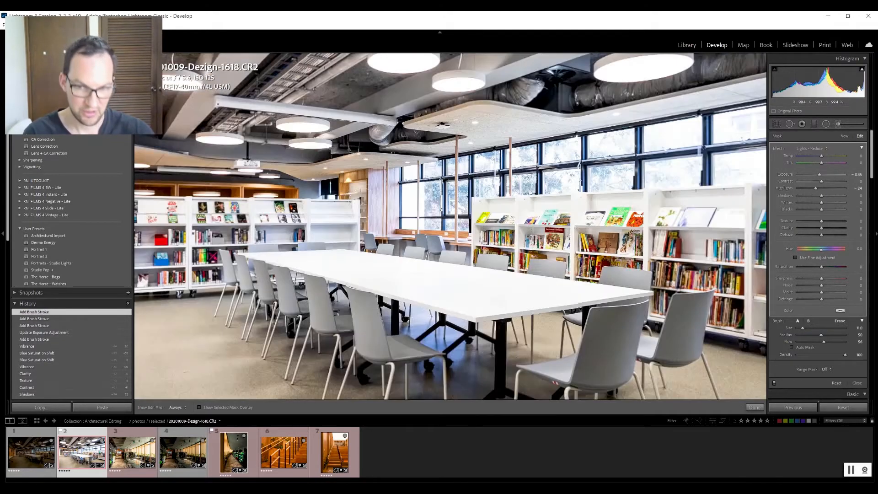
Shrink the brush to about 9 and paint the reduction over the white tabletop and the bright wall at the photo's left edge.
key(bracketleft)
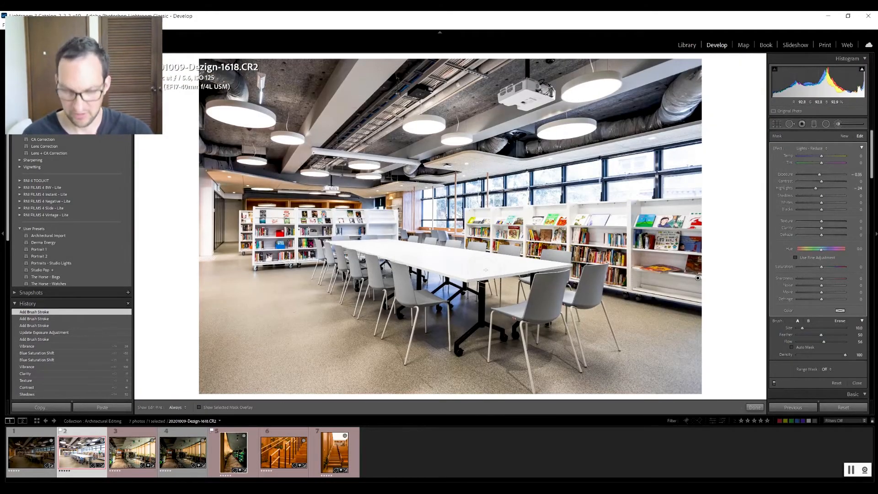
key(bracketright)
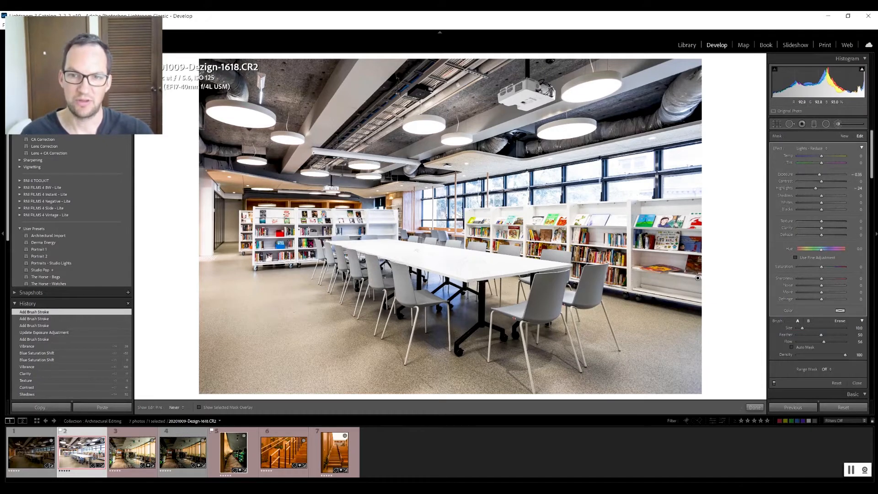
mouse_move(450, 264)
mouse_down()
mouse_move(379, 248)
mouse_move(554, 263)
mouse_move(336, 243)
mouse_up()
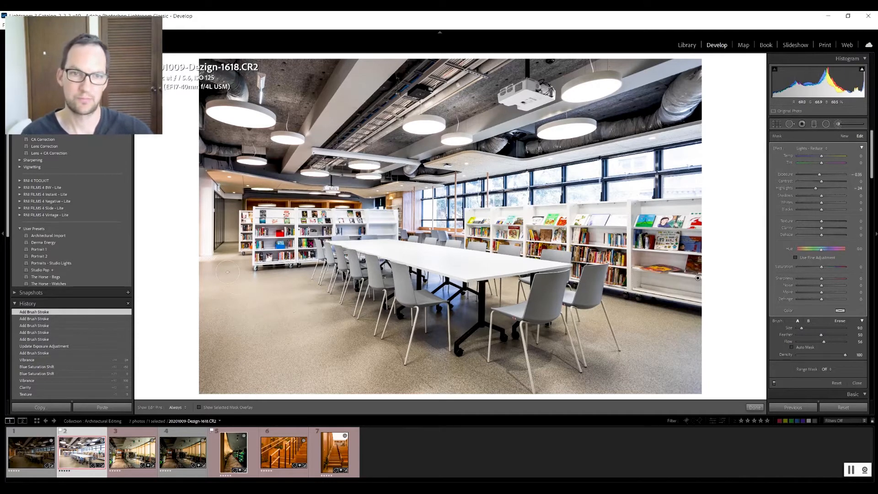
mouse_move(208, 242)
mouse_down()
mouse_move(210, 199)
mouse_move(206, 215)
mouse_up()
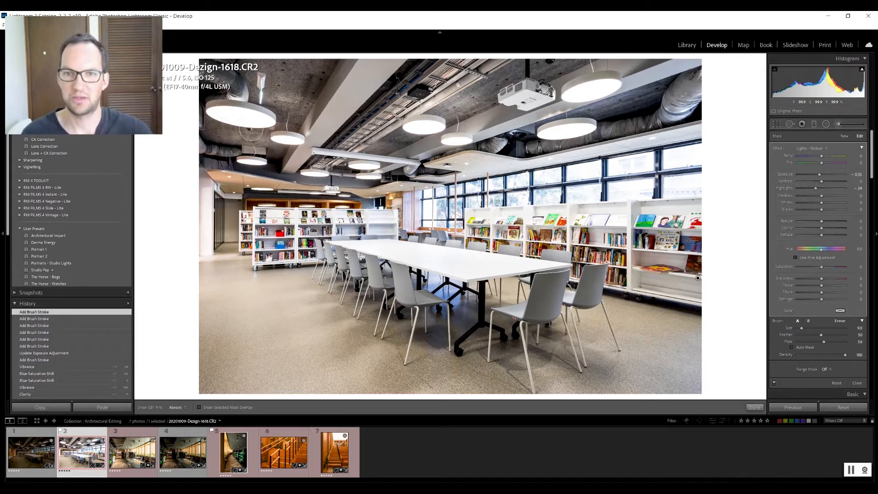
Compare the dark first photo with the edited second photo, leaving only the second photo selected.
click(38, 451)
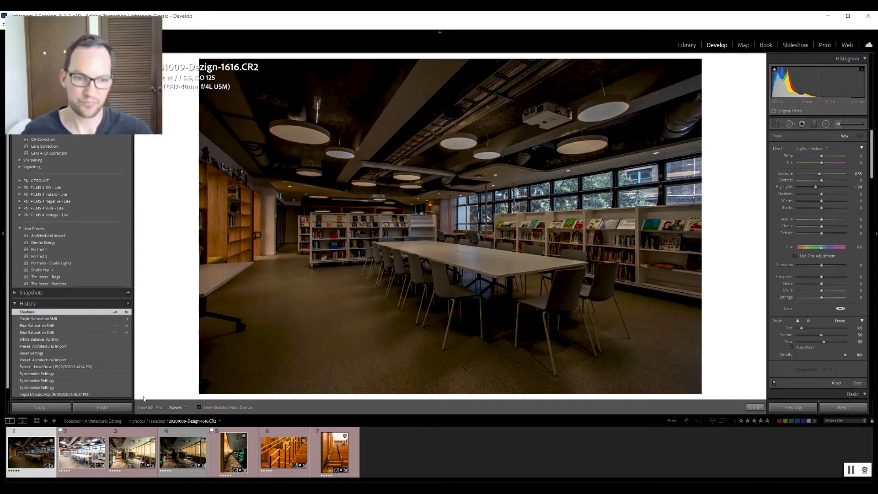
click(87, 449)
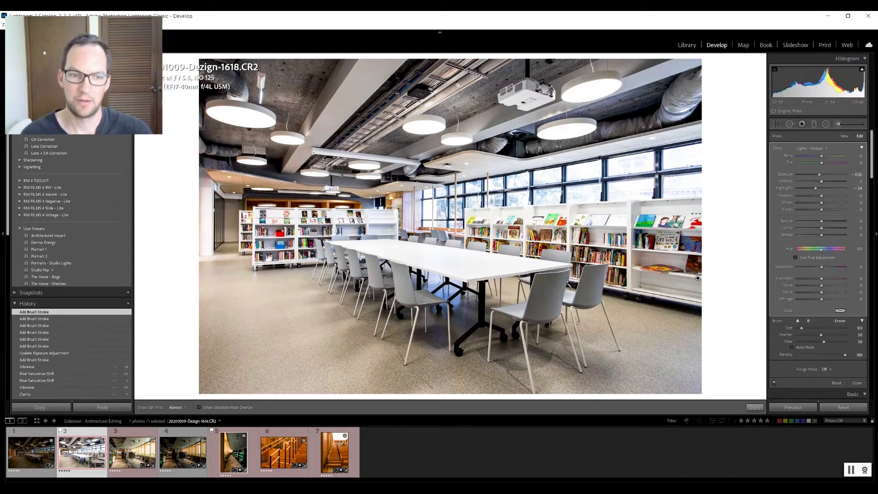
click(35, 452)
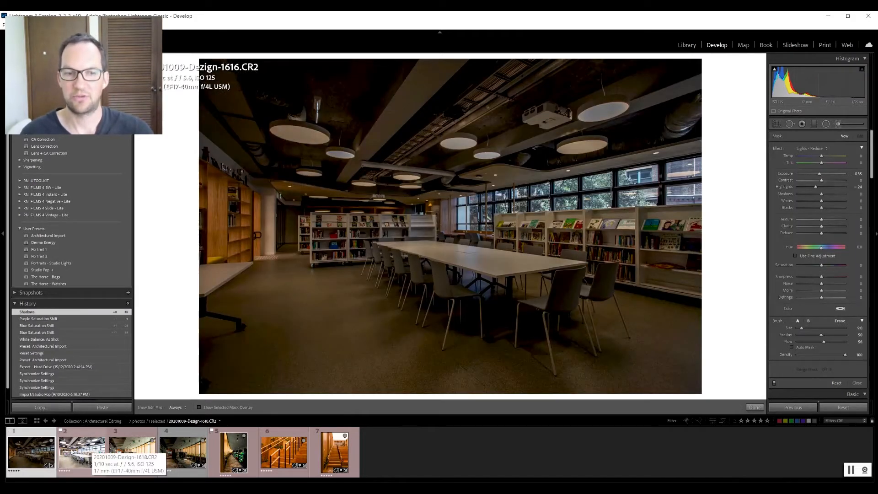
click(72, 452)
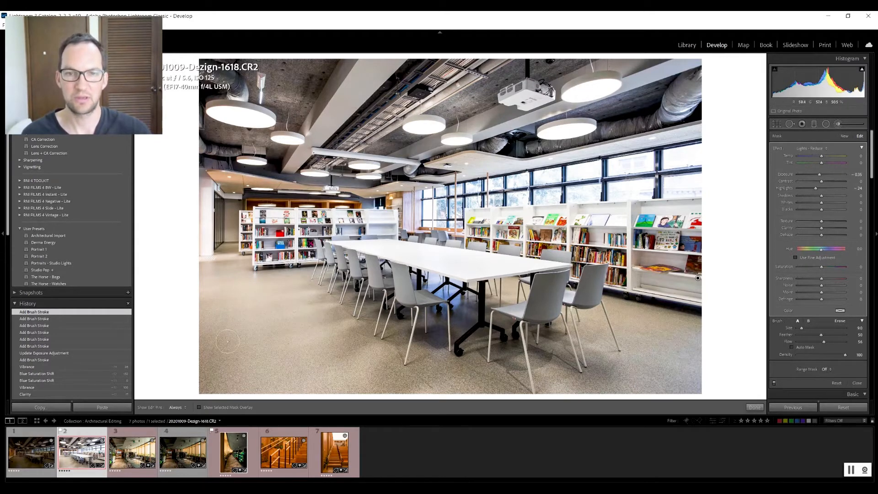
ctrl+click(29, 453)
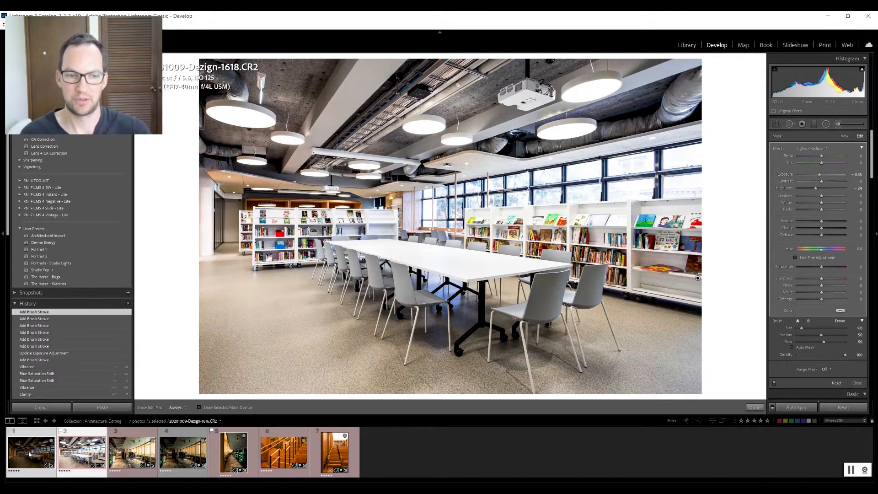
ctrl+click(31, 436)
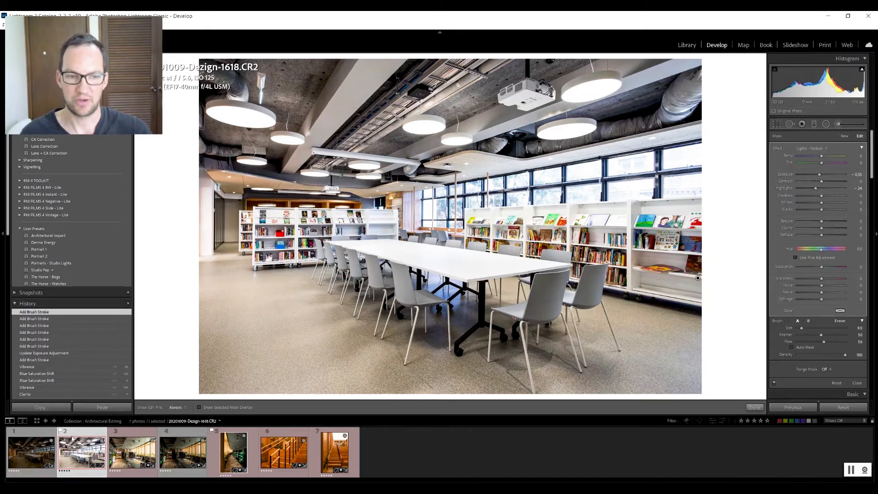
Synchronize only the Transform and Crop settings from the bright second photo to the dark first photo, and view the first photo.
ctrl+click(31, 435)
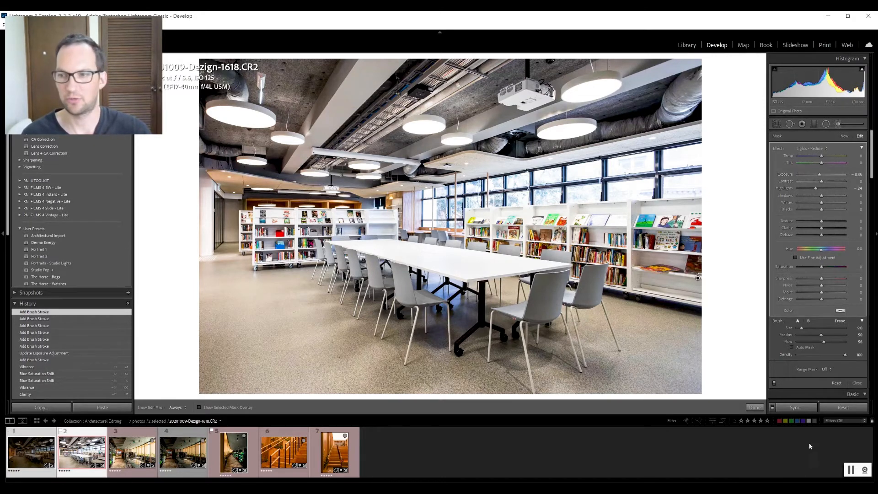
click(796, 410)
click(642, 296)
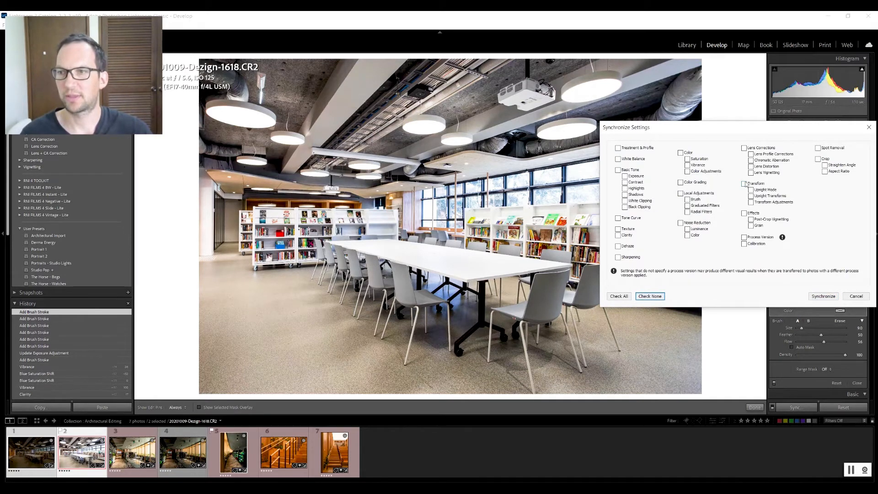
click(746, 185)
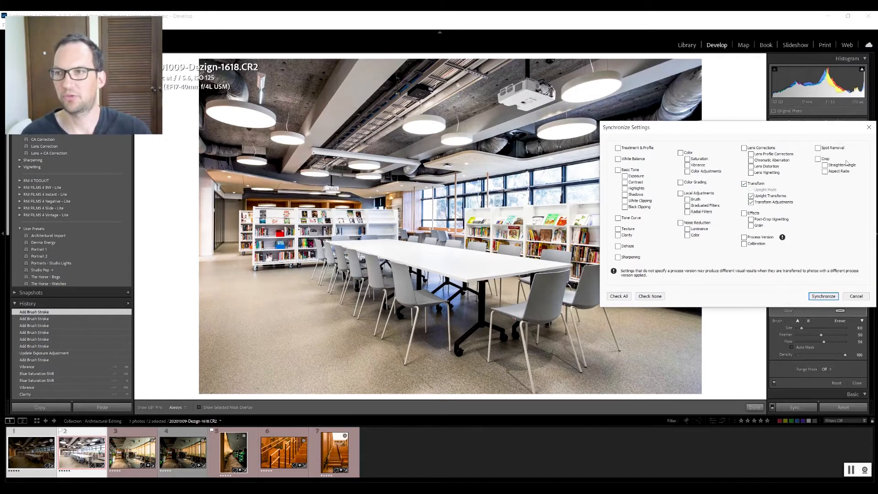
click(818, 159)
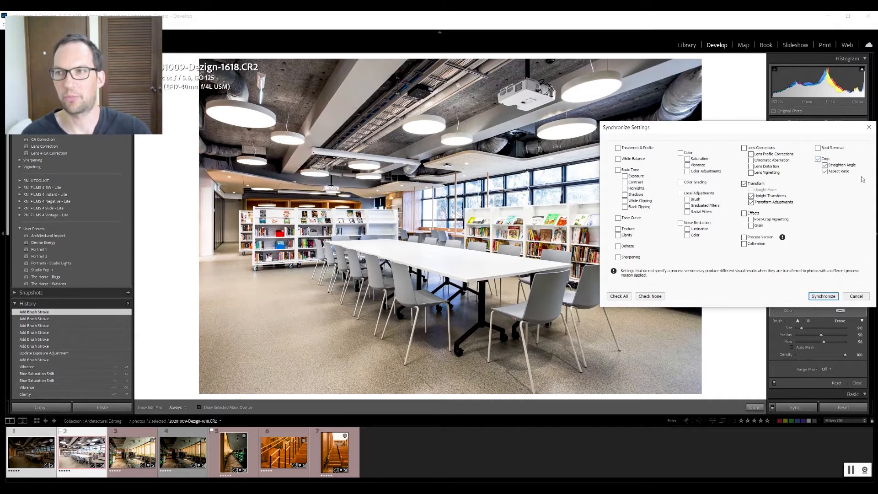
click(822, 297)
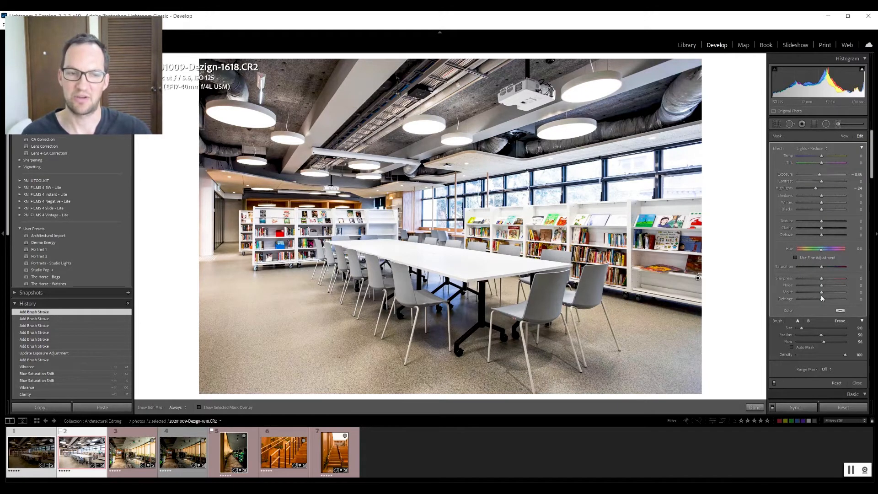
click(14, 449)
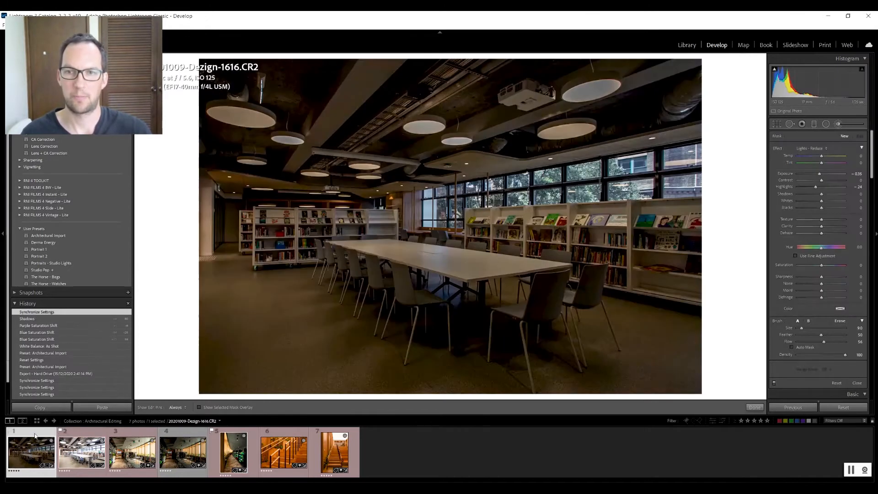
Create a virtual copy of the bright second photo and finish its brush editing.
click(72, 441)
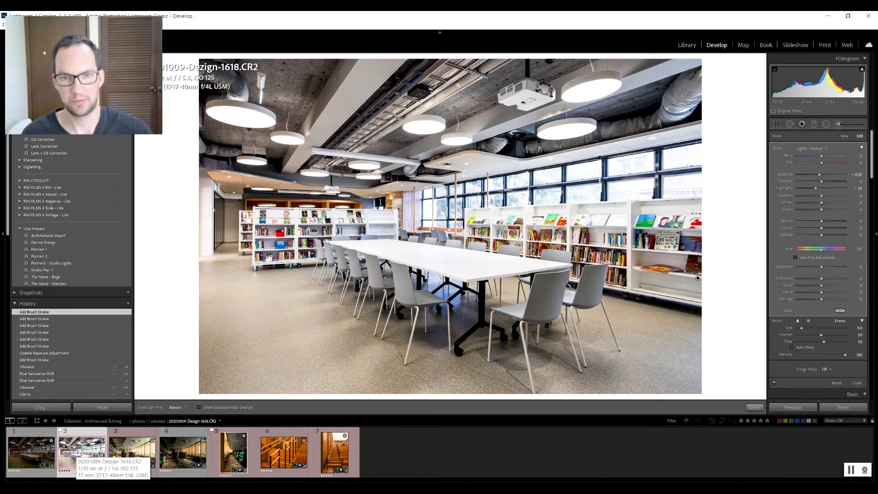
right_click(80, 450)
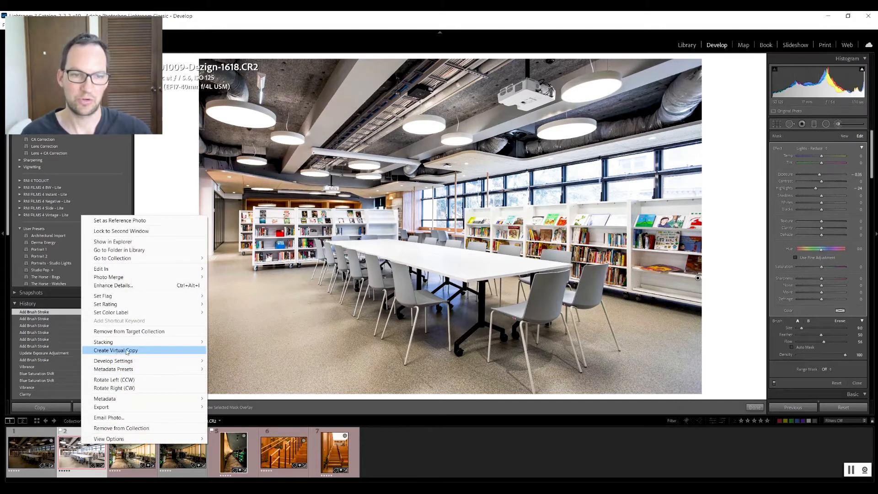
right_click(70, 460)
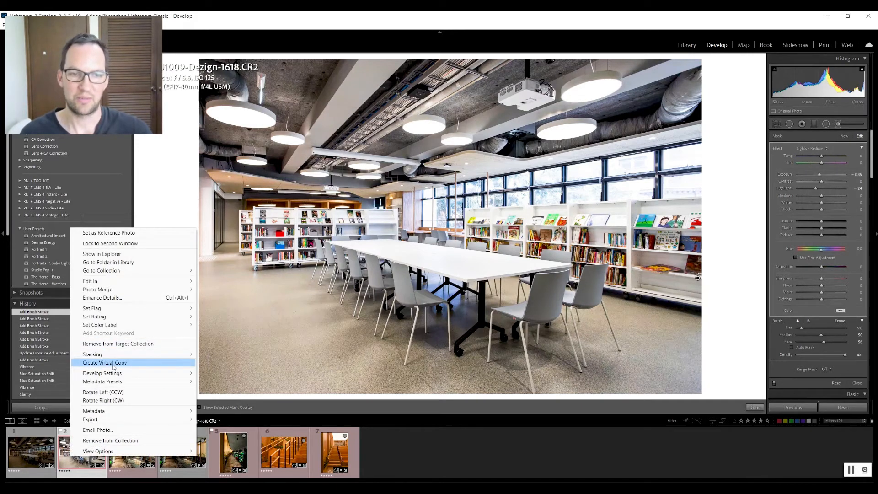
click(113, 364)
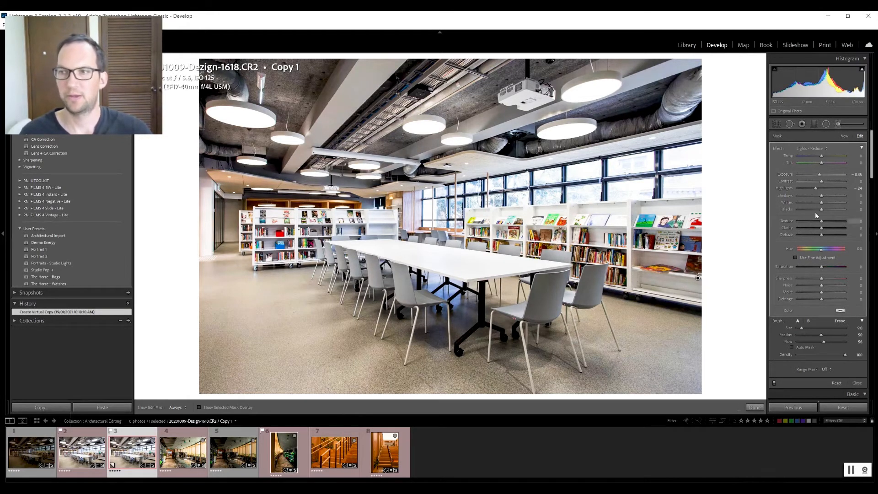
click(754, 407)
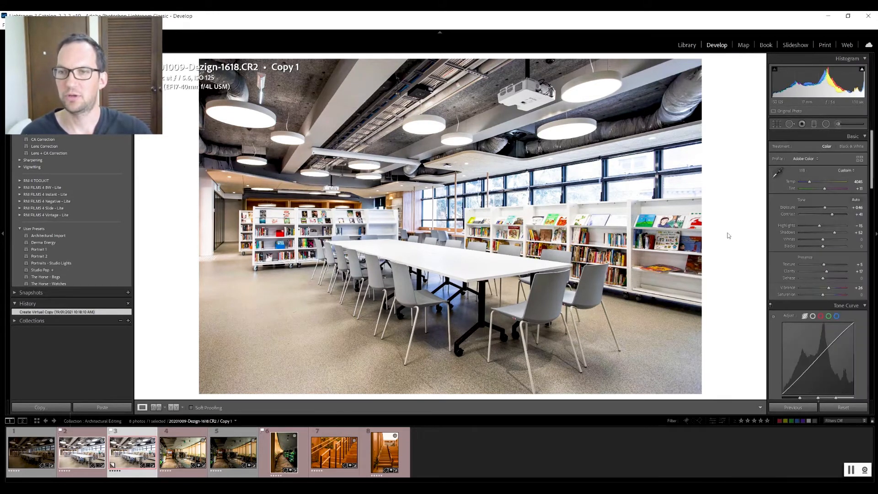
Lower the virtual copy's Highlights to -100 and Exposure to -0.91 to recover the view through the windows.
click(588, 171)
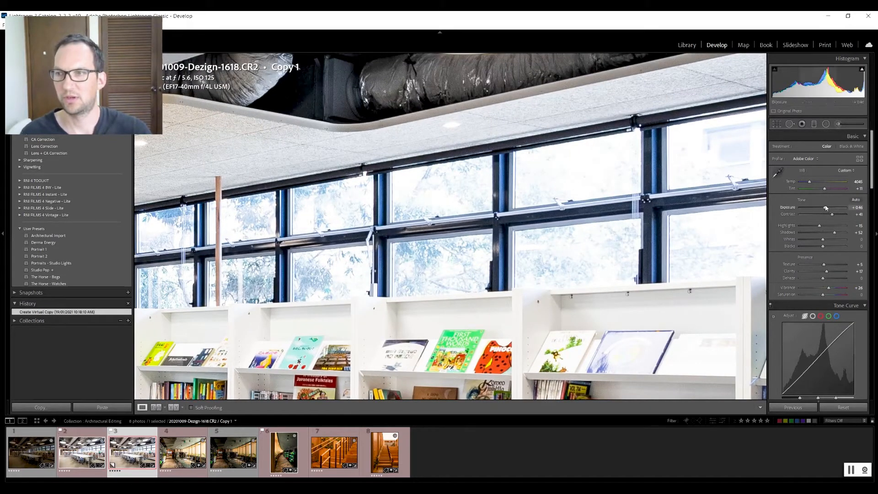
drag(799, 227, 819, 215)
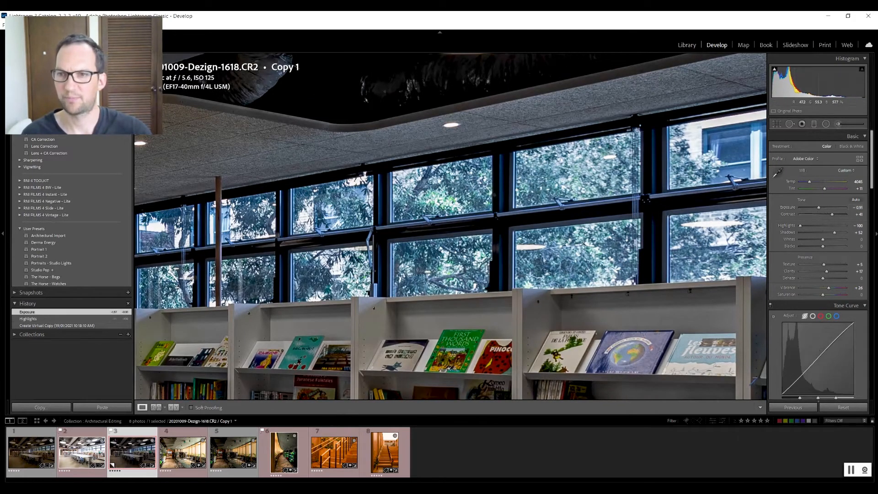
key(z)
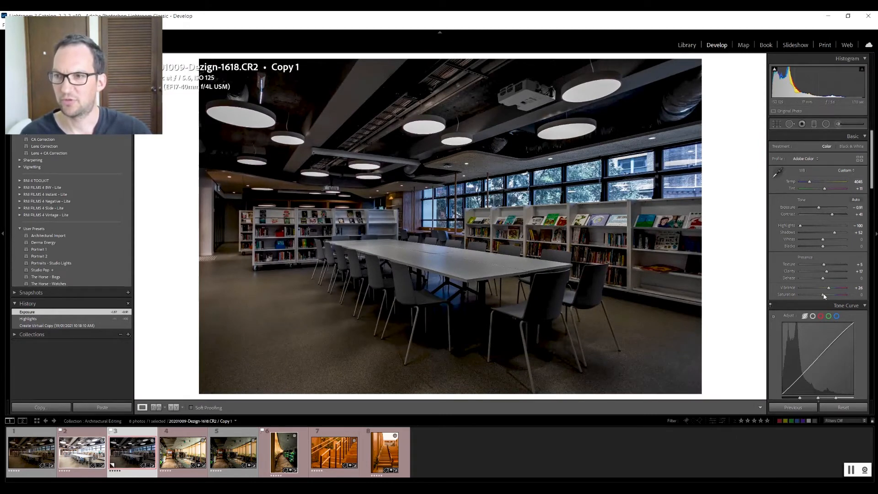
Warm the virtual copy's colour temperature, raising Vibrance to +38 and Shadows to +70.
mouse_move(828, 288)
mouse_down()
mouse_move(838, 289)
mouse_move(834, 296)
mouse_up()
drag(810, 182, 816, 184)
click(542, 197)
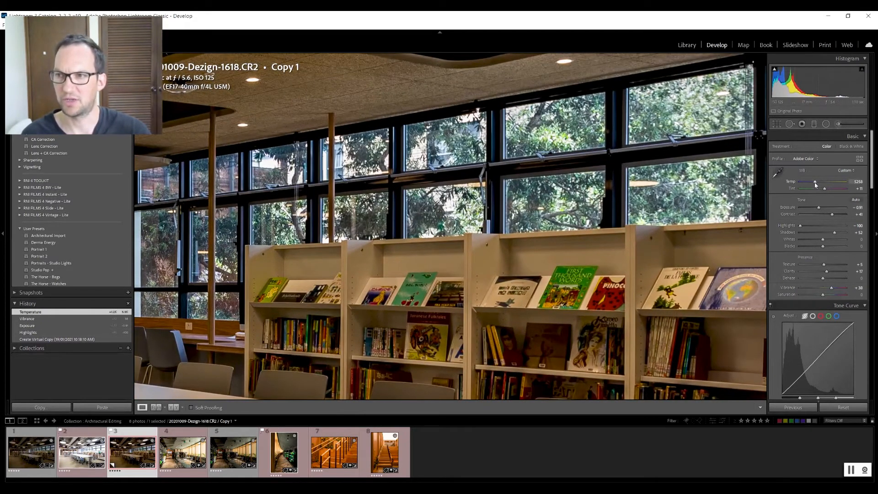
drag(816, 183, 818, 183)
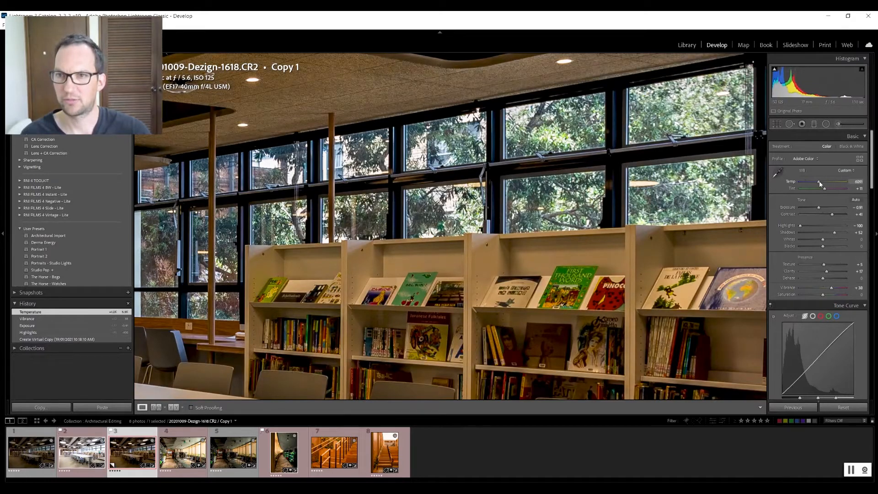
drag(820, 185, 818, 185)
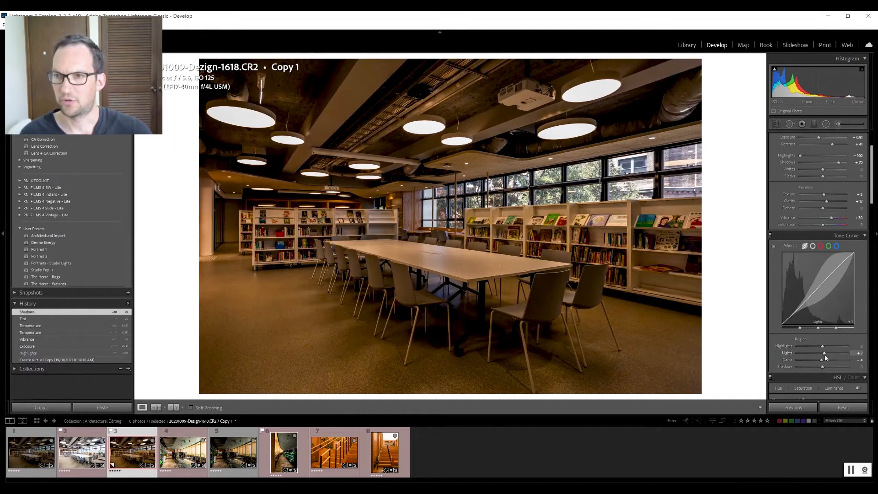
drag(823, 358, 819, 362)
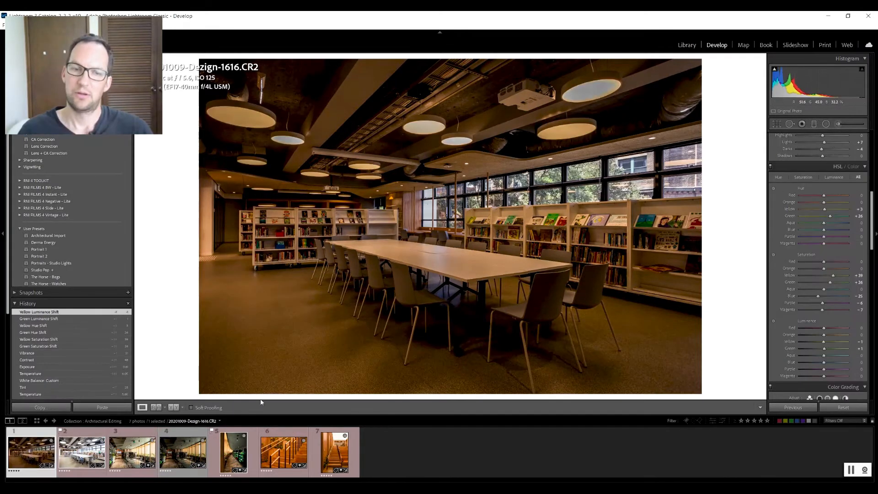
Select the bright second photo together with the dark first photo and open both as layers in Photoshop.
click(82, 449)
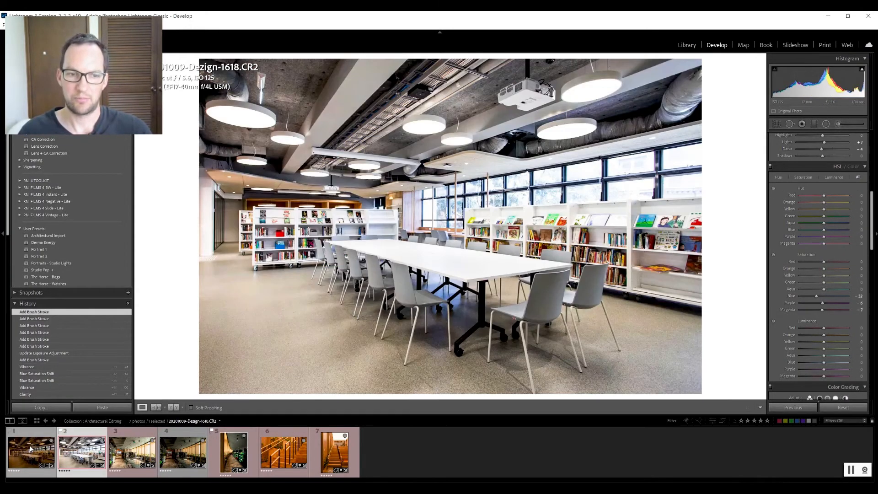
ctrl+click(30, 448)
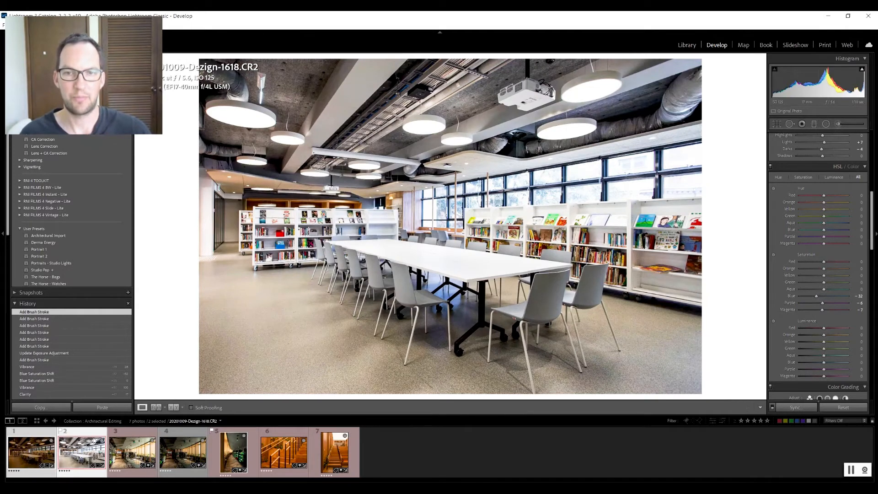
click(59, 26)
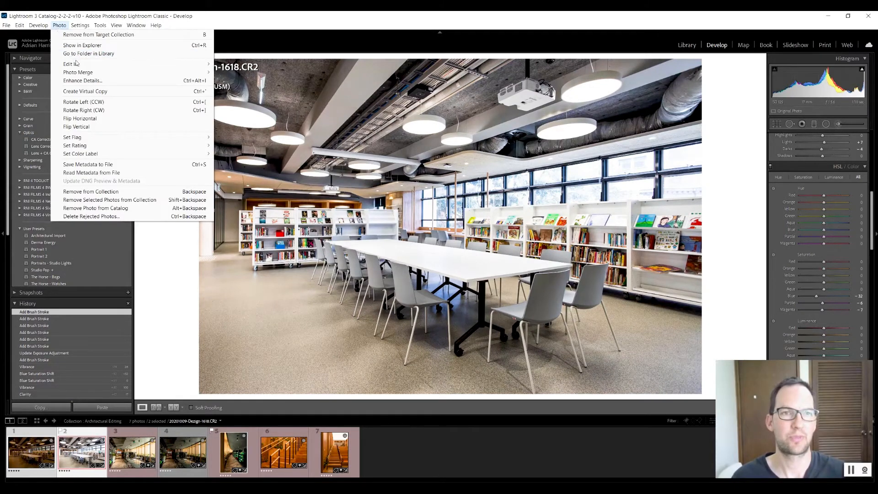
mouse_move(76, 63)
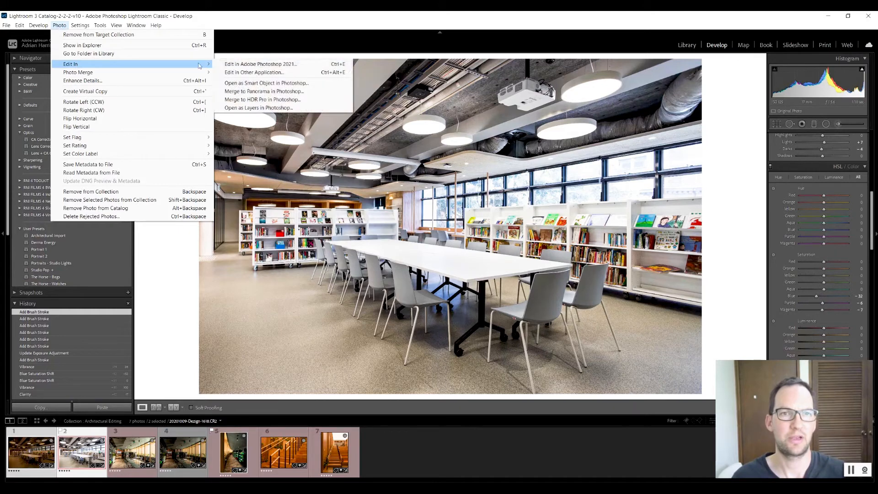
click(279, 108)
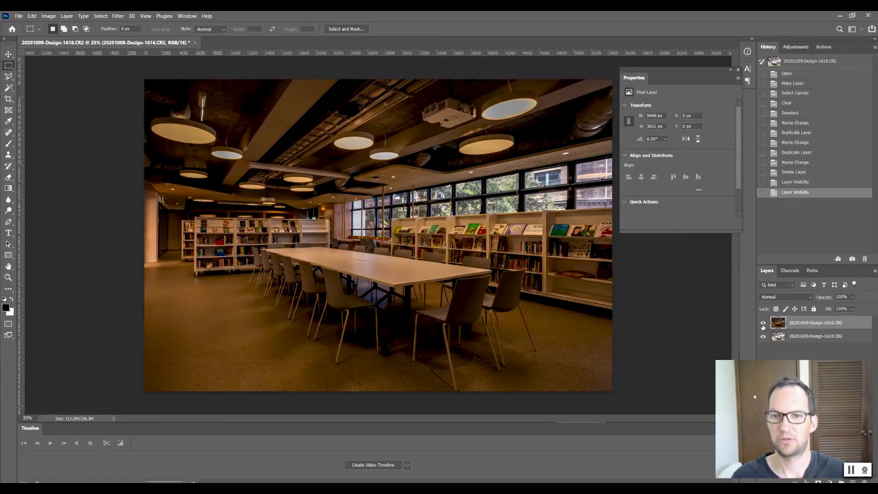
Switch the dark top layer's visibility off and on repeatedly to check its alignment with the bright layer below.
click(762, 323)
click(763, 323)
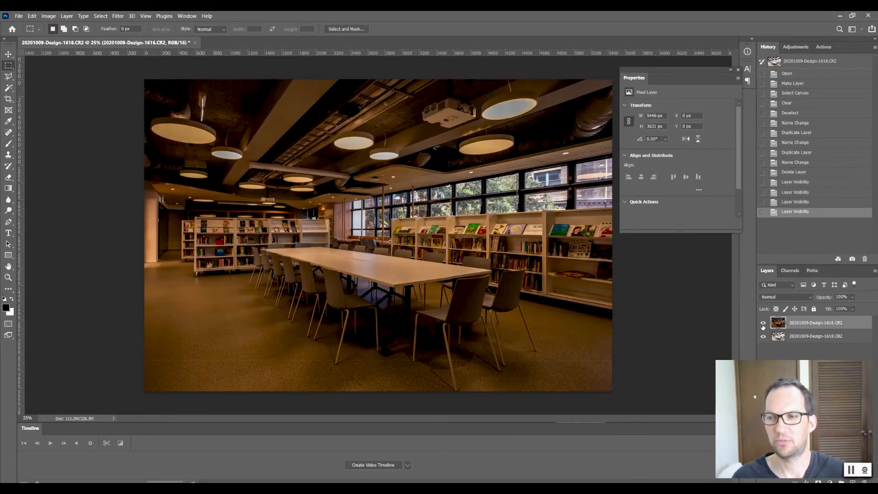
click(763, 323)
double_click(762, 323)
click(763, 324)
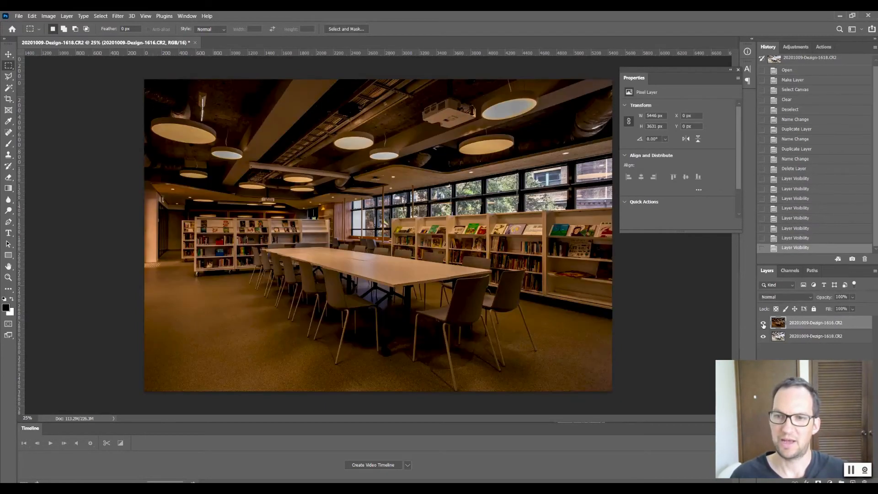
click(763, 324)
click(763, 324)
click(763, 324)
click(763, 323)
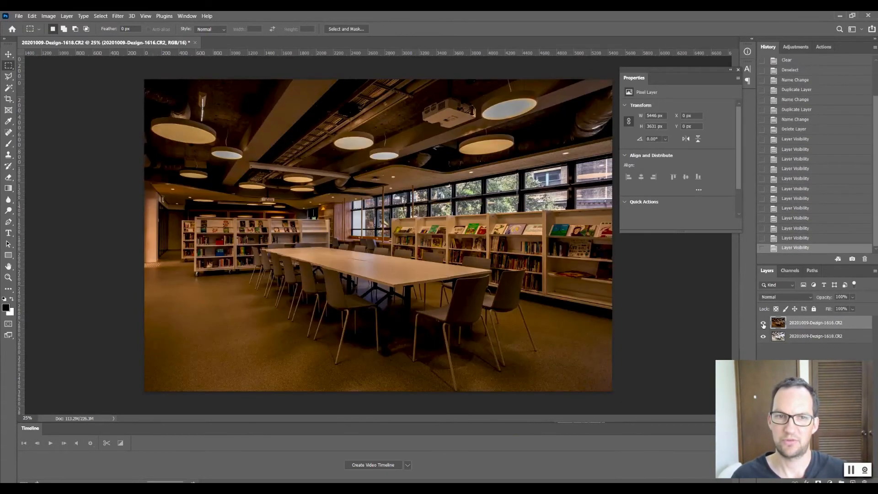
click(763, 324)
click(764, 324)
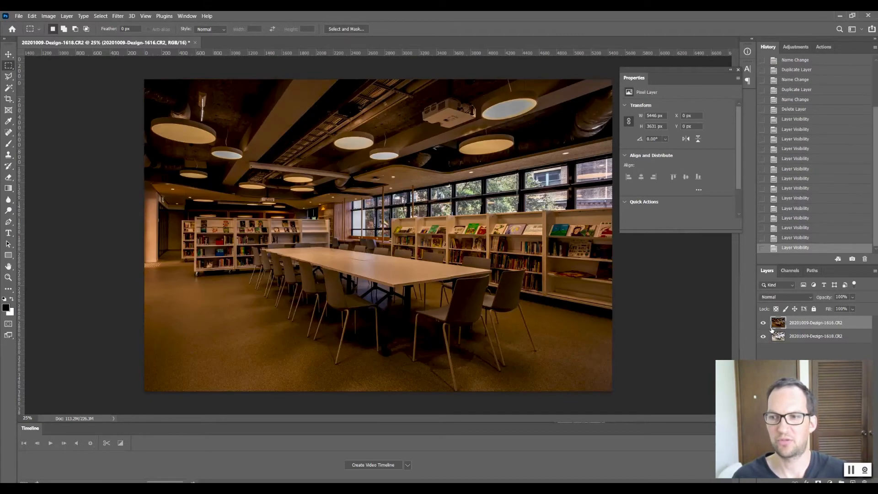
Move the dark top layer 24 px sideways and 4 px down, compare its misalignment with the bright layer, and revert the move.
click(8, 55)
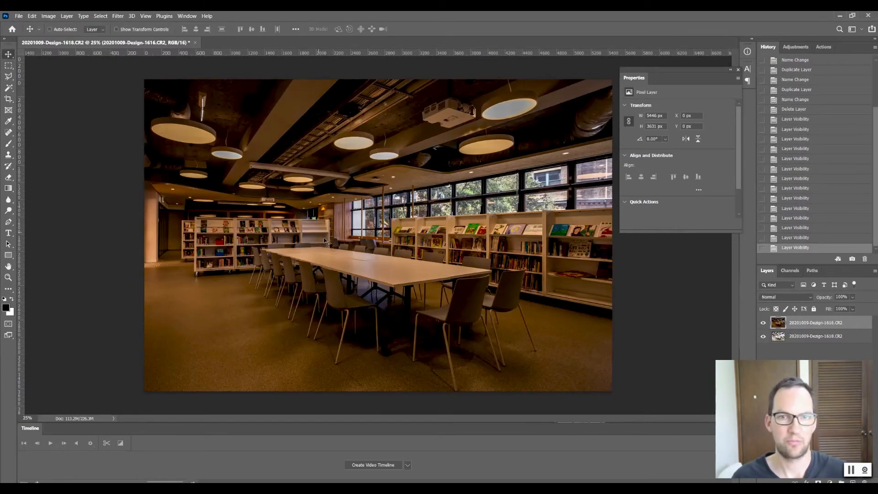
drag(326, 241, 328, 241)
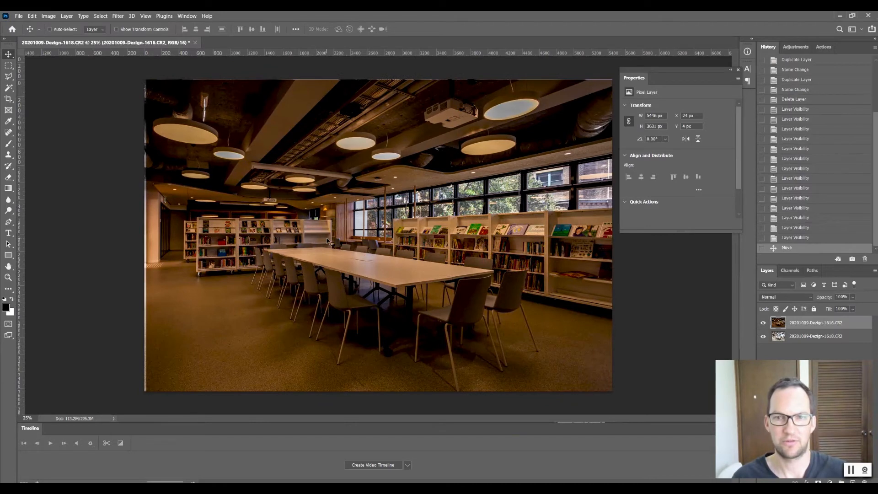
click(763, 323)
click(763, 324)
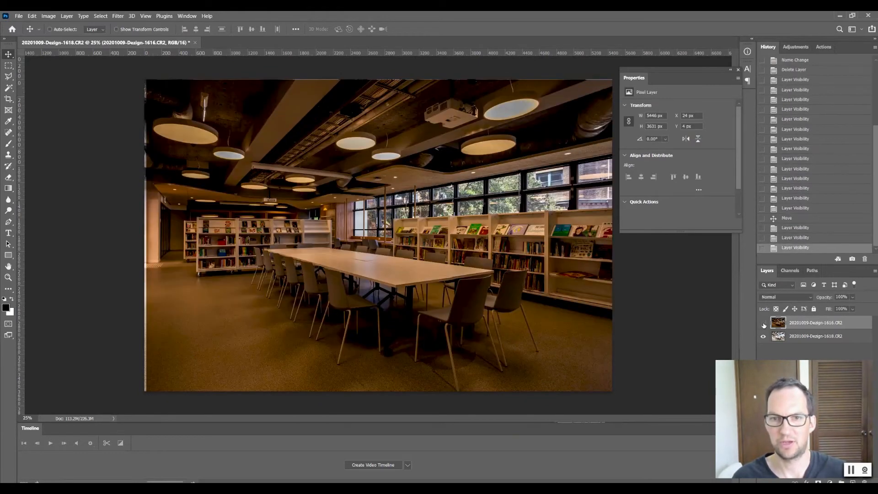
click(763, 324)
click(763, 323)
click(763, 323)
click(763, 323)
click(763, 324)
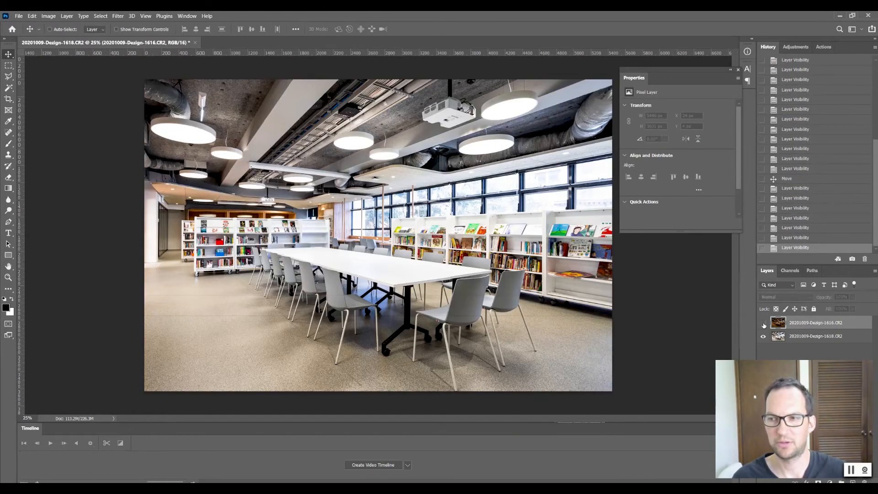
click(785, 178)
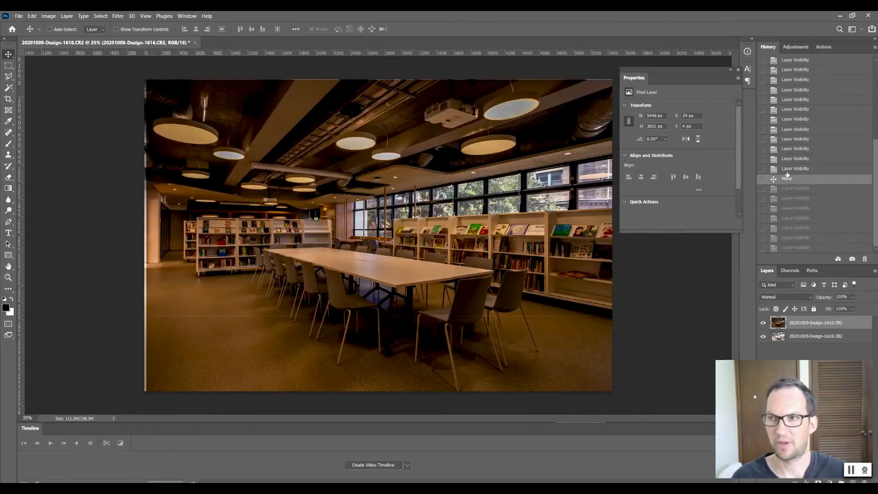
click(789, 169)
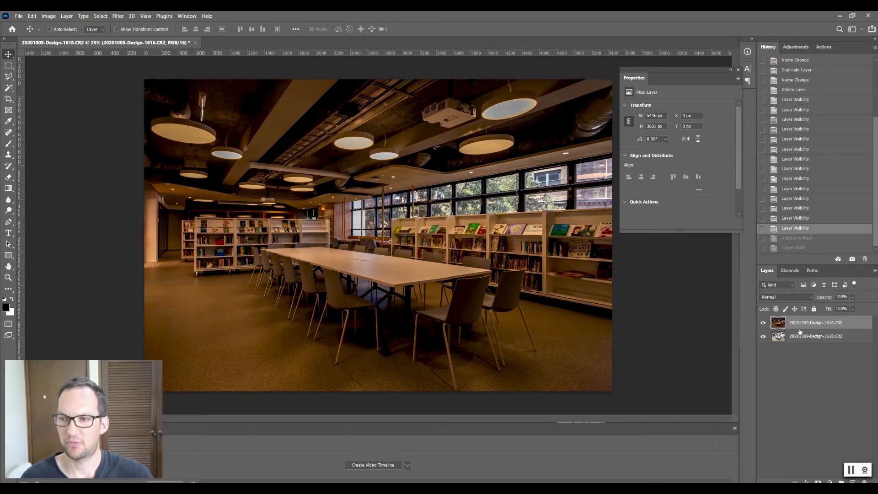
Place the bright 1618 layer above the dark 1616 layer and add a white layer mask to it.
drag(797, 337, 802, 322)
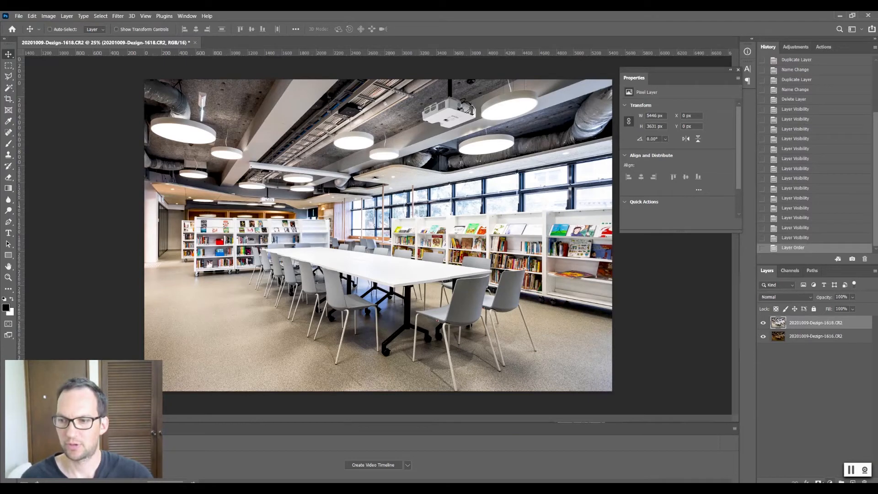
click(818, 482)
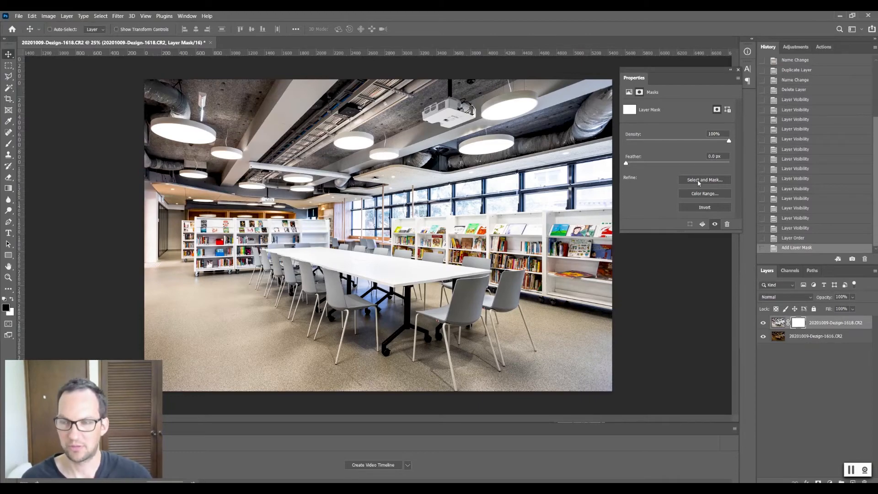
Outline the window strip above the bookshelves with the Polygonal Lasso at 1 px feather, from the far pole to the photo's edge.
click(738, 71)
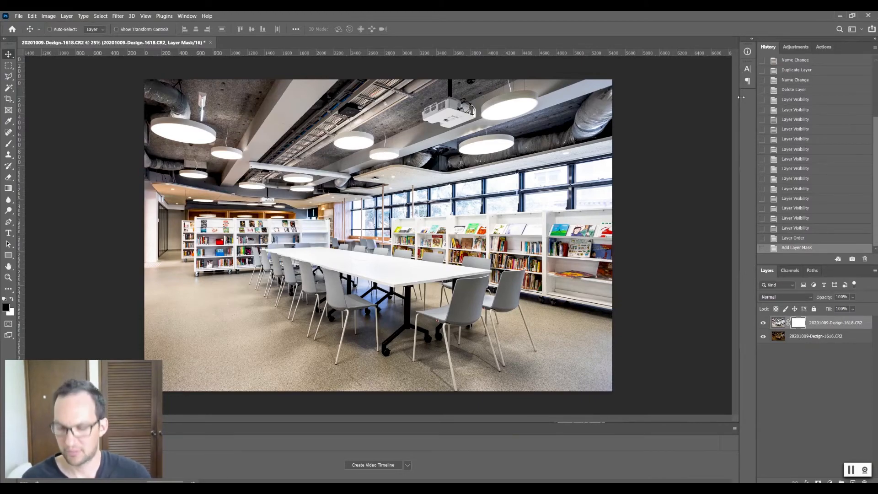
key(ctrl+plus)
key(ctrl+plus)
key(ctrl+plus)
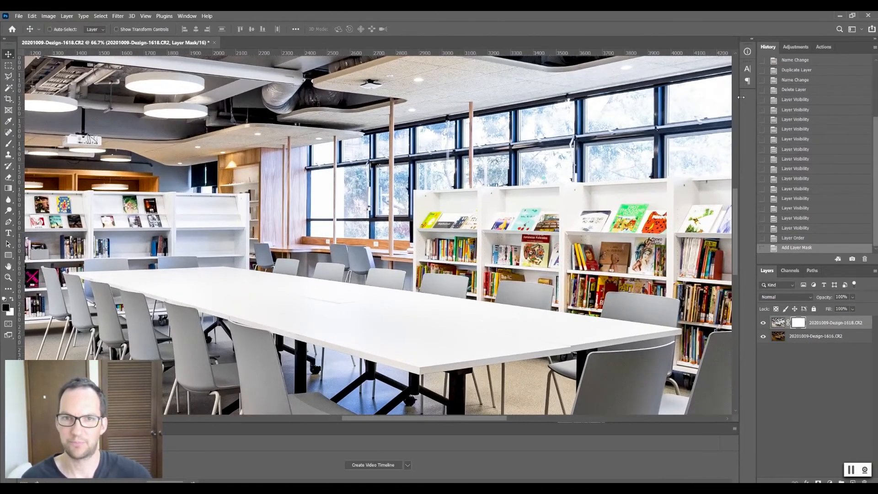
key(ctrl+minus)
key(l)
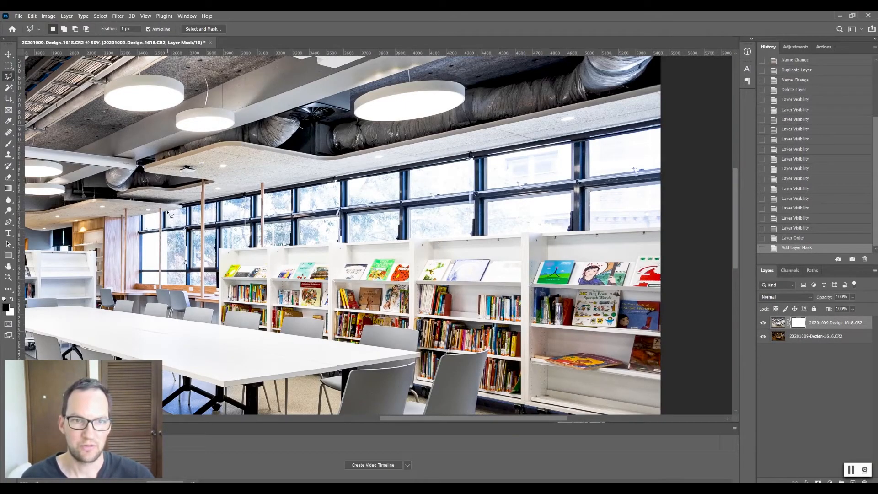
click(166, 213)
click(167, 284)
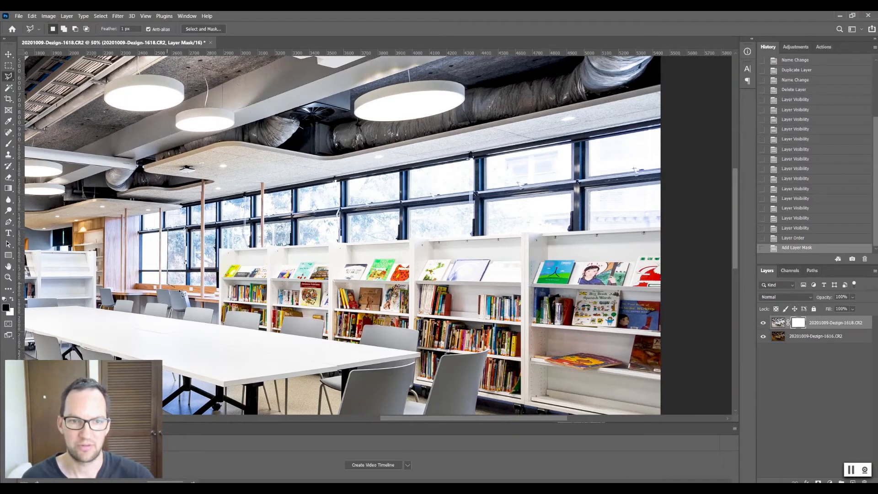
click(218, 287)
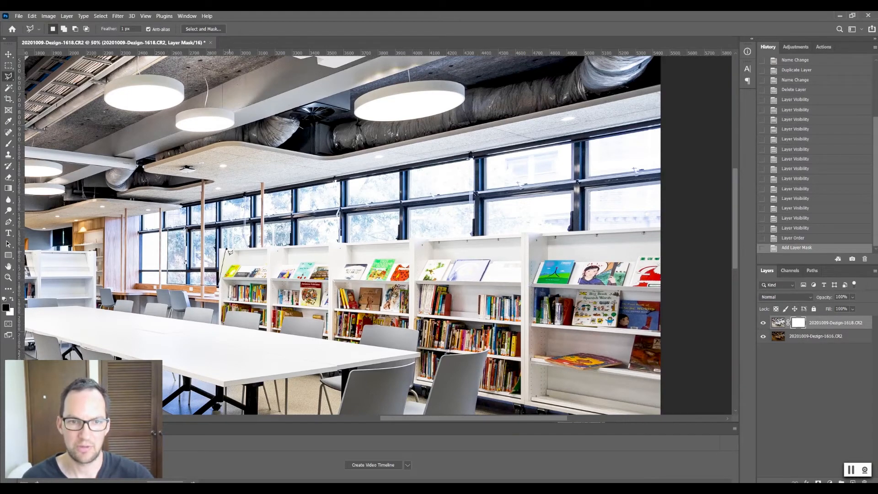
click(219, 249)
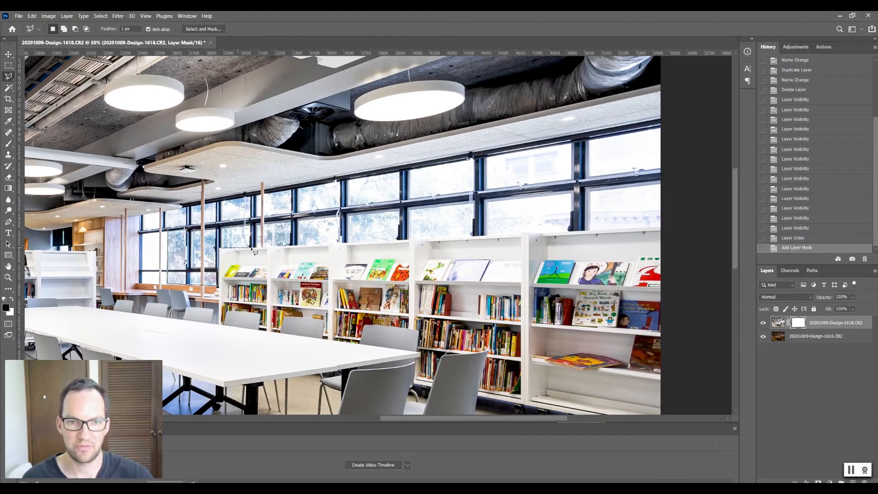
click(662, 227)
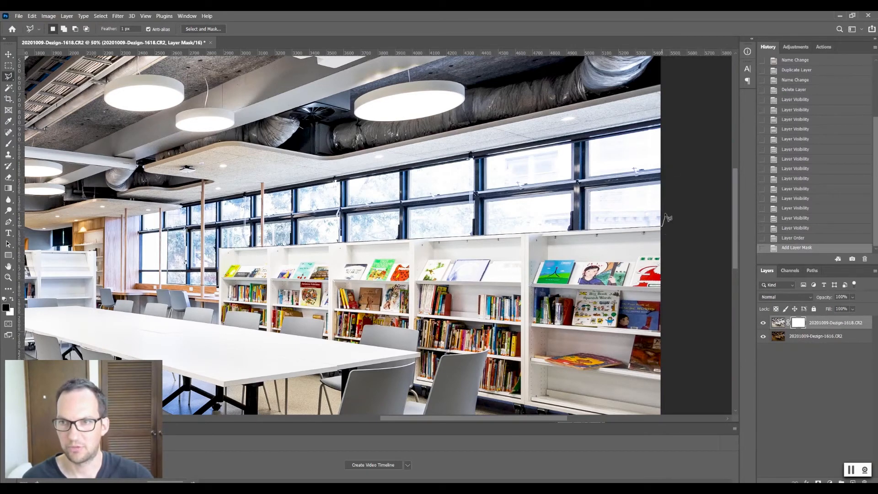
click(662, 128)
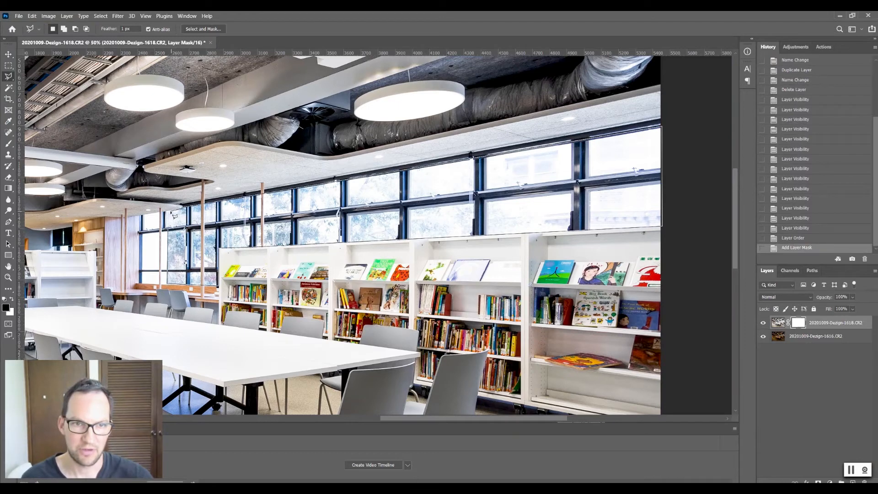
click(168, 215)
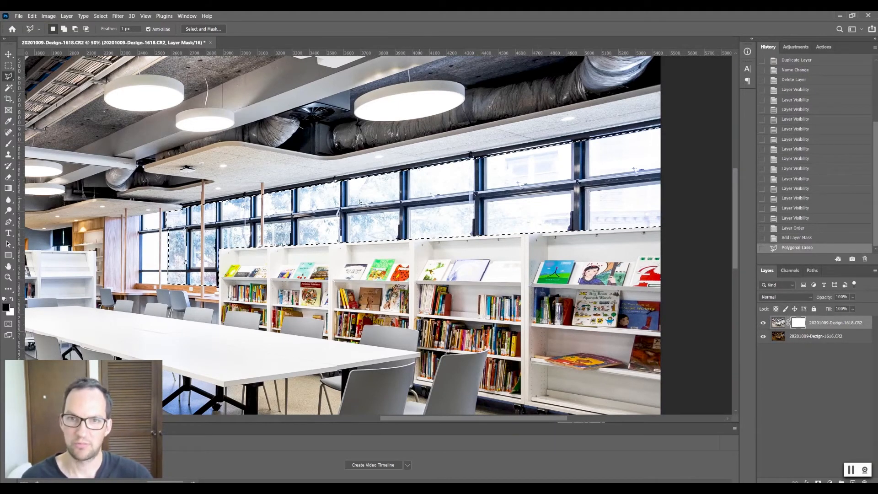
Clear the selected window area on the bright layer's mask and brush over it with black at 10% opacity.
key(Delete)
key(Delete)
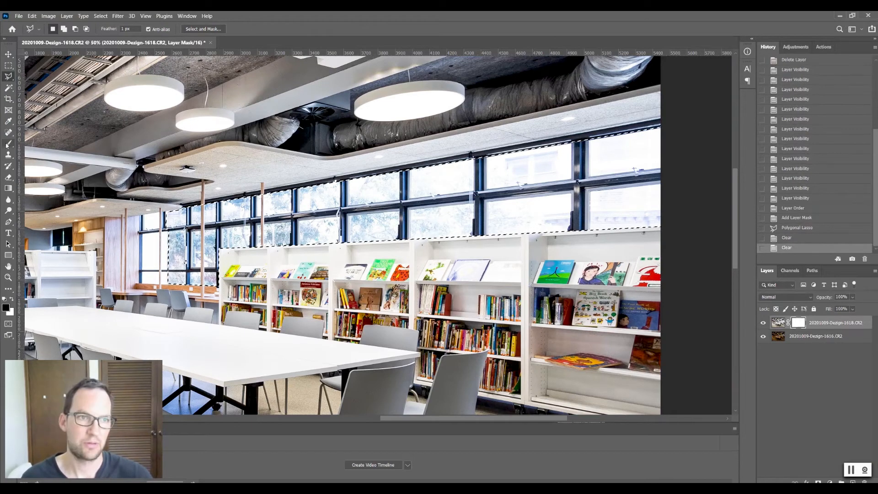
click(8, 144)
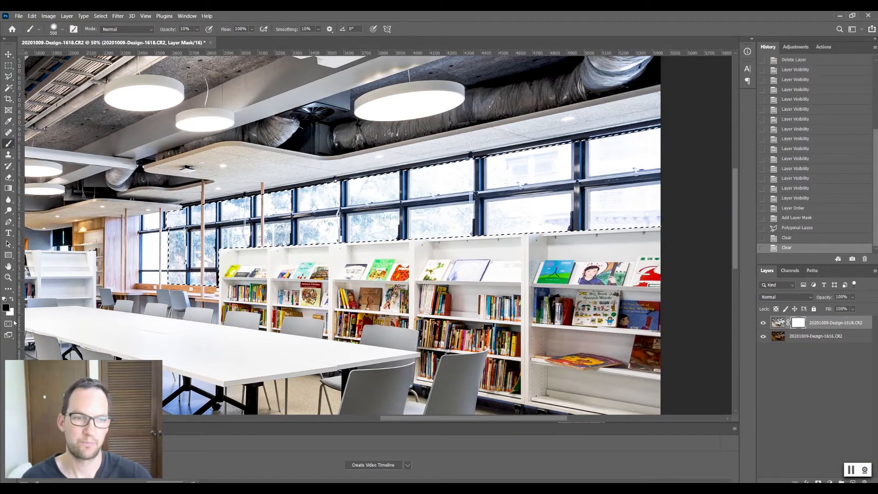
drag(414, 228, 192, 259)
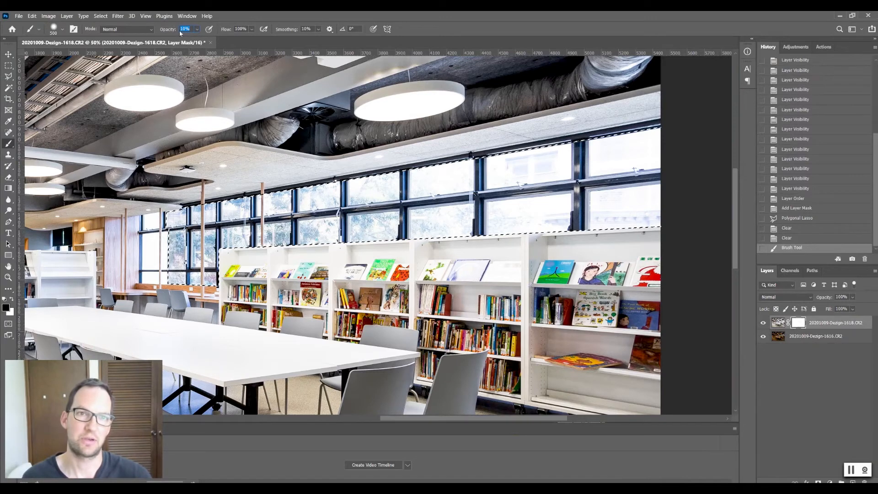
Raise the brush opacity to 50% and finally 100%, paint the selected windows black on the mask, and deselect.
text(0)
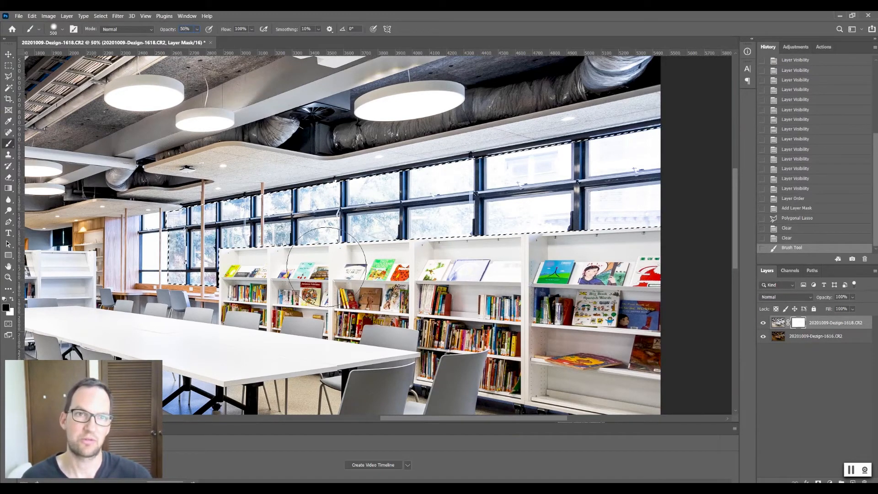
drag(375, 223, 375, 220)
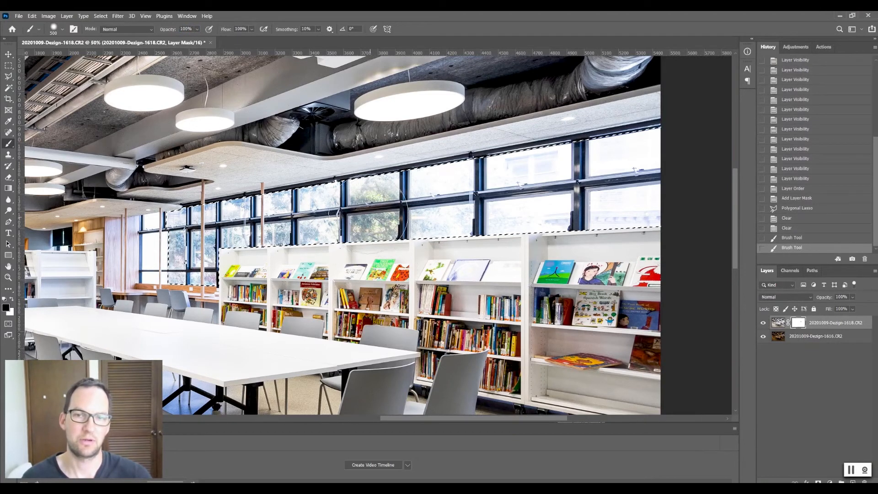
mouse_move(190, 217)
mouse_down()
mouse_move(539, 187)
mouse_move(640, 196)
mouse_move(654, 166)
mouse_move(618, 141)
mouse_up()
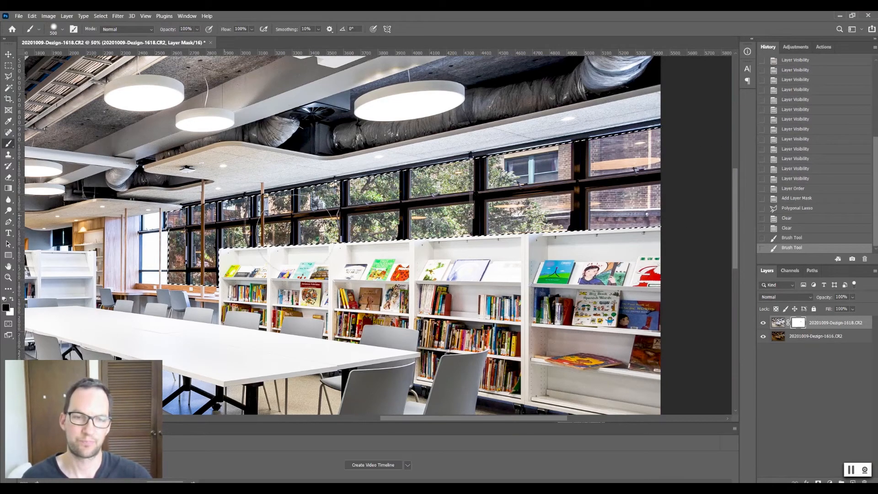
key(ctrl+d)
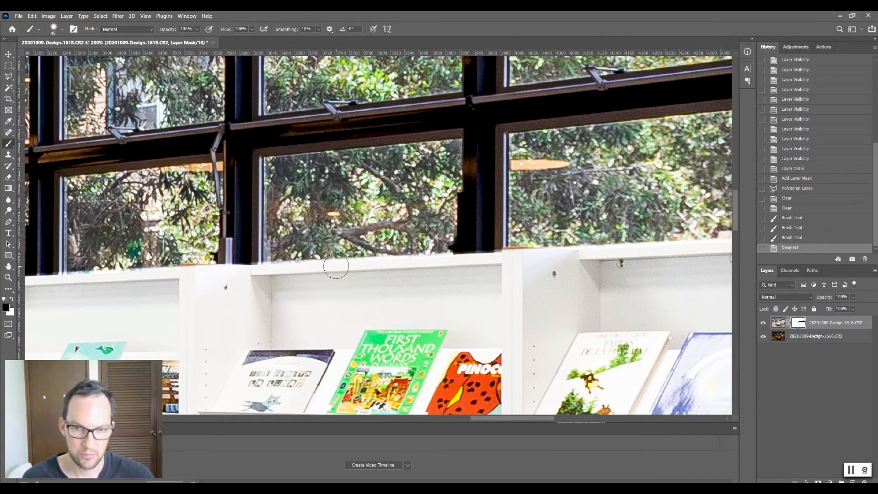
Examine the mask edges along the shelf tops, ceiling line, wooden poles and far windows at 400% zoom.
key(ctrl+plus)
key(ctrl+plus)
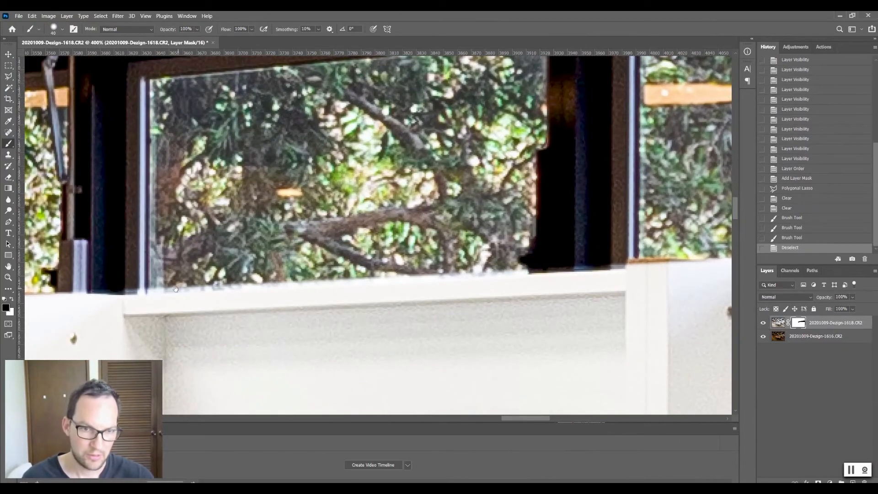
drag(103, 292, 747, 309)
drag(359, 224, 600, 231)
drag(191, 375, 402, 264)
drag(336, 87, 321, 274)
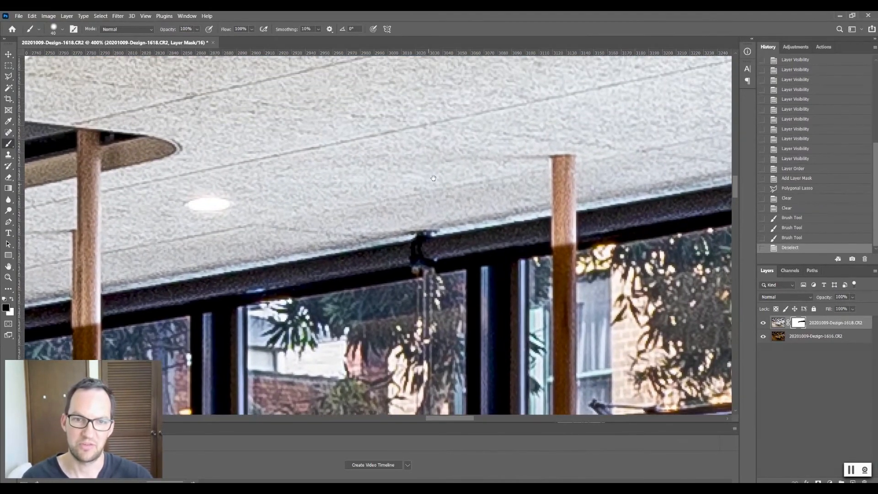
drag(434, 178, 572, 69)
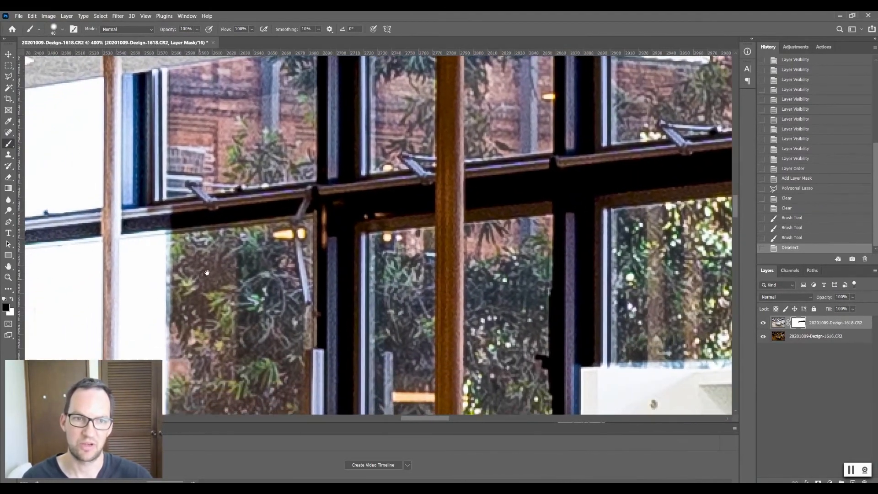
drag(201, 279, 414, 175)
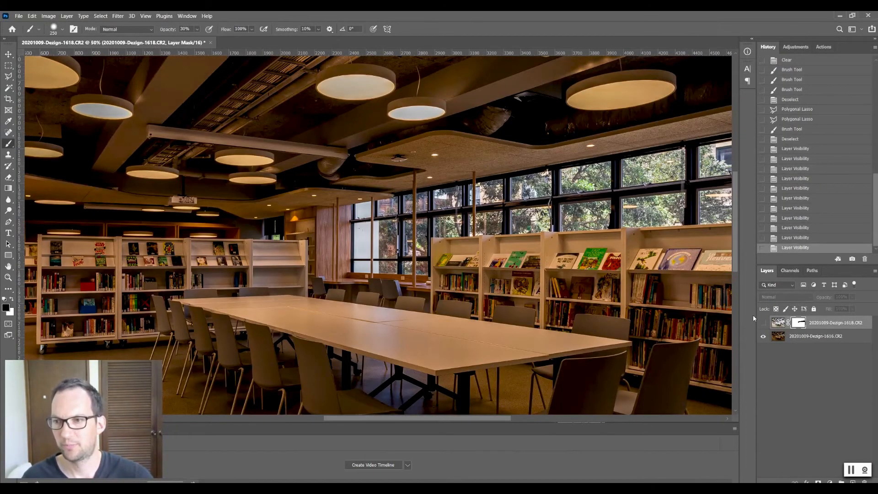
Show the bright 1618 layer again and outline the darkened section of the wooden pole beside the first bookshelf with the Polygonal Lasso.
click(762, 323)
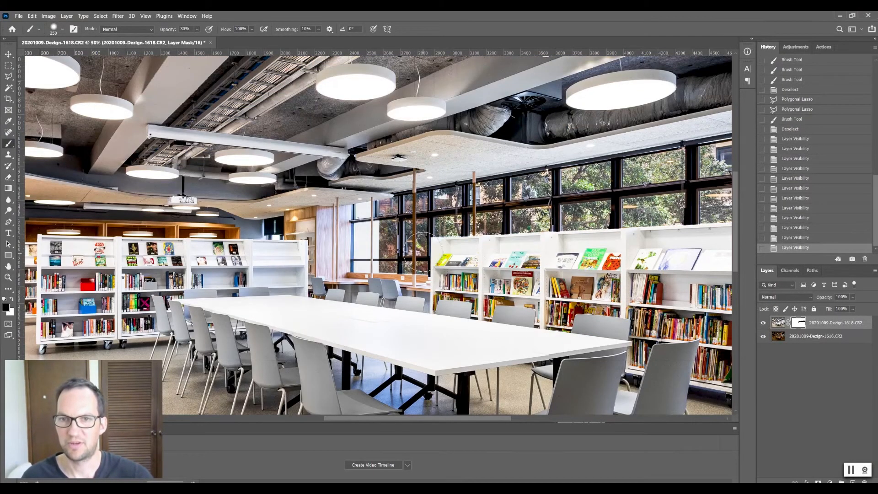
key(ctrl+plus)
key(ctrl+plus)
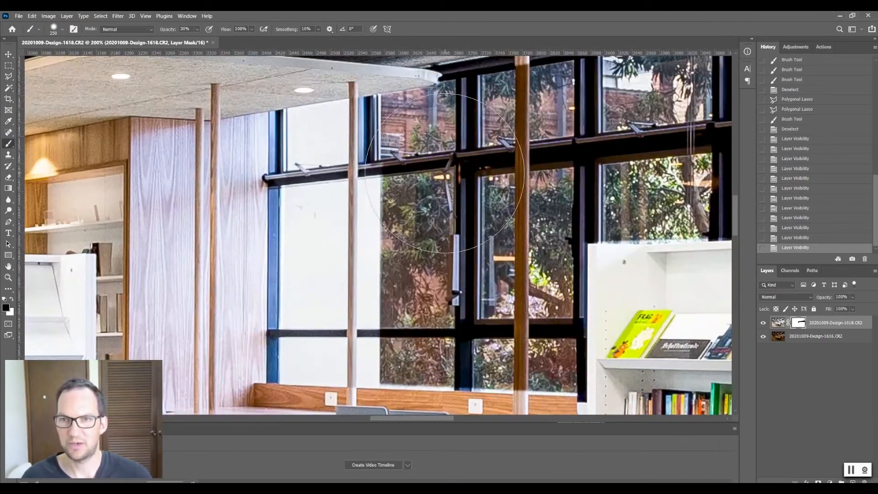
drag(541, 184, 353, 192)
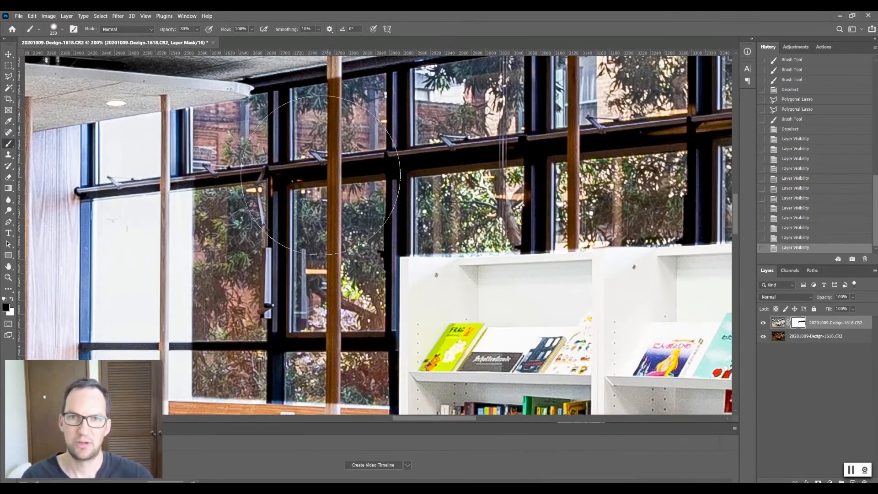
key(l)
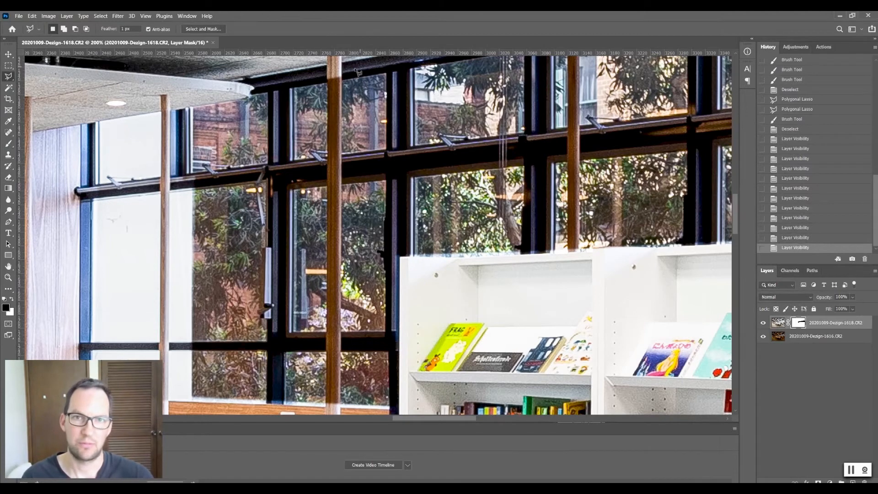
click(327, 75)
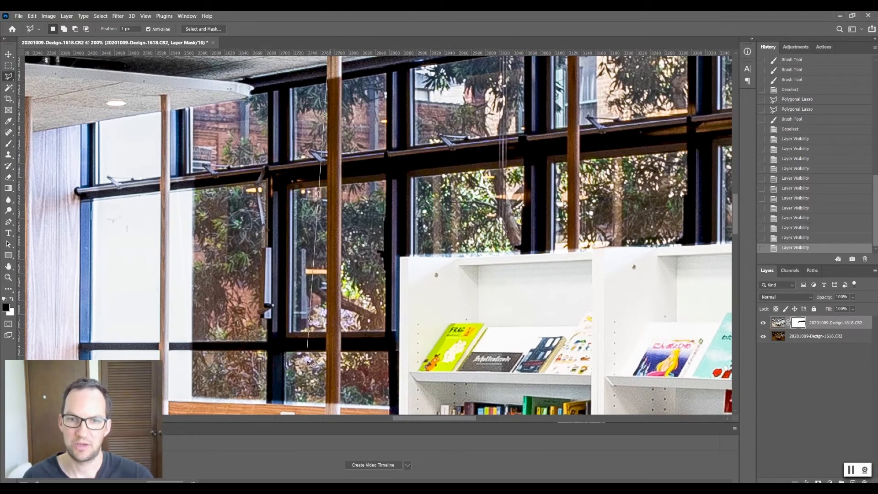
click(340, 407)
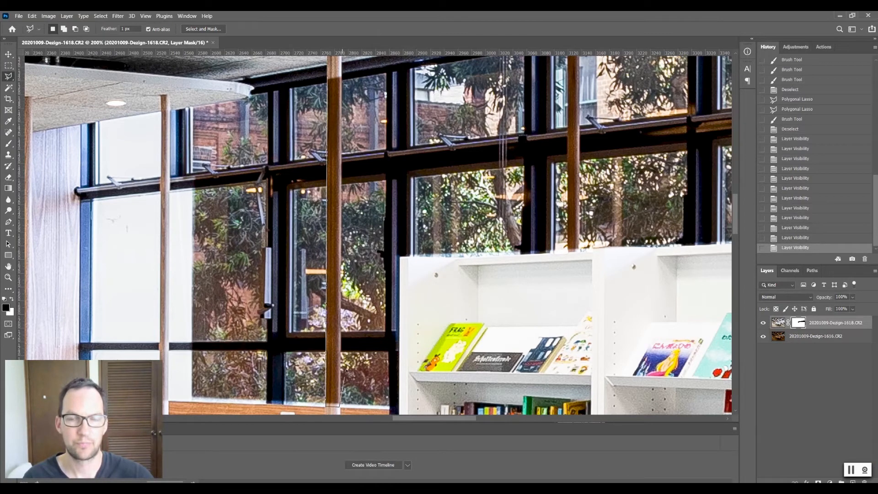
click(342, 74)
click(328, 75)
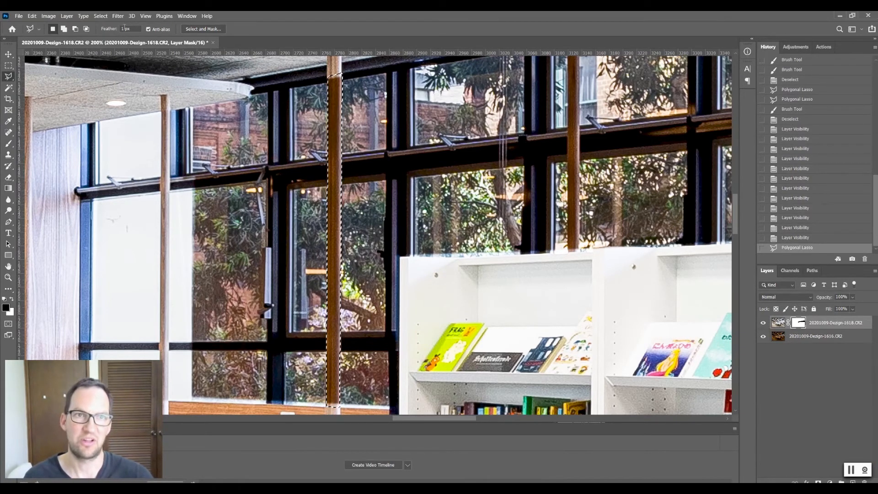
Add the darkened section of the second wooden pole, down to the bookshelf top, to the Polygonal Lasso selection.
scroll(633, 157, up, 3)
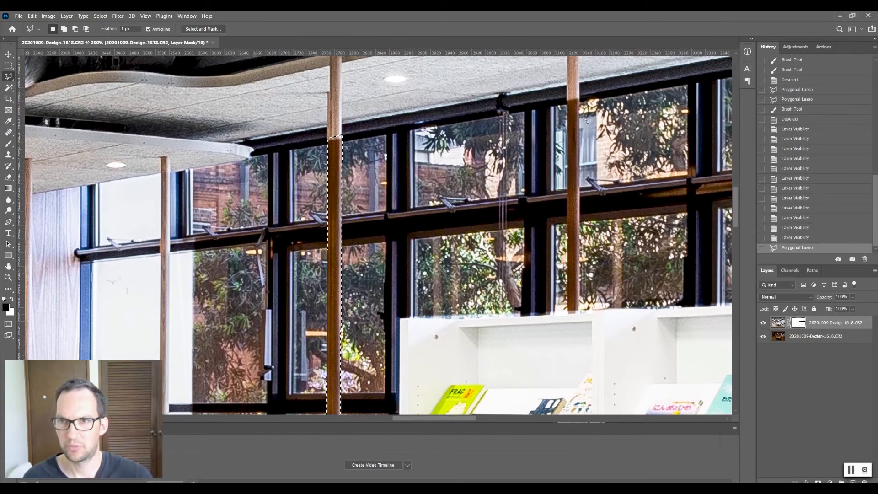
shift+click(580, 98)
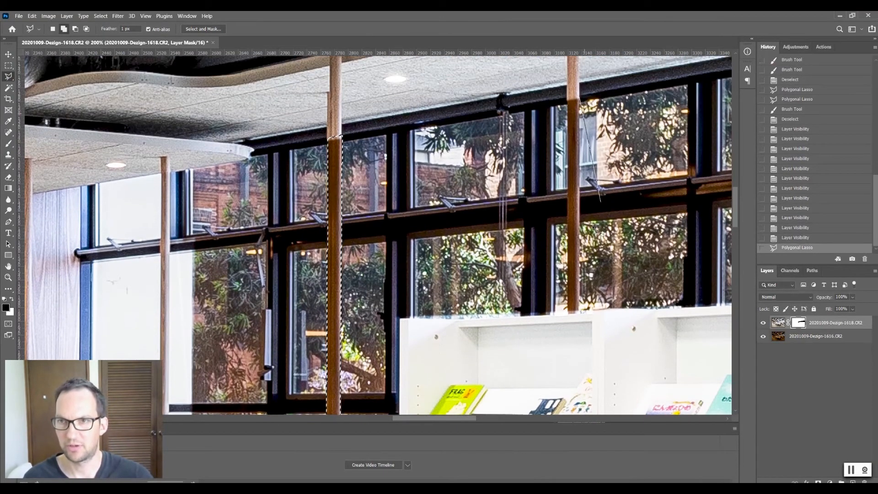
click(580, 314)
click(569, 315)
scroll(568, 119, up, 1)
click(568, 122)
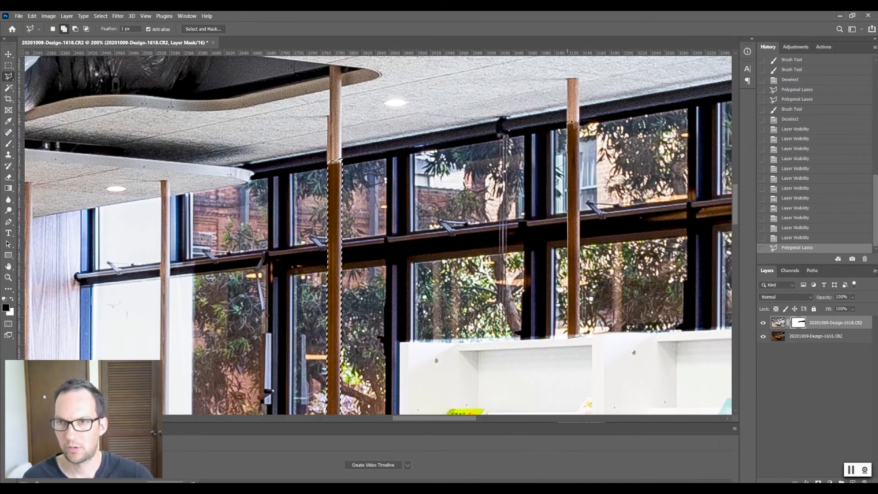
click(580, 121)
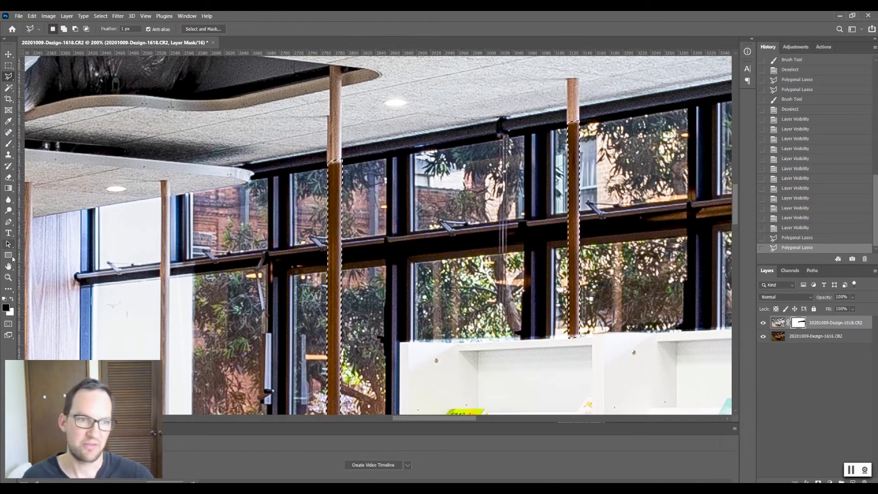
Paint the selected sections of both wooden poles white on the mask with a 70 px brush at 100% opacity, and deselect.
click(11, 299)
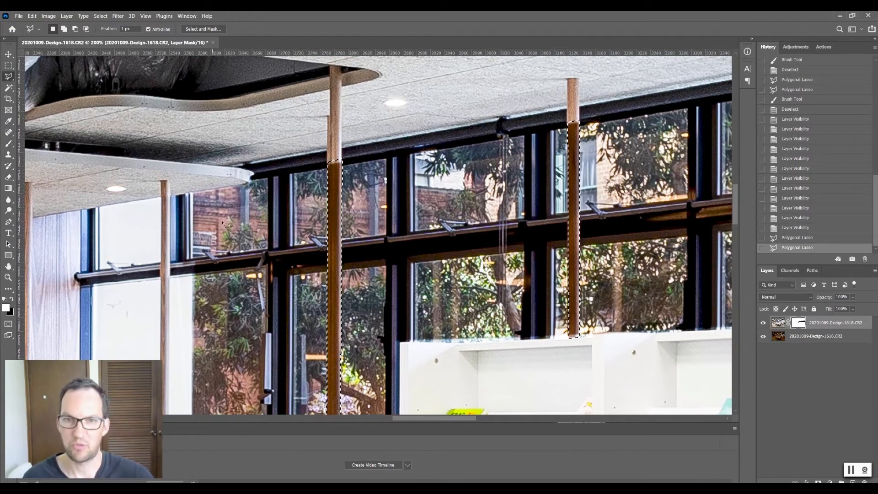
key(ctrl+minus)
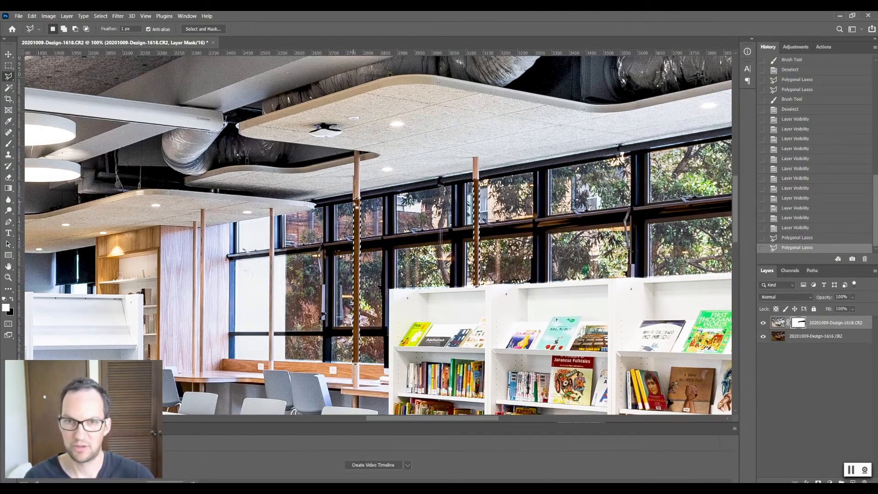
key(b)
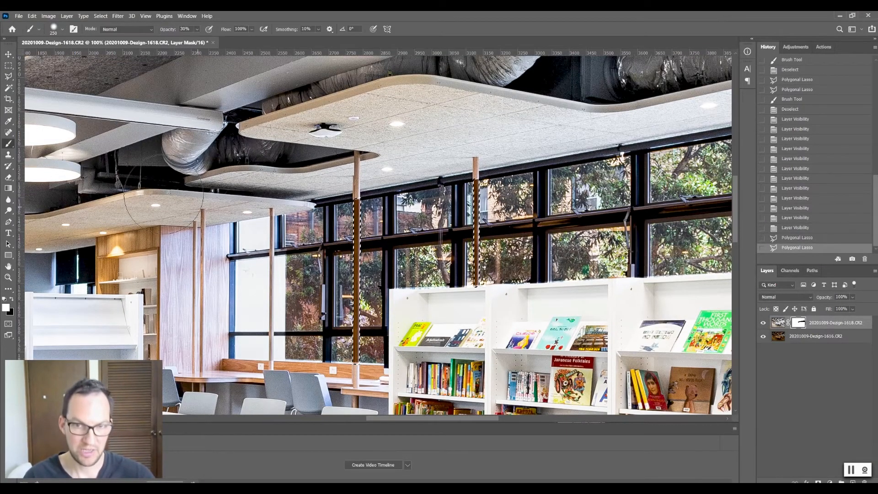
key(bracketleft)
key(bracketleft)
key(bracketleft)
key(bracketleft)
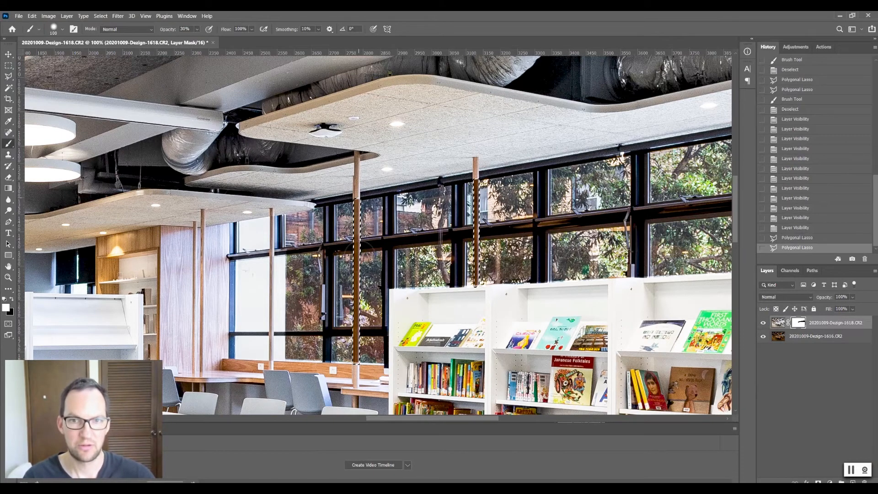
mouse_move(354, 182)
mouse_down()
mouse_move(352, 363)
mouse_move(348, 183)
mouse_up()
key(bracketleft)
key(bracketleft)
key(bracketleft)
key(0)
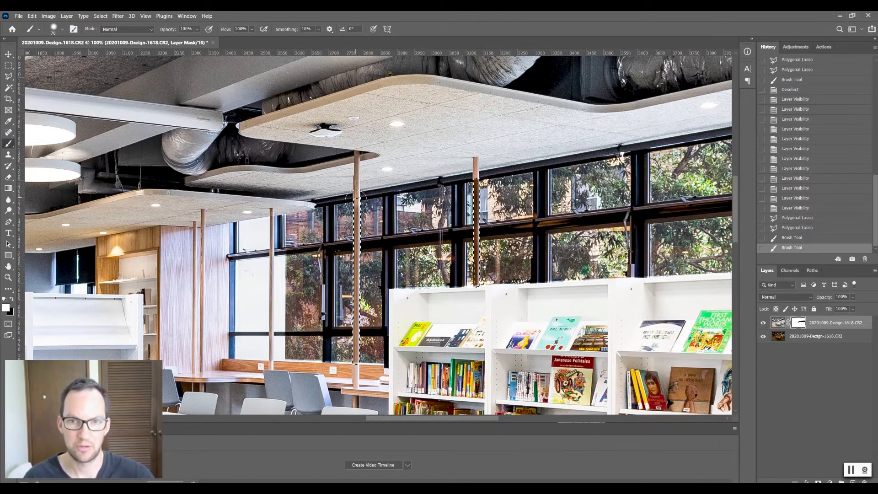
drag(476, 179, 477, 274)
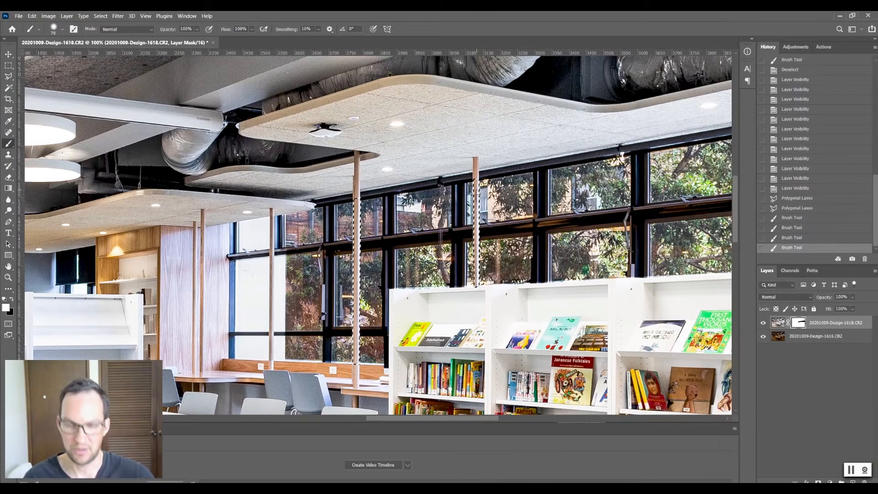
key(ctrl+d)
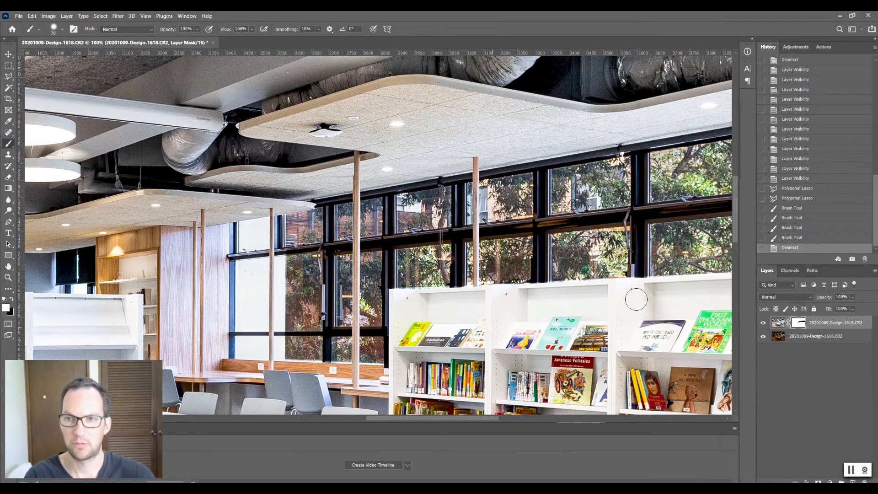
Try to brighten the dark horizontal window frame by painting freehand on the mask with a 60 px white brush, and undo the stroke.
key([)
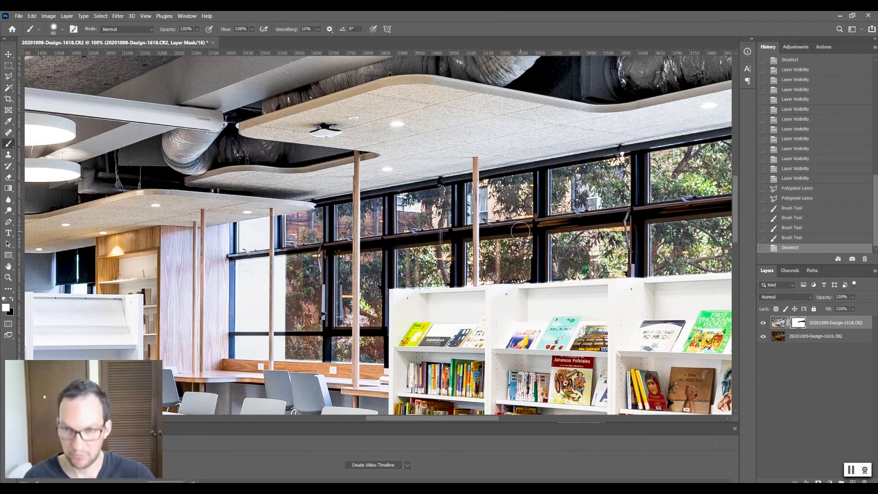
drag(493, 231, 718, 207)
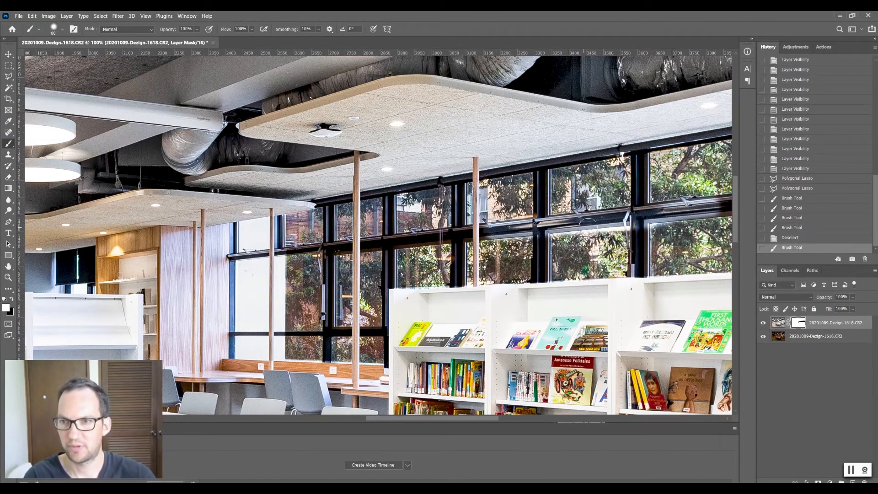
key(ctrl+z)
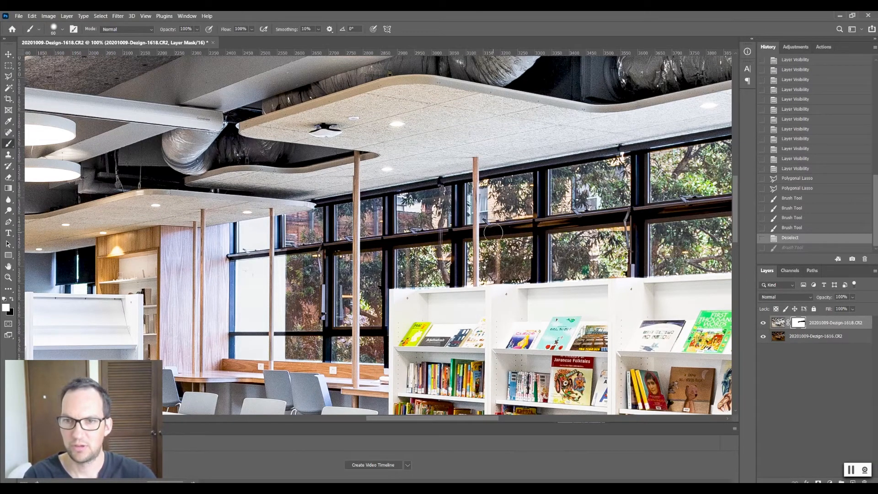
click(7, 77)
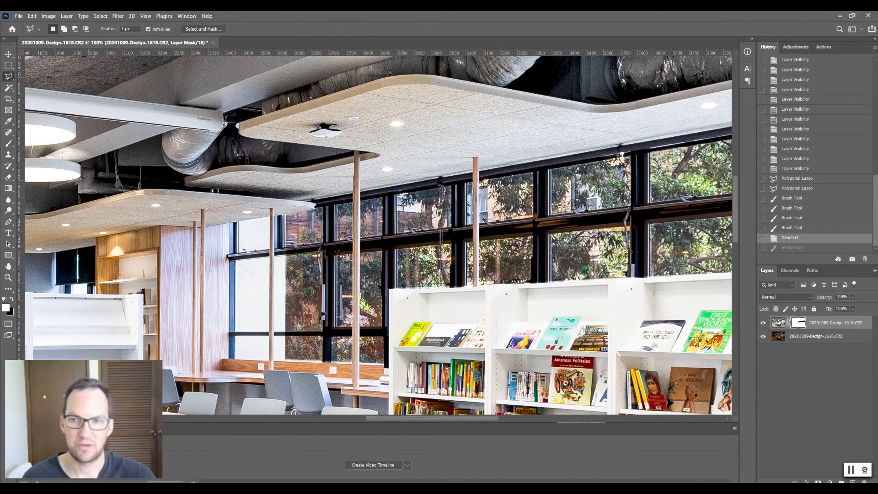
click(533, 238)
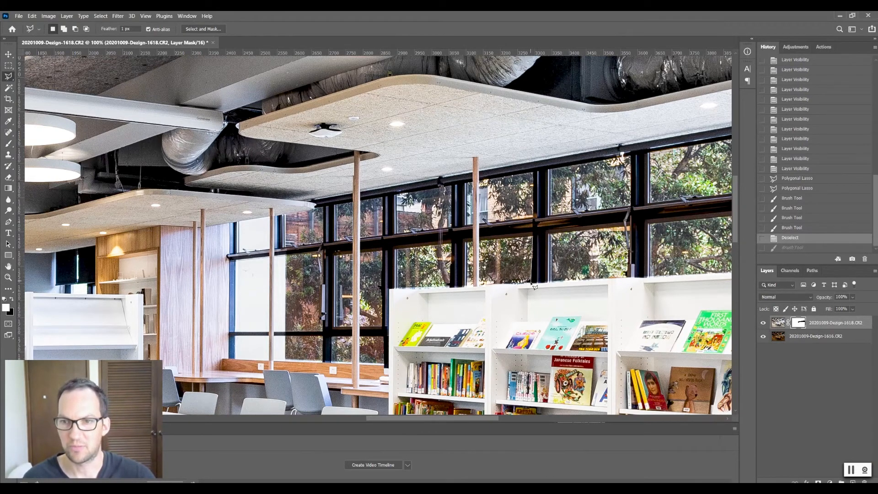
click(531, 283)
click(481, 284)
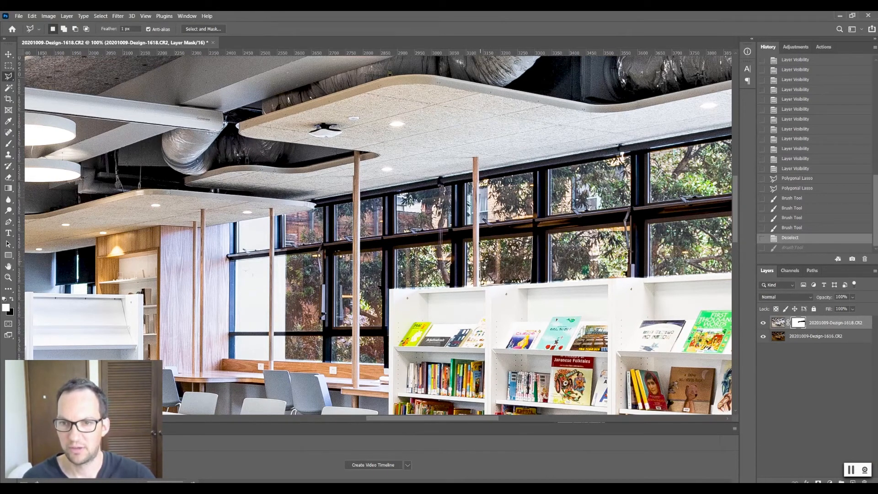
click(480, 242)
click(532, 236)
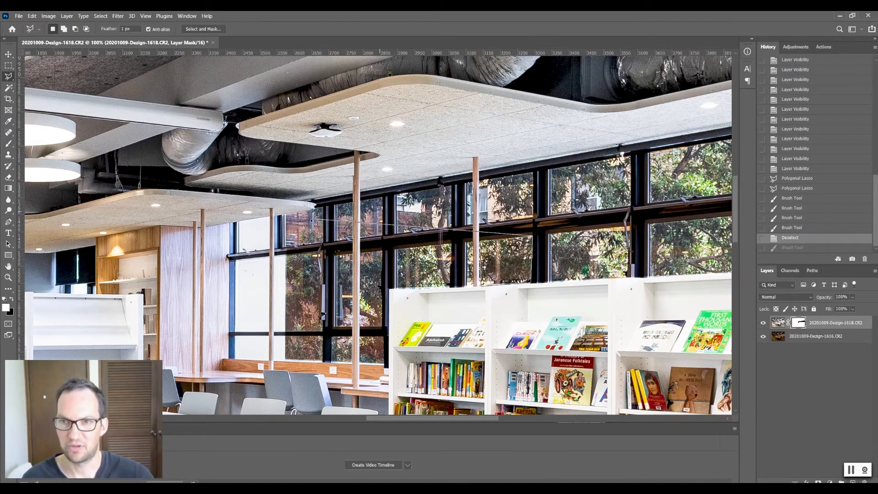
key(Delete)
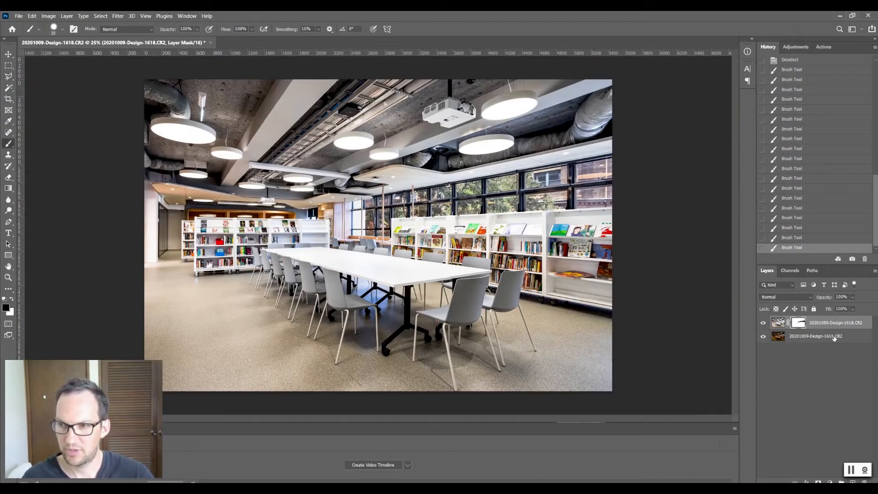
Stamp all visible layers into a new top layer and choose the Spot Healing Brush for retouching the floor.
key(ctrl+shift+alt+e)
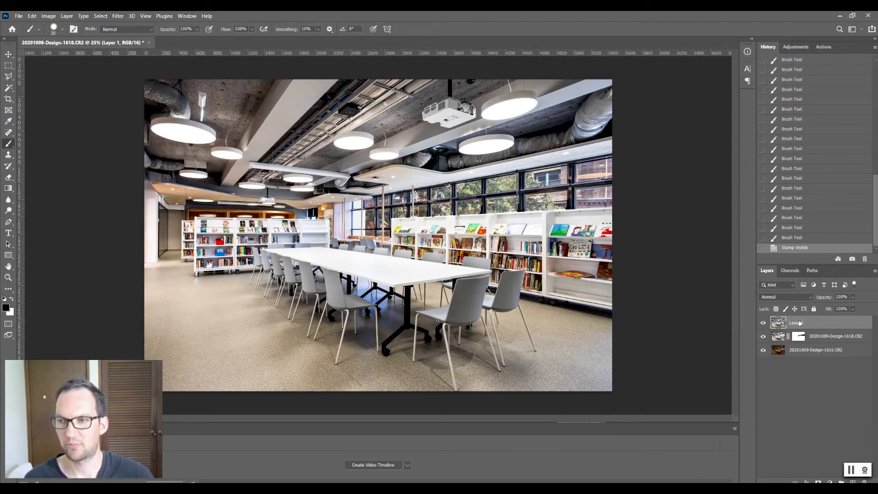
key(ctrl+plus)
key(ctrl+plus)
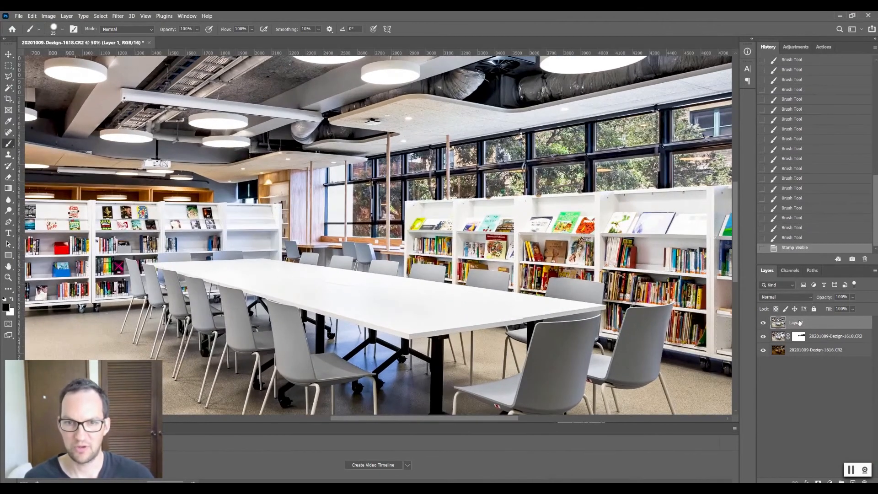
drag(370, 235, 580, 41)
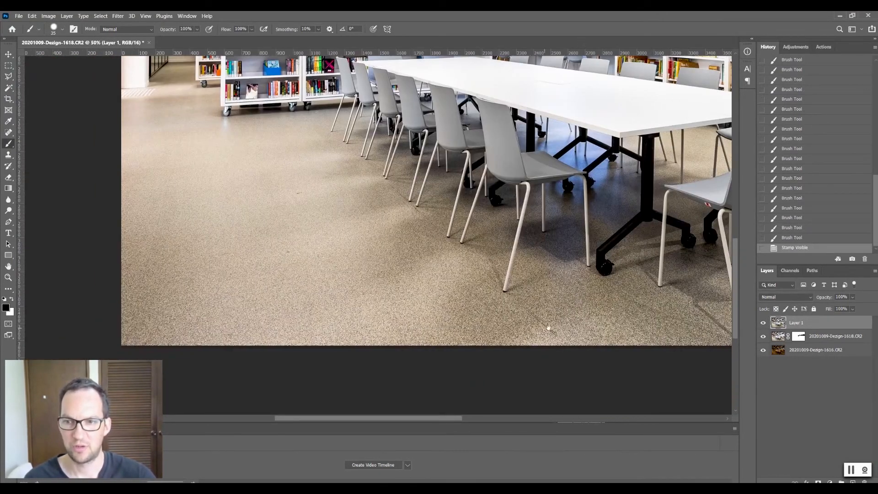
click(9, 132)
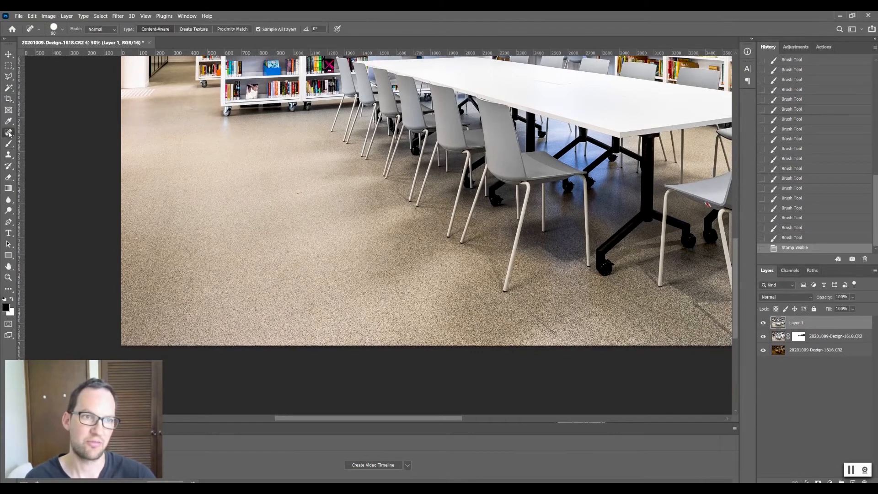
right_click(9, 134)
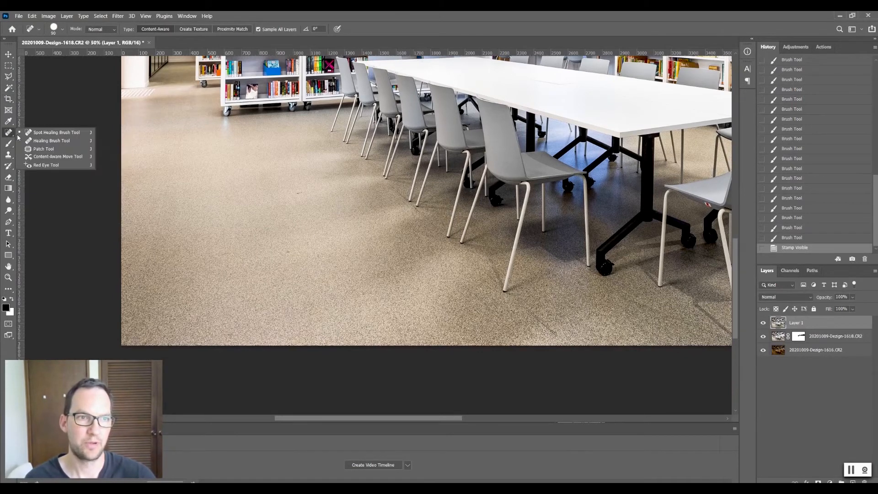
click(58, 134)
Set the Spot Healing Brush to a size of 50 px and a hardness of 10%.
key(bracketleft)
key(bracketleft)
key(bracketleft)
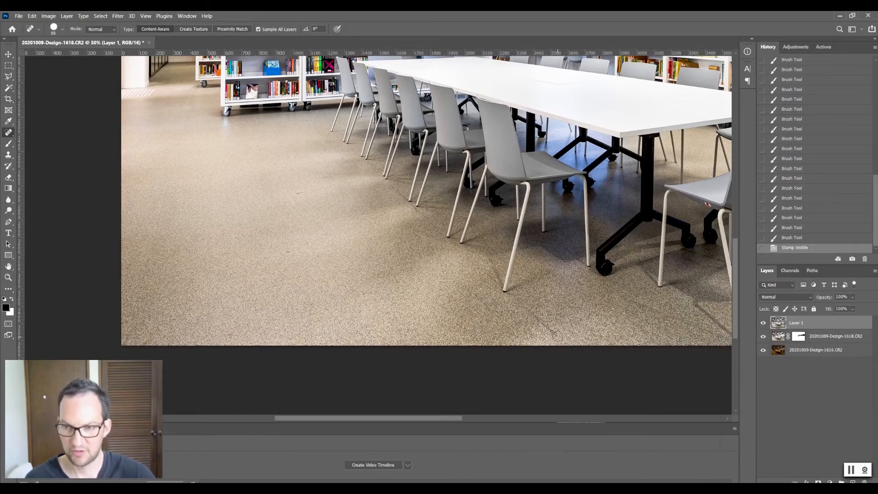
right_click(522, 340)
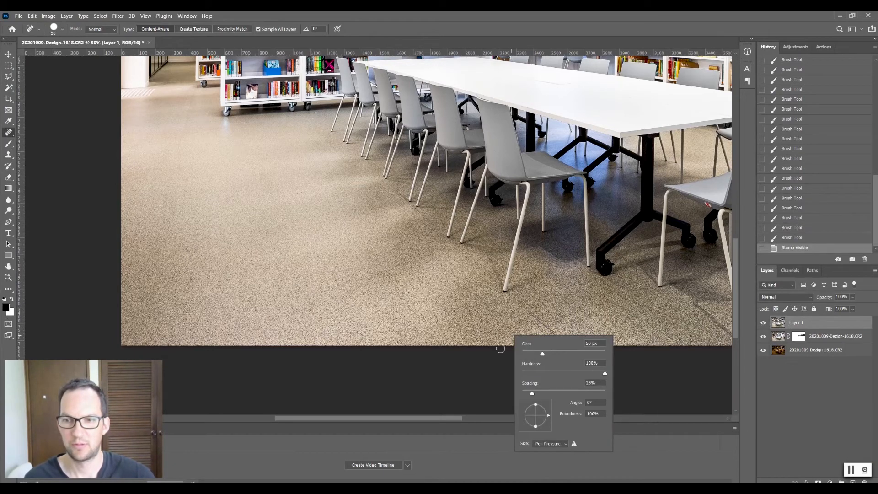
drag(541, 374, 533, 373)
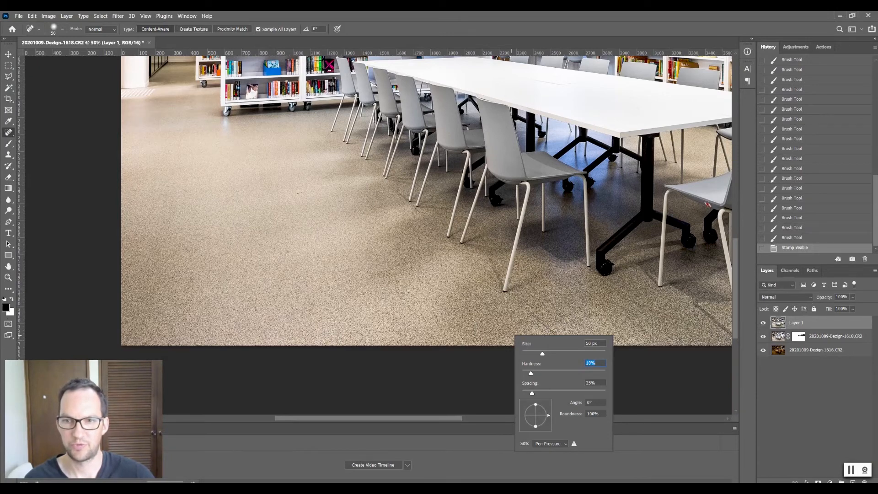
key(Return)
Heal the scuff line below the front chair and the small dark marks across the open floor beside the chairs.
drag(528, 312, 565, 343)
click(548, 285)
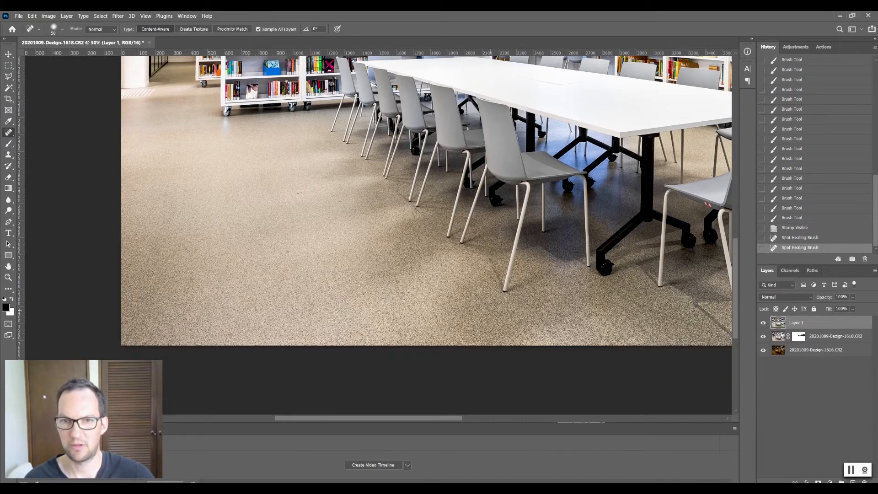
click(301, 166)
click(301, 152)
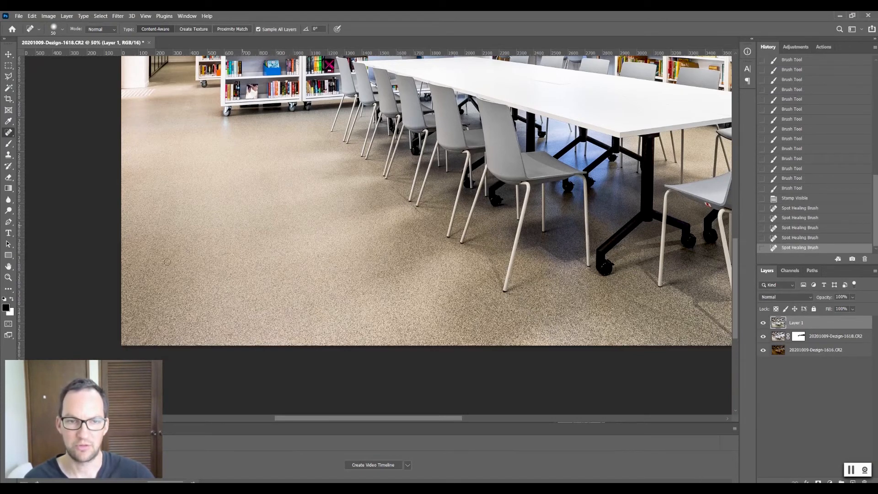
click(229, 336)
click(204, 219)
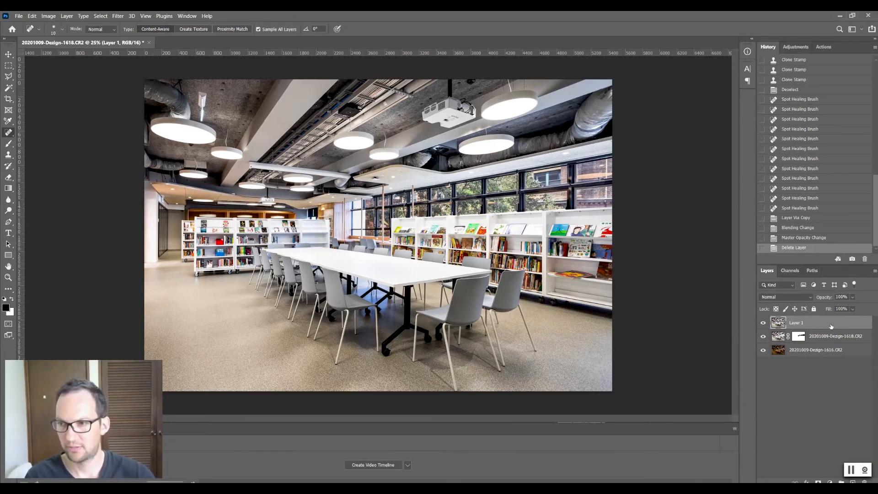
Duplicate the retouched layer, set the copy's blend mode to Soft Light and lower its opacity to 15%.
key(ctrl+j)
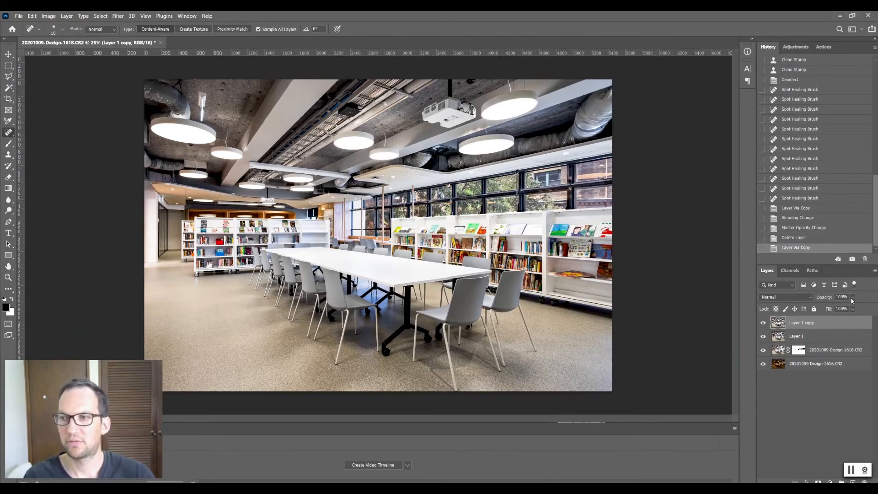
click(788, 300)
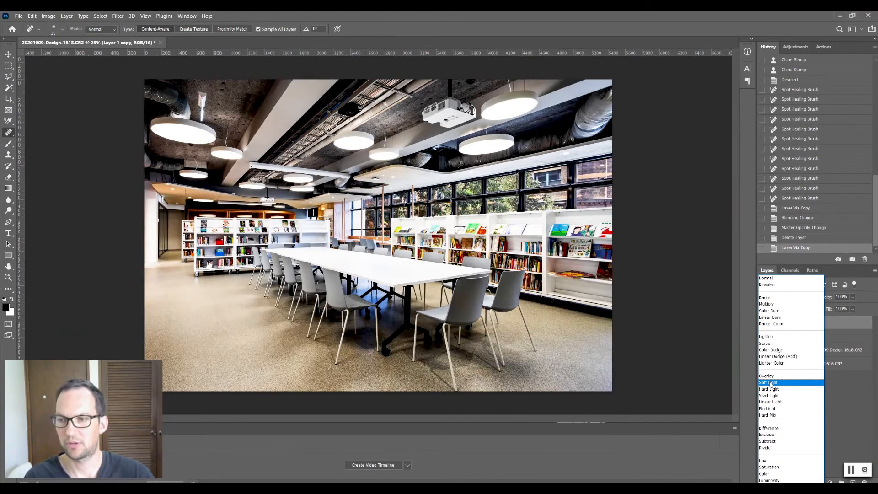
click(793, 385)
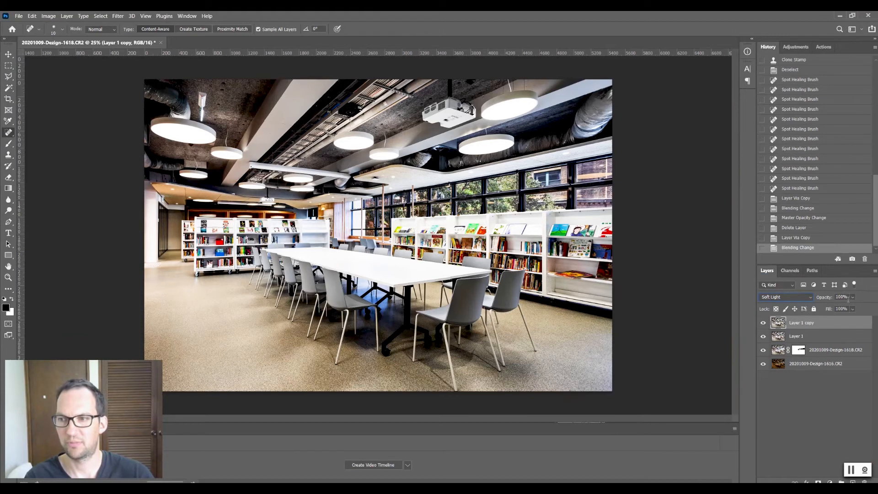
click(853, 298)
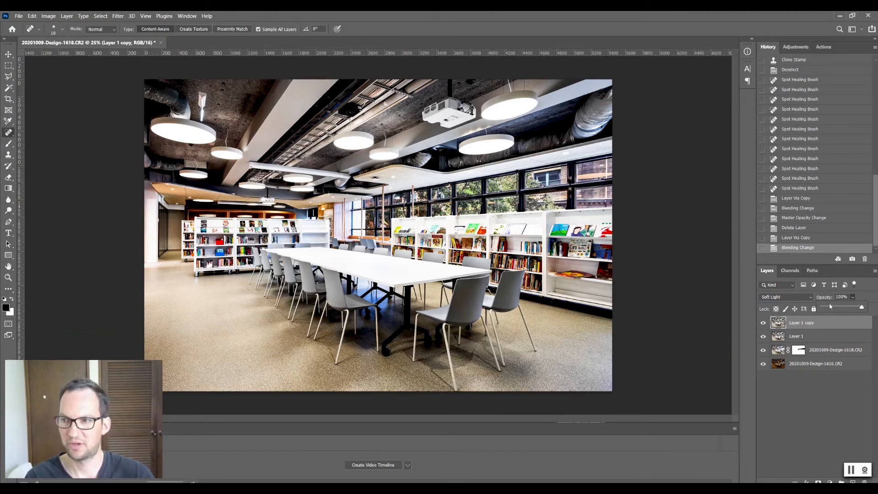
drag(862, 307, 825, 312)
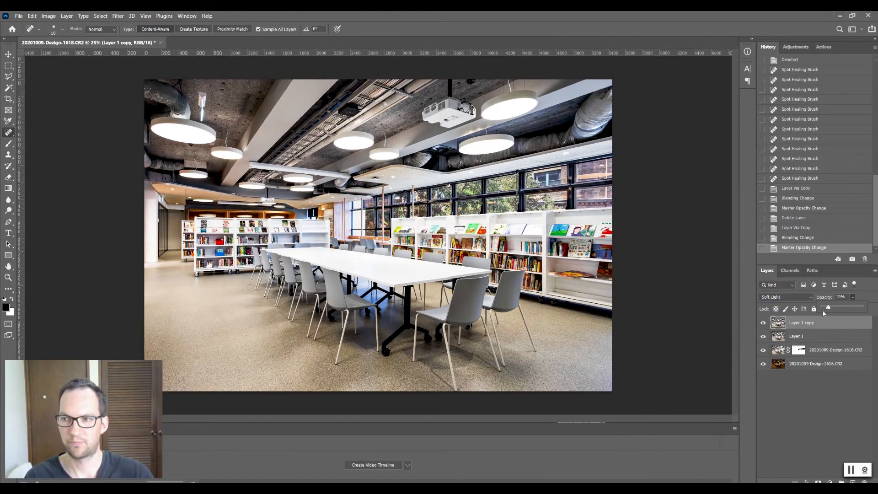
Compare the image with and without the Soft Light layer by toggling its visibility repeatedly, leaving it shown.
click(764, 323)
click(763, 323)
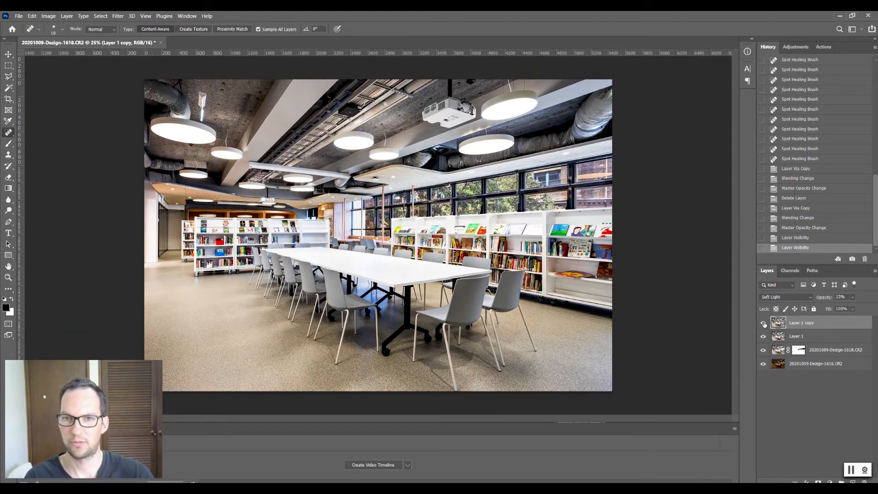
click(763, 323)
click(763, 323)
click(763, 324)
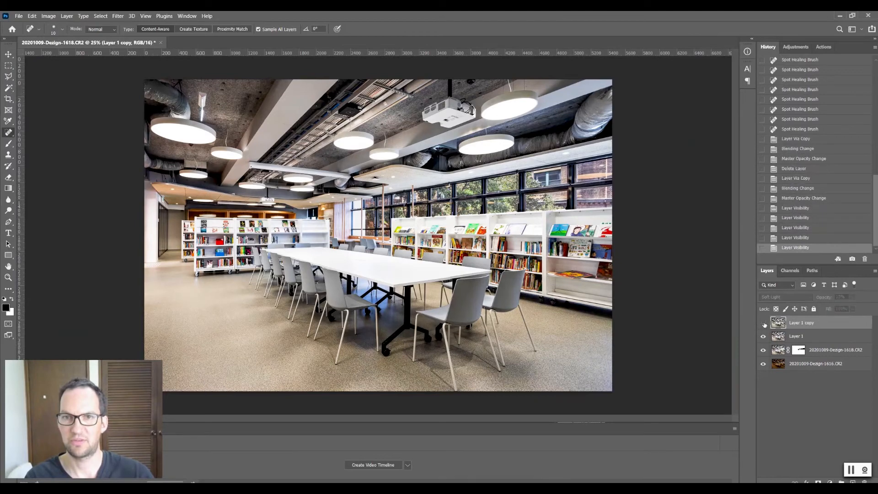
click(763, 324)
click(763, 323)
click(763, 323)
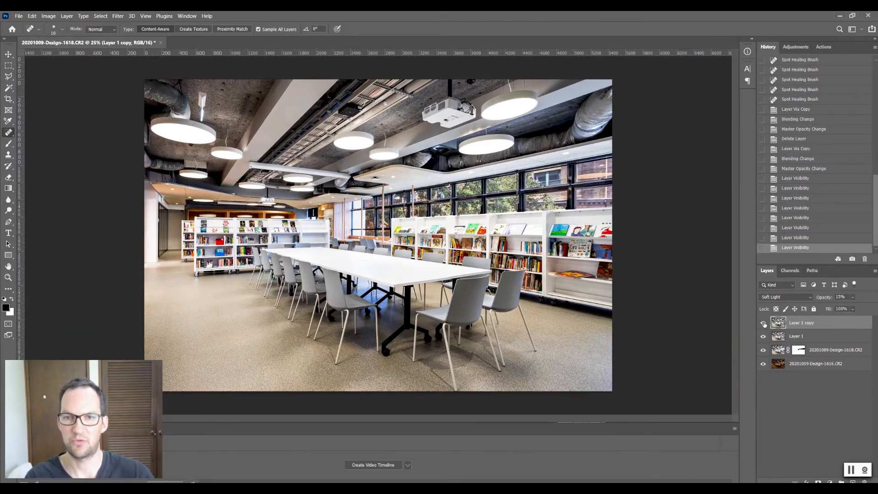
click(763, 324)
click(763, 323)
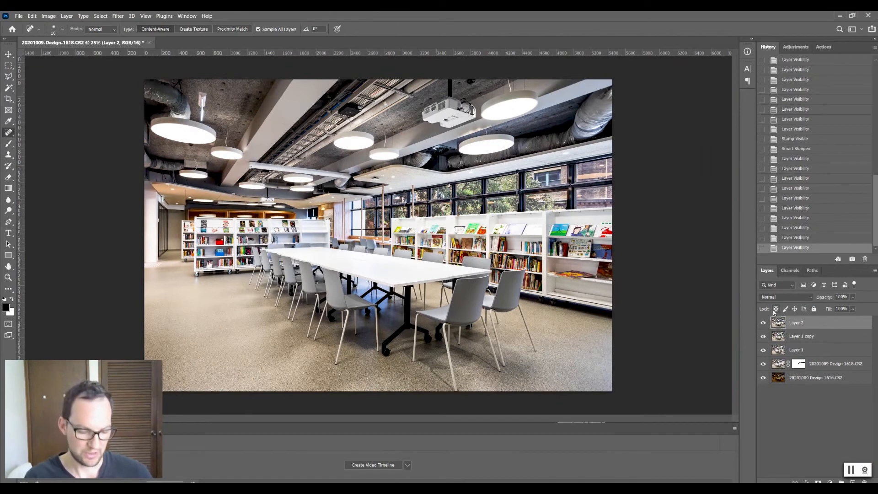
Save the layered composite with its current edits.
click(19, 16)
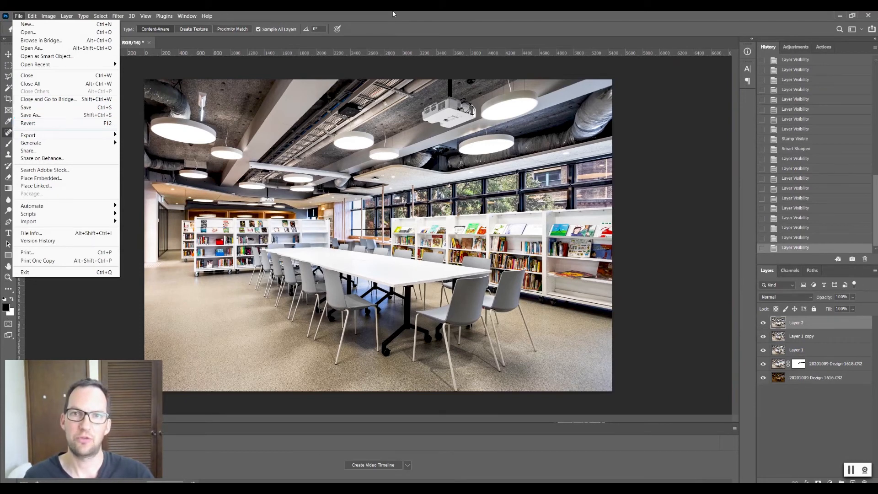
click(384, 68)
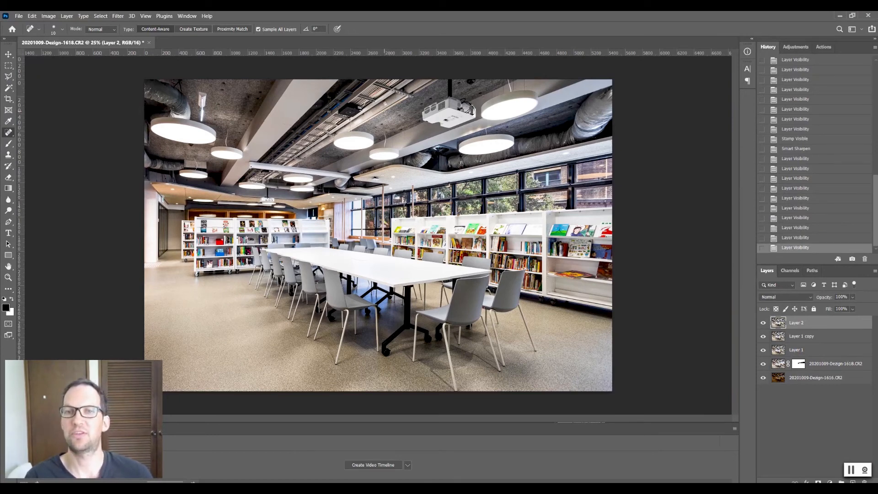
click(18, 16)
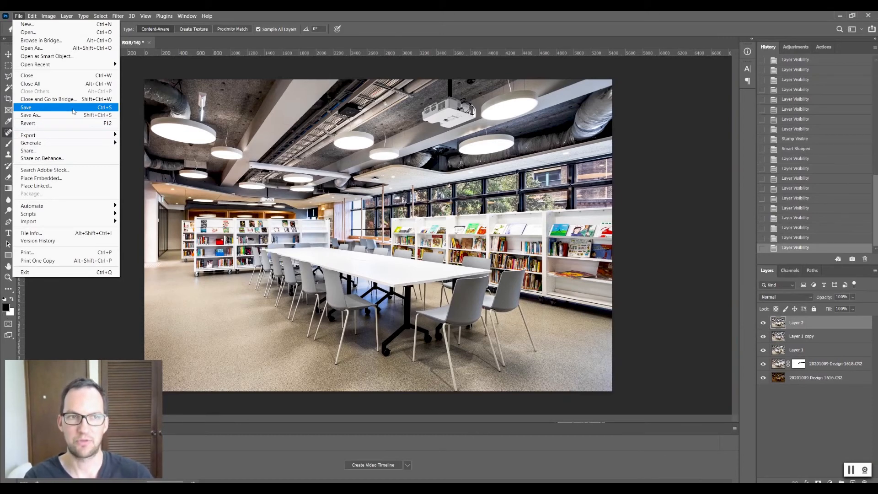
click(72, 108)
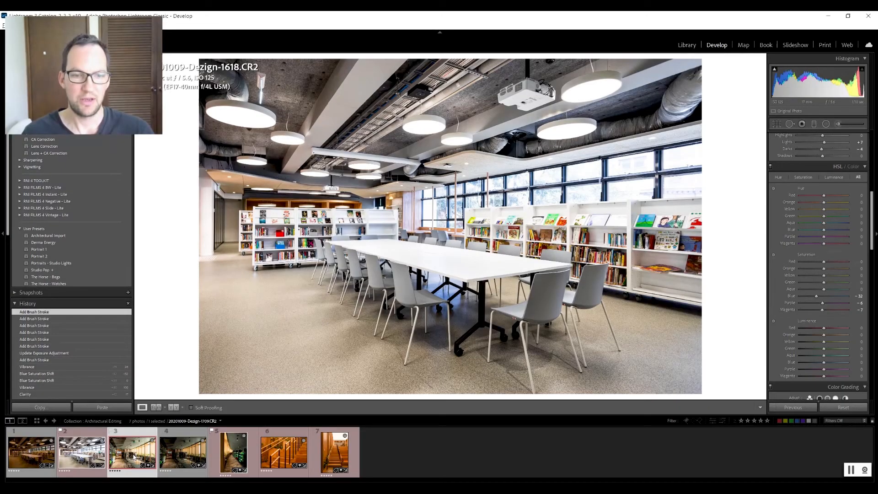
In Lightroom Classic, open 20201009-Dezign-1709.CR2 for developing and correct its white balance by sampling a neutral area of the grey ceiling.
click(176, 456)
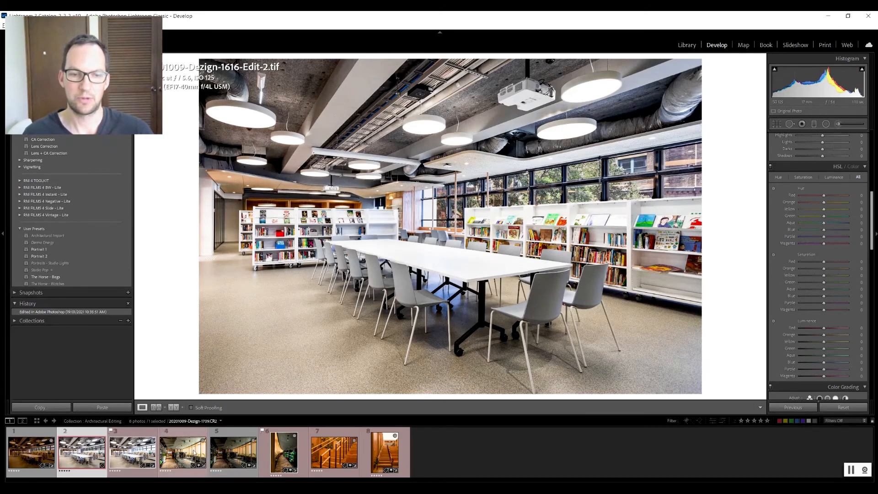
click(183, 453)
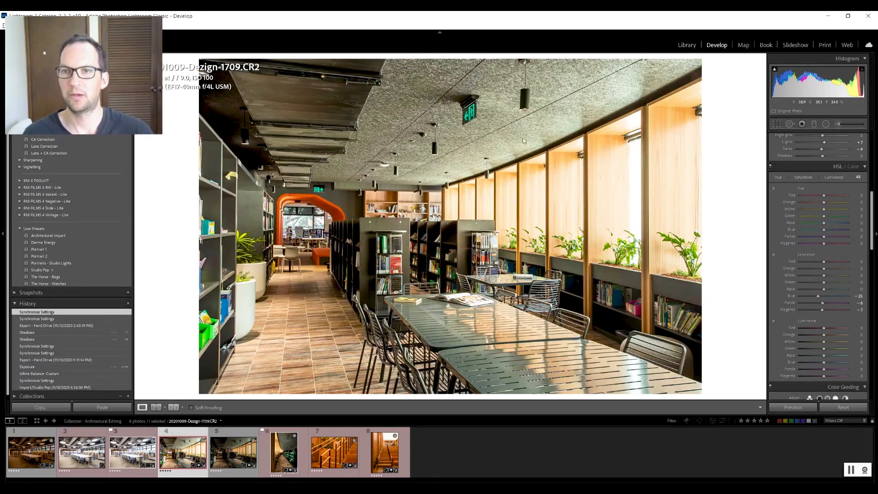
scroll(800, 210, up, 5)
click(778, 173)
click(606, 110)
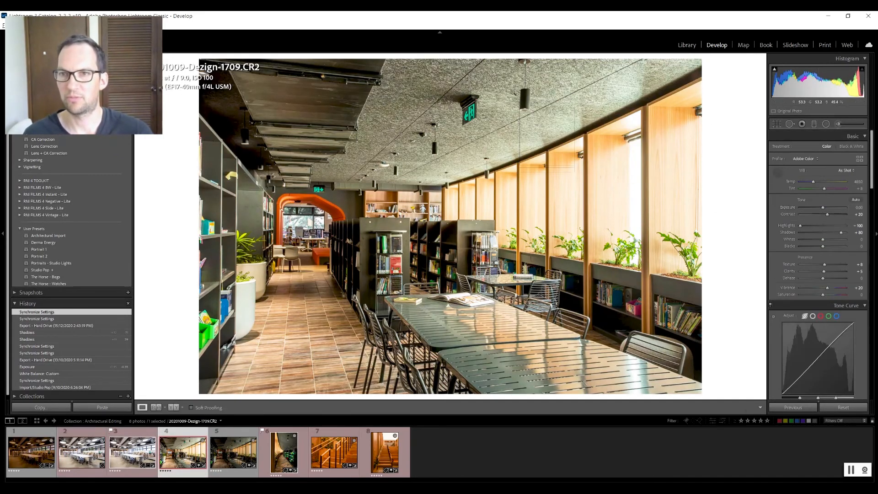
click(778, 173)
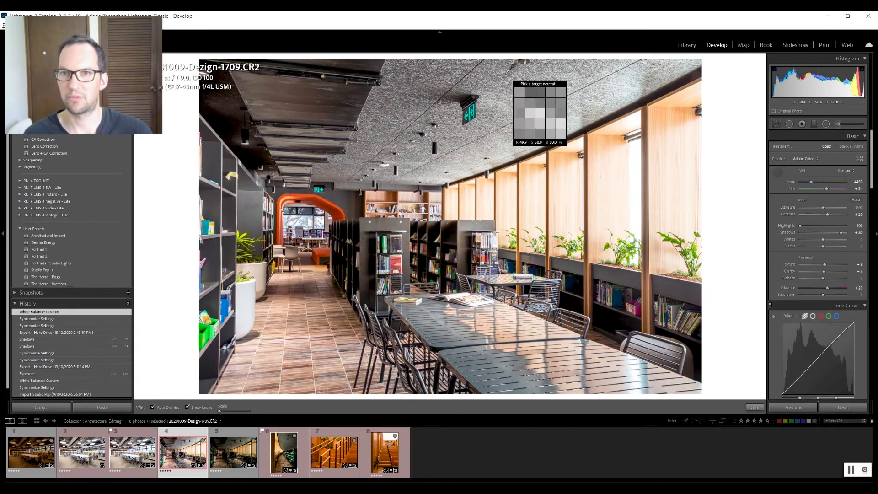
click(526, 115)
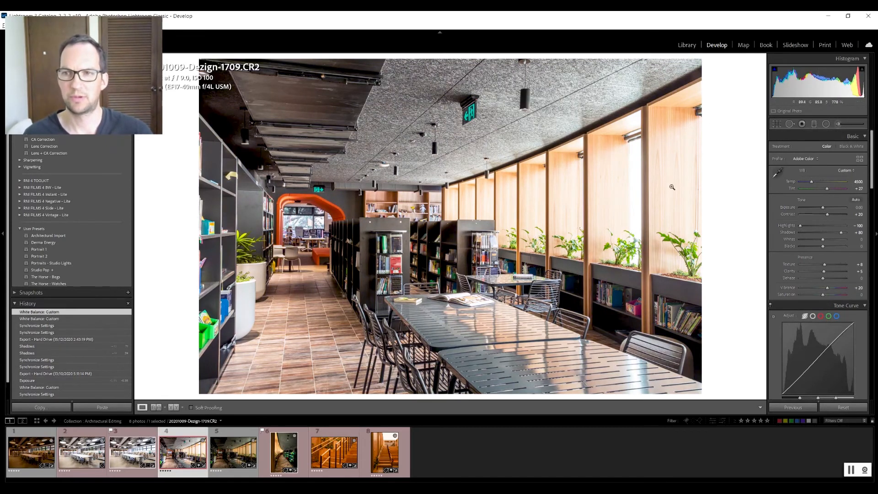
Set the bookshelf photo's Highlights to -36 and its Shadows to +70.
click(806, 225)
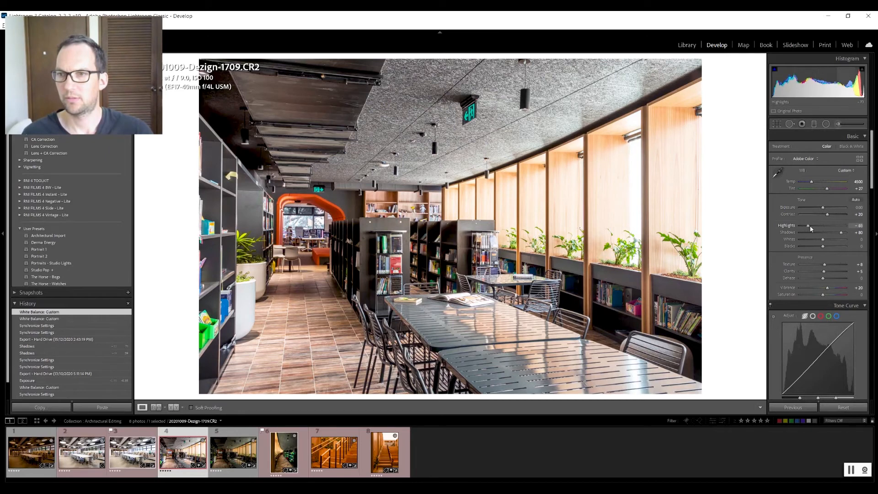
mouse_move(807, 233)
mouse_down()
mouse_move(800, 229)
mouse_move(815, 228)
mouse_up()
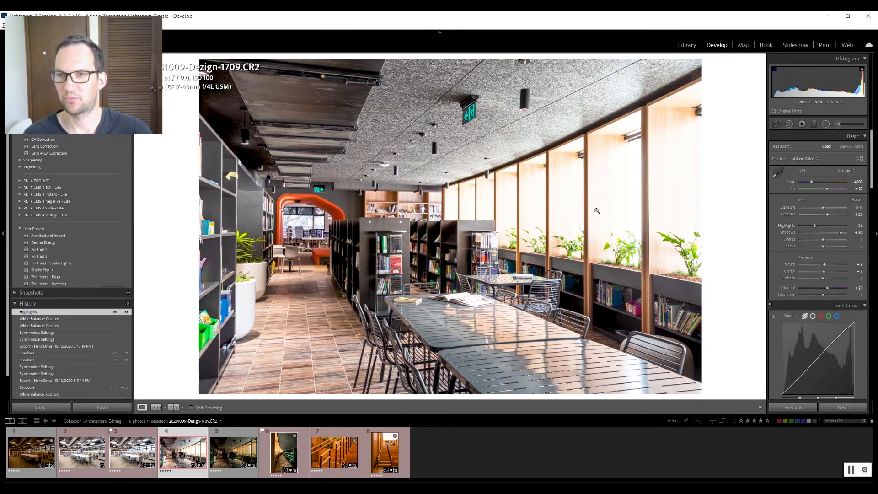
click(238, 454)
drag(841, 233, 840, 240)
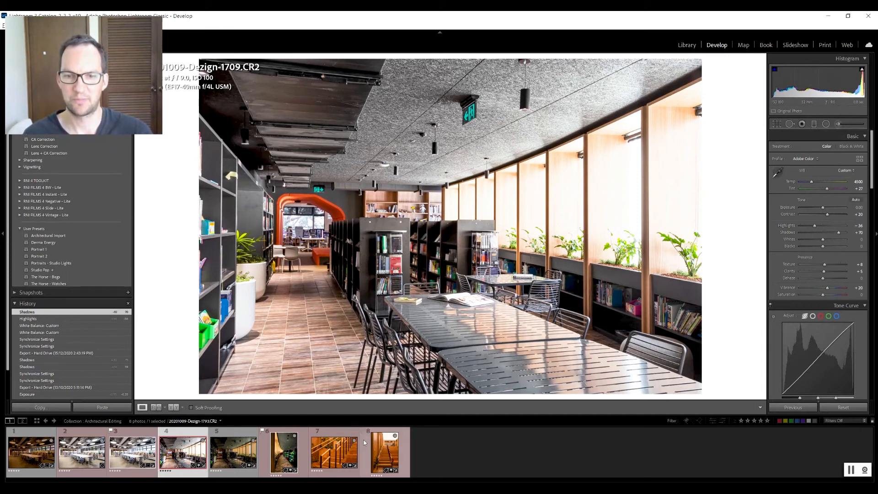
Correct the white balance of staircase photo 20201009-Dezign-1791.CR2 by sampling the handrails, and adjust Temp to about 2985 and Tint to 0.
click(323, 454)
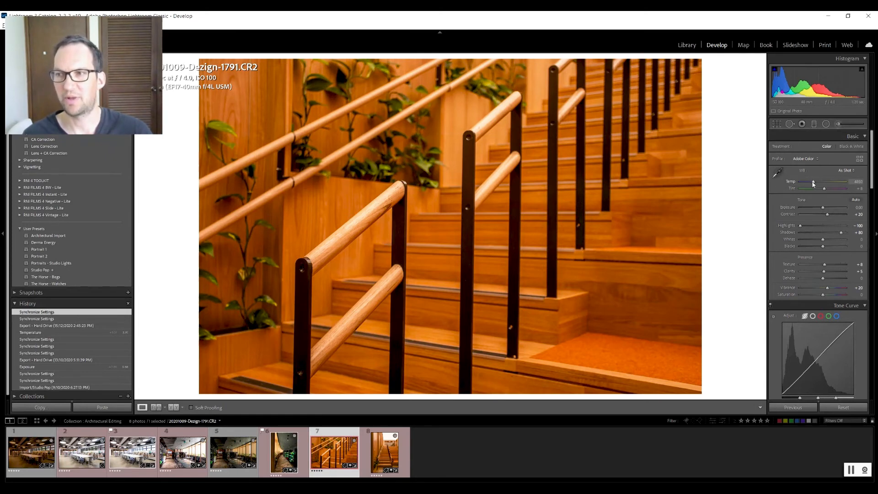
drag(814, 184, 810, 189)
click(777, 172)
click(503, 140)
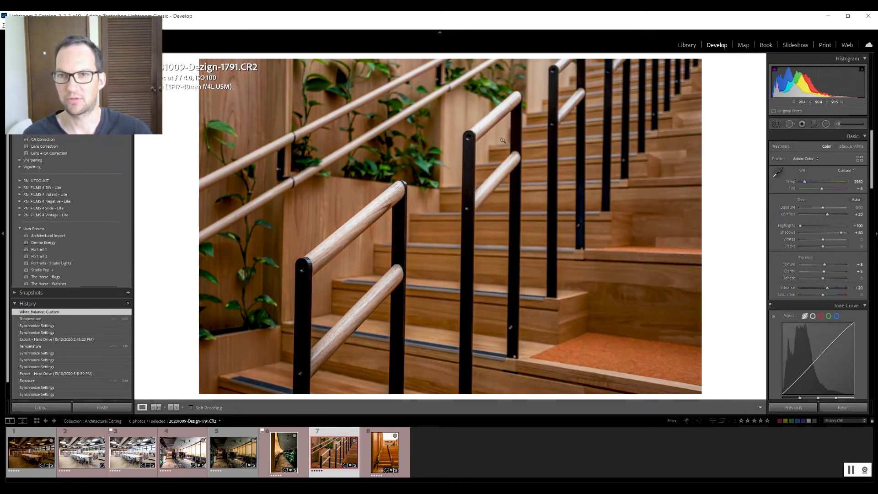
click(777, 172)
click(393, 284)
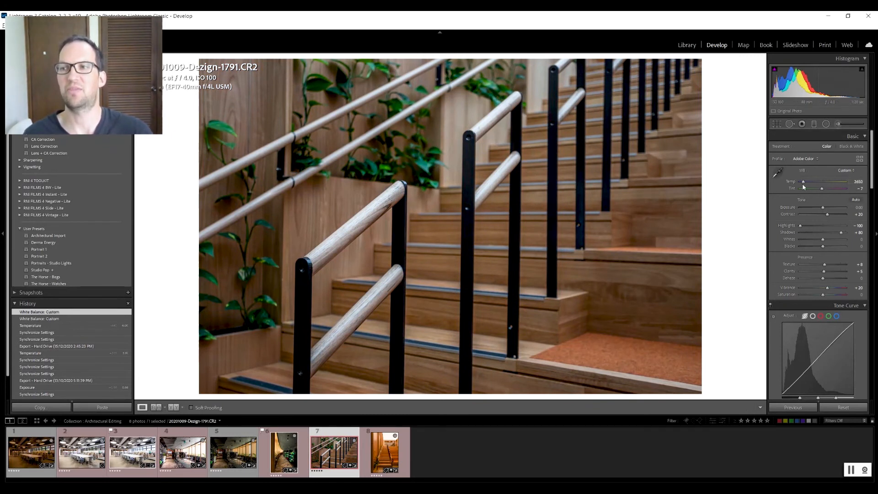
drag(803, 182, 825, 192)
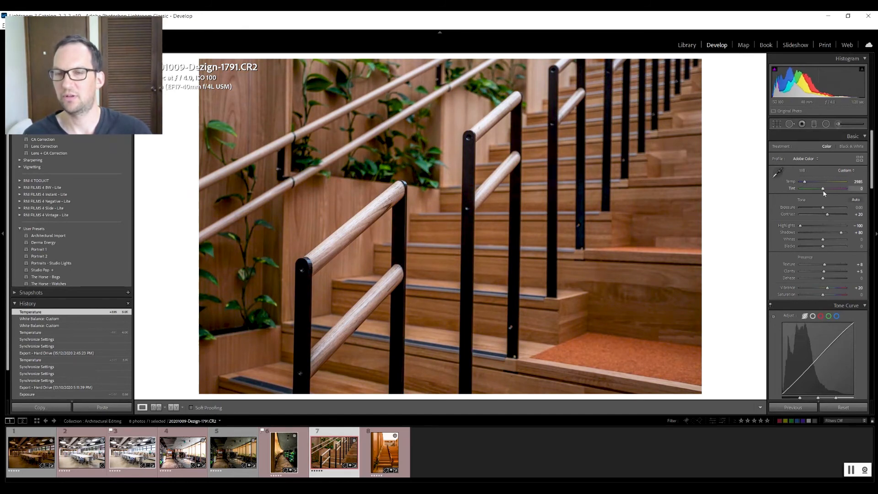
Set the staircase photo's Highlights to -26, Exposure to +0.53 and Shadows to +38.
drag(801, 226, 833, 237)
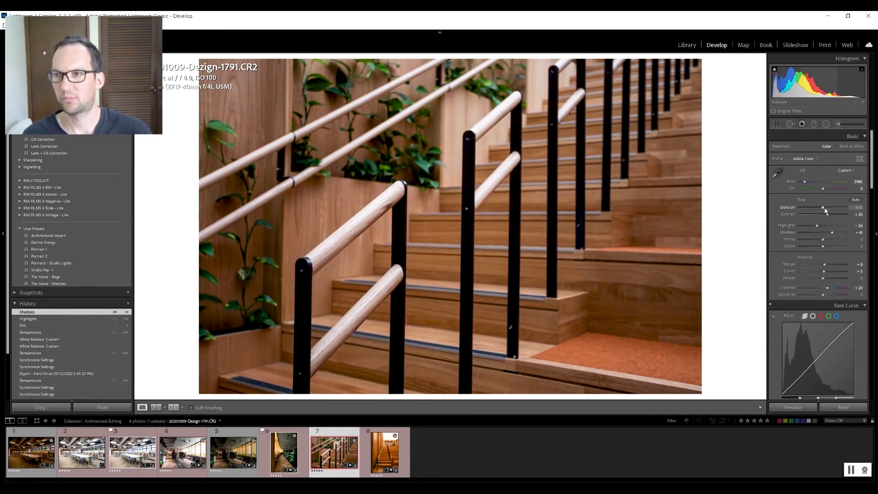
drag(823, 208, 833, 235)
Straighten the staircase photo by rotating the crop slightly until the black handrail posts stand upright.
click(776, 124)
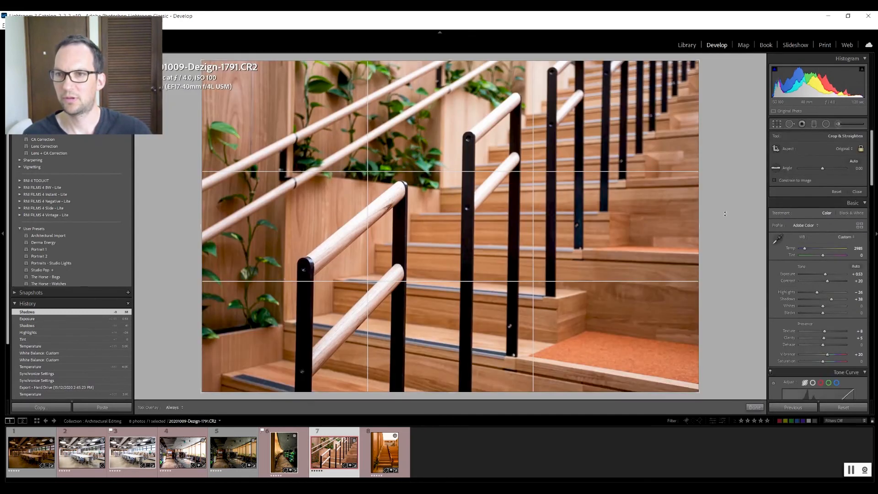
drag(729, 209, 732, 208)
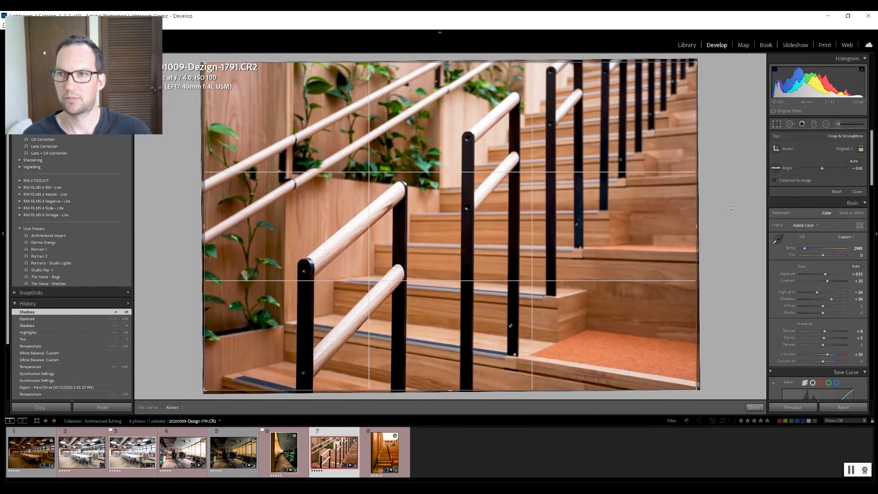
click(778, 128)
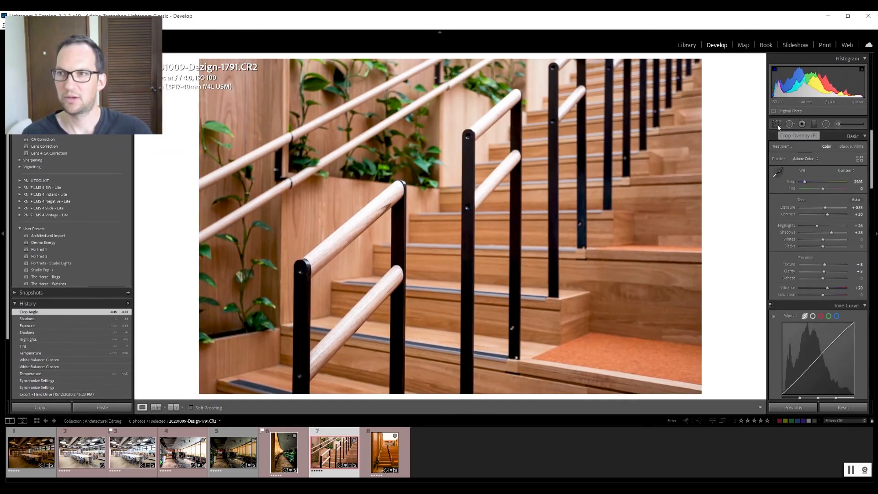
click(778, 128)
mouse_move(731, 159)
mouse_down()
mouse_move(726, 139)
mouse_move(736, 154)
mouse_up()
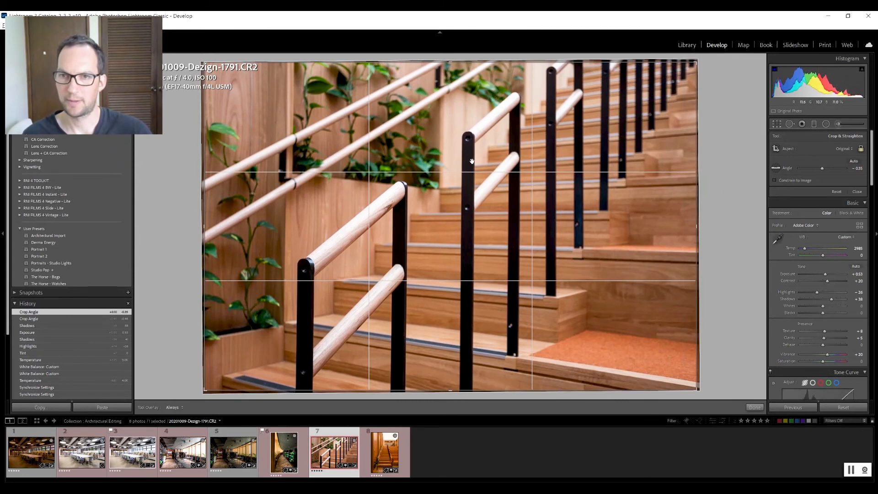
drag(739, 177, 739, 178)
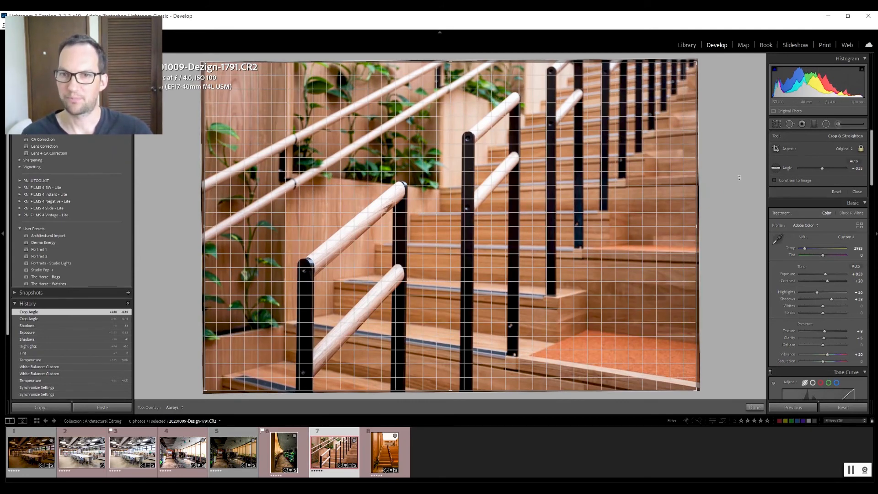
drag(739, 178, 739, 178)
scroll(811, 319, down, 15)
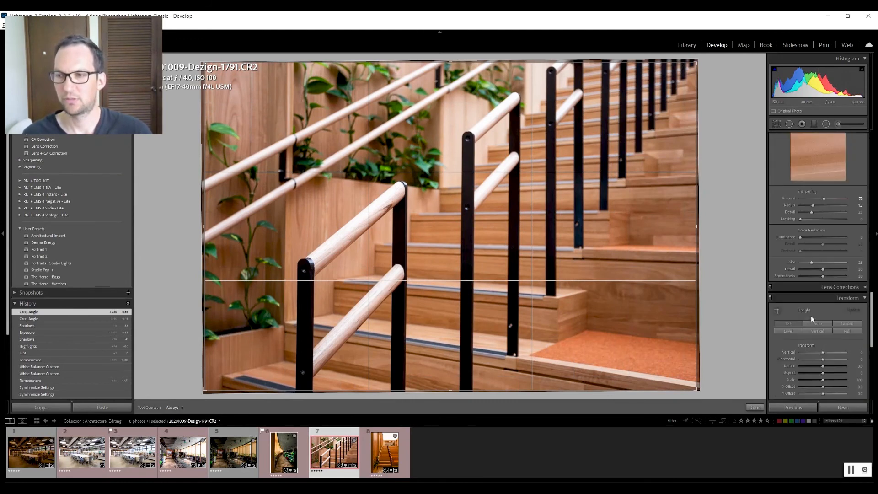
drag(720, 130, 738, 173)
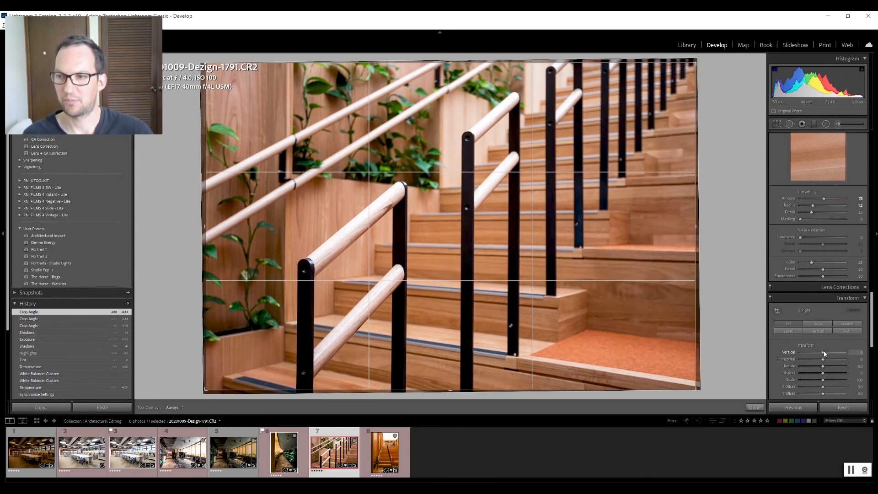
Try a Vertical perspective correction of +21 on the staircase photo, adjusting the crop's angle and position to suit.
drag(822, 352, 828, 352)
drag(719, 197, 720, 198)
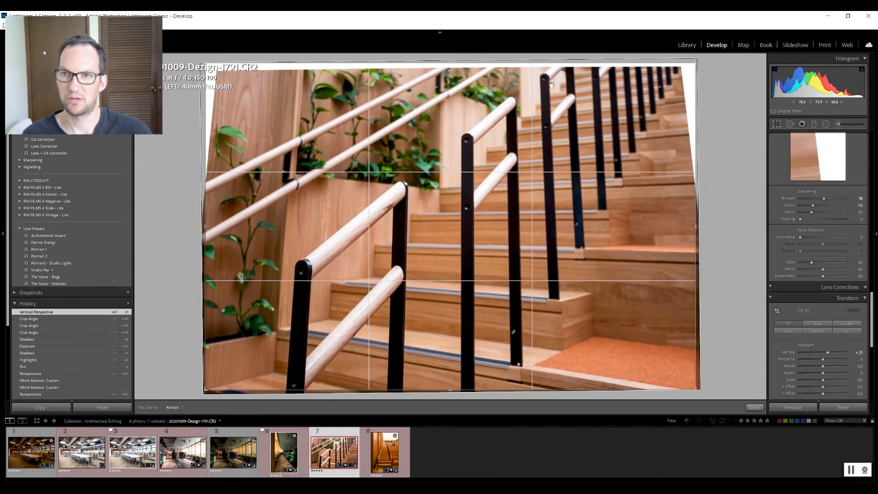
drag(480, 208, 337, 226)
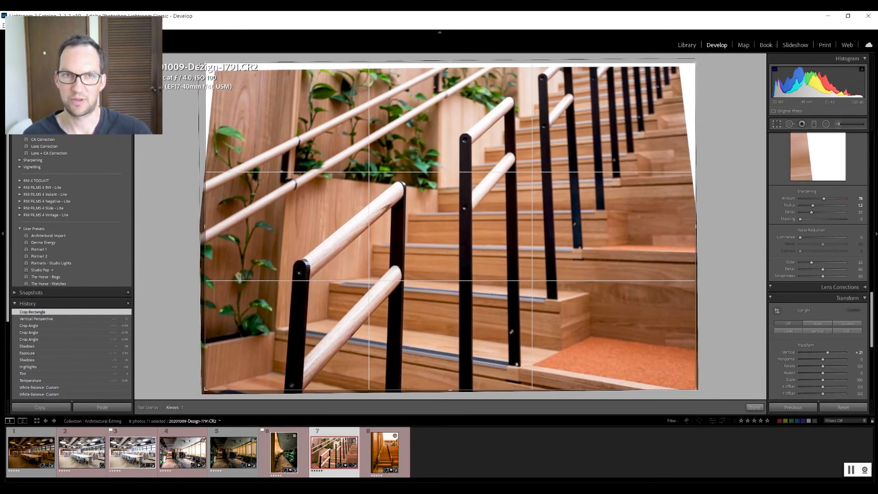
Shrink the crop rectangle on the staircase photo, and reposition and rotate the image inside it to exclude the blank edges.
drag(206, 64, 243, 89)
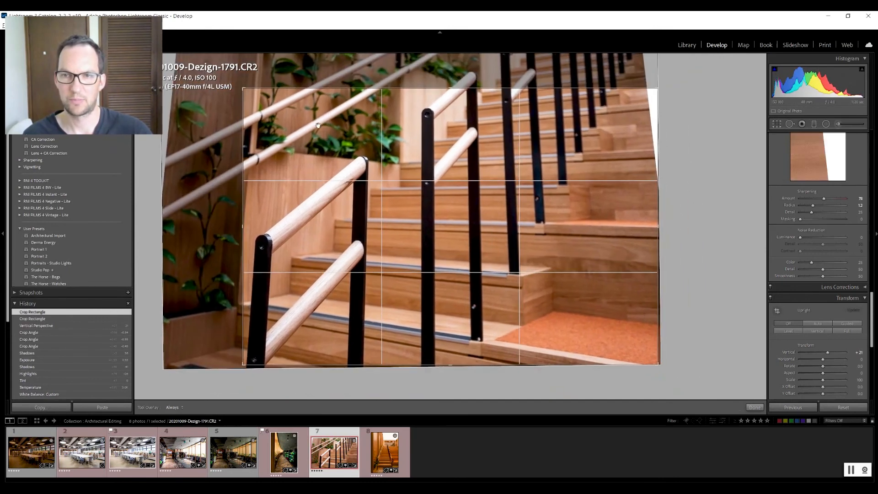
drag(307, 141, 334, 148)
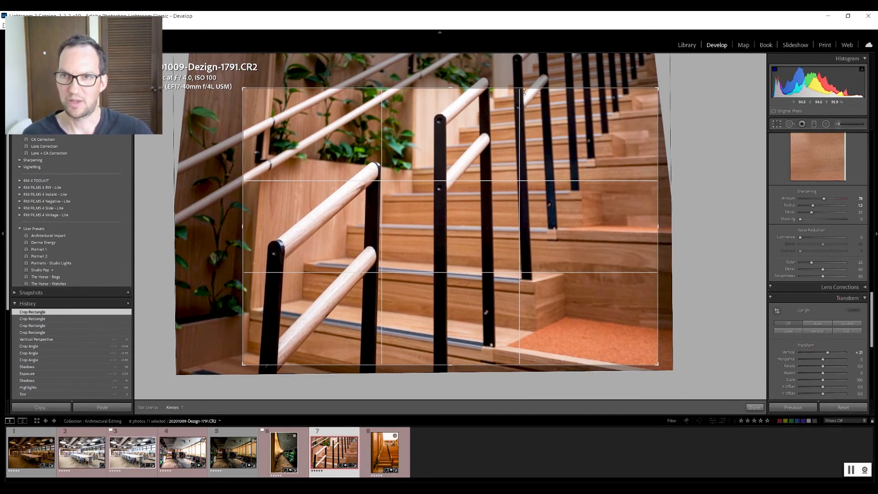
drag(697, 143, 699, 148)
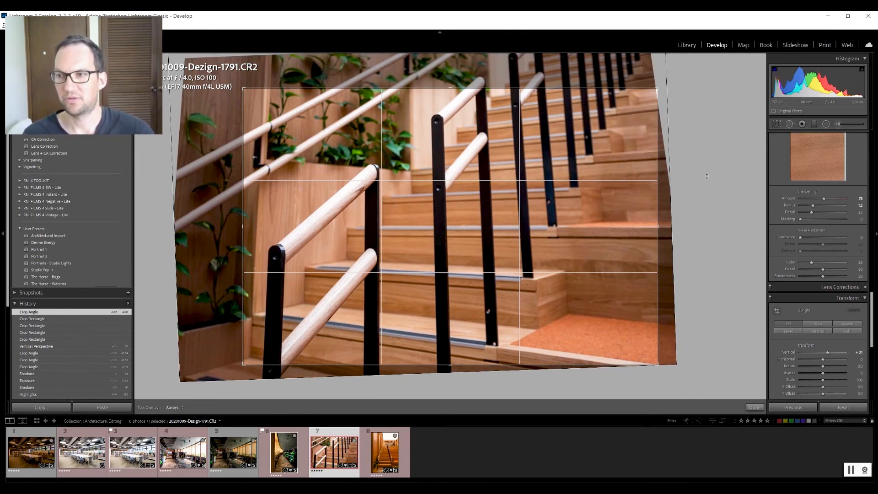
Reset the Vertical perspective value to 0.
click(859, 353)
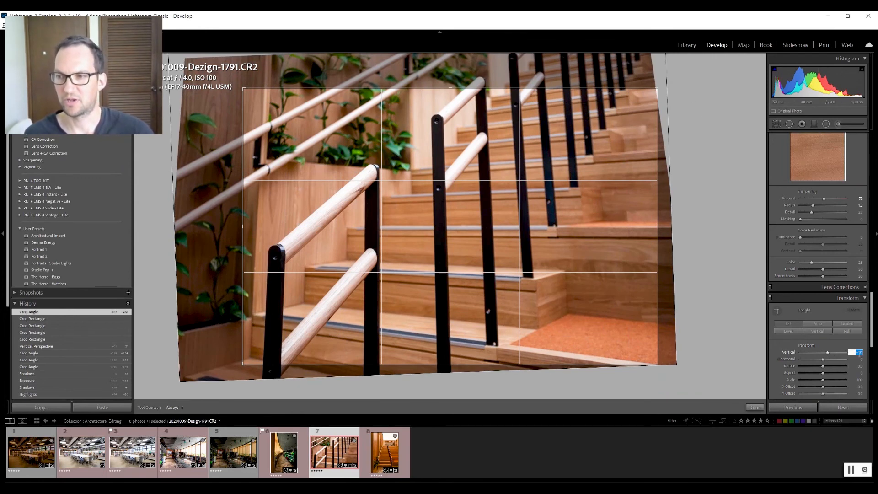
text(0)
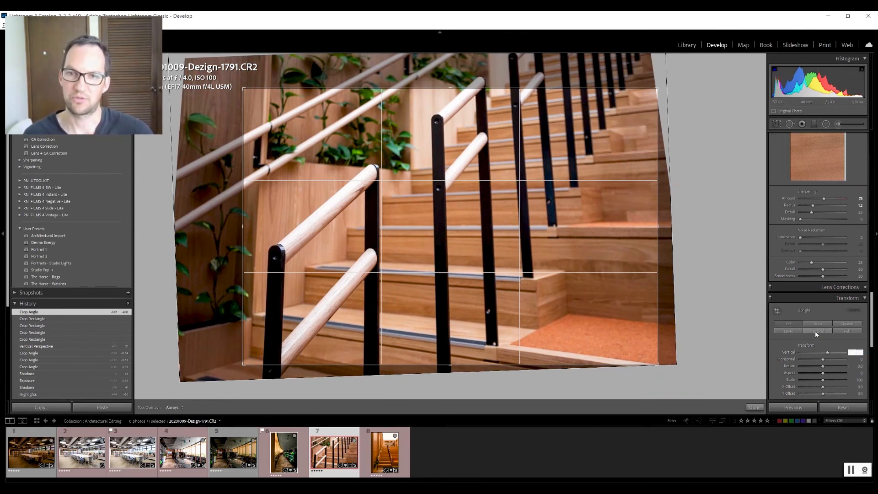
key(Return)
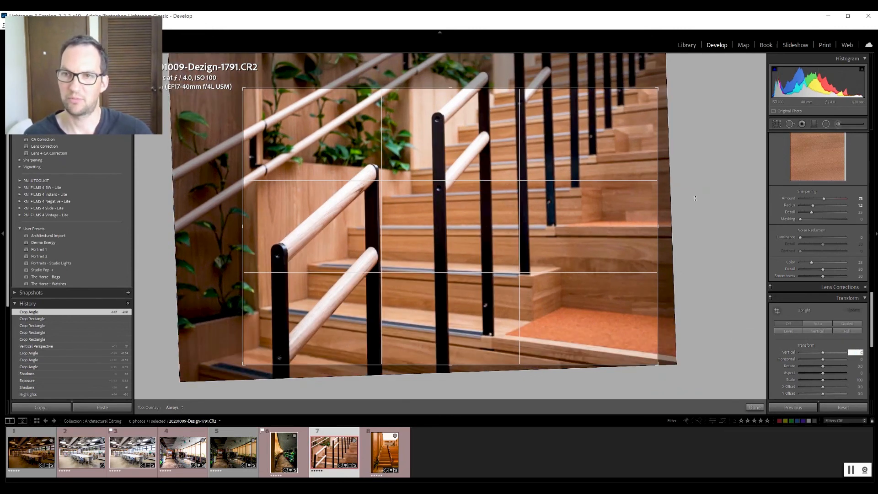
Level the crop angle of the staircase photo and apply the crop, reframed to show more of the lower stairs and front handrail.
drag(707, 184, 707, 185)
drag(433, 167, 463, 195)
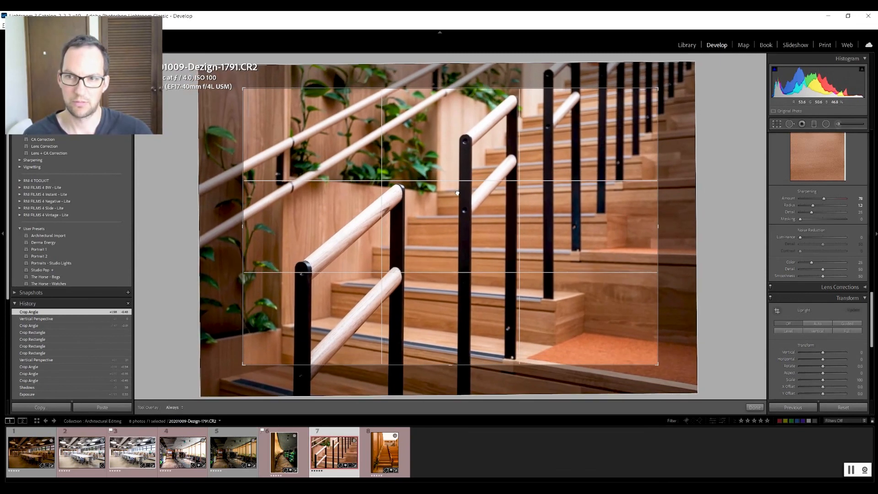
key(Return)
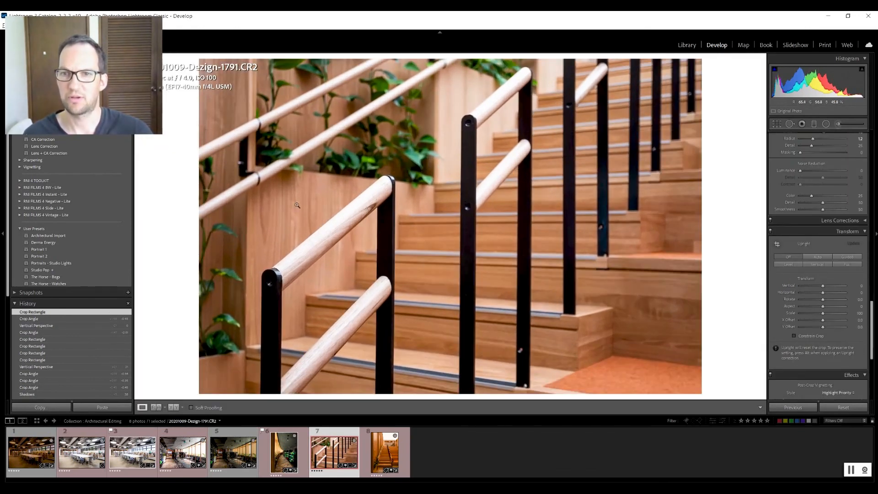
click(777, 123)
drag(393, 247, 414, 224)
key(Return)
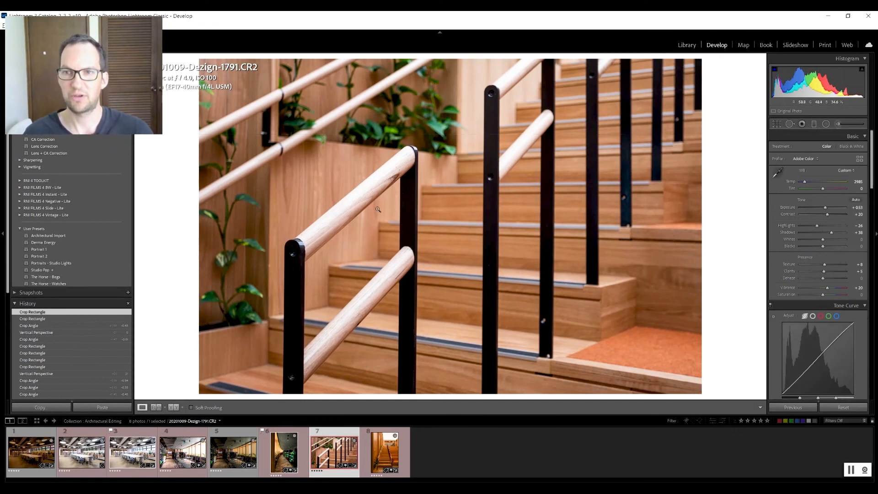